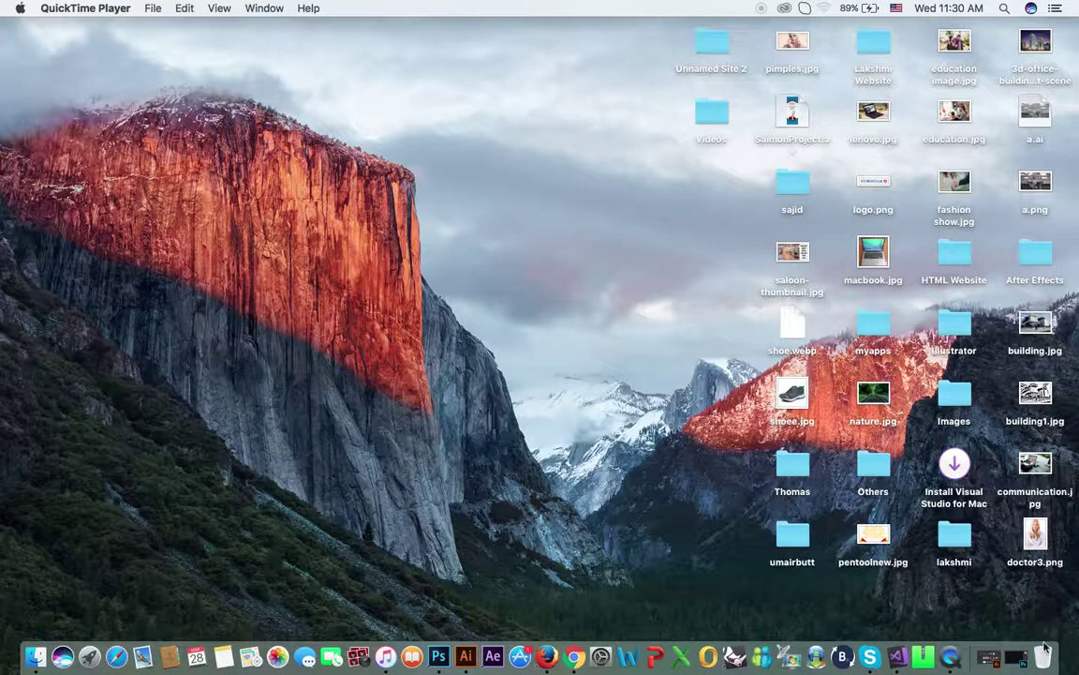
Restore the minimized Photoshop CC 2015 window from the Dock
{"action": "left_click", "coordinate": [1019, 657]}
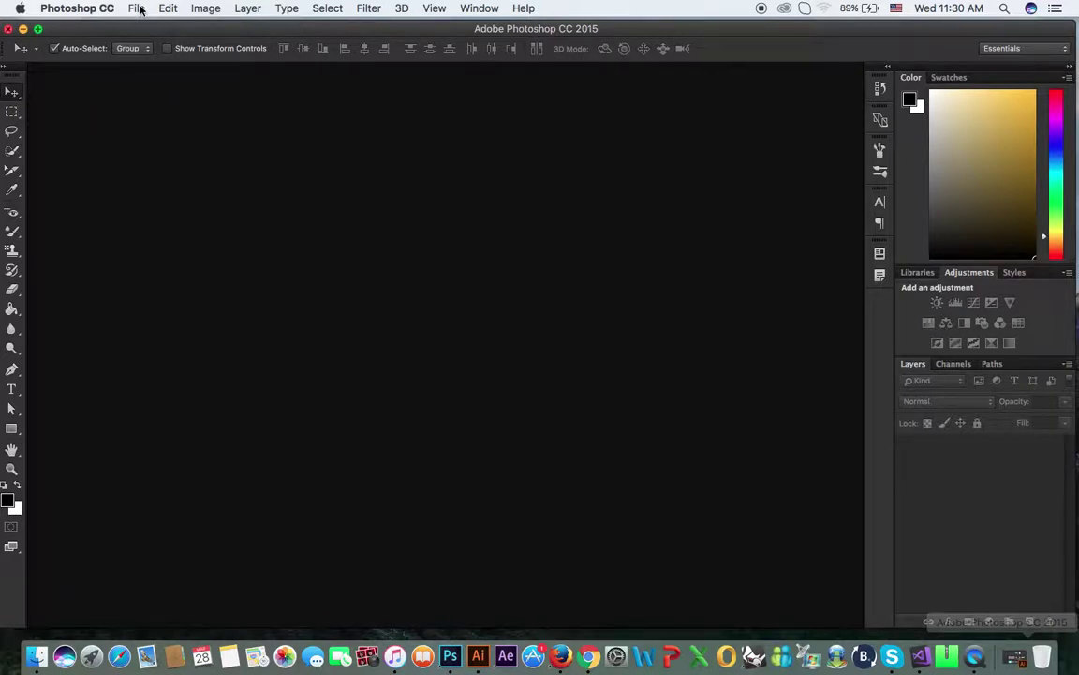
Create a new blank Untitled-1 document using the International Paper preset
{"action": "left_click", "coordinate": [141, 9]}
{"action": "left_click", "coordinate": [148, 27]}
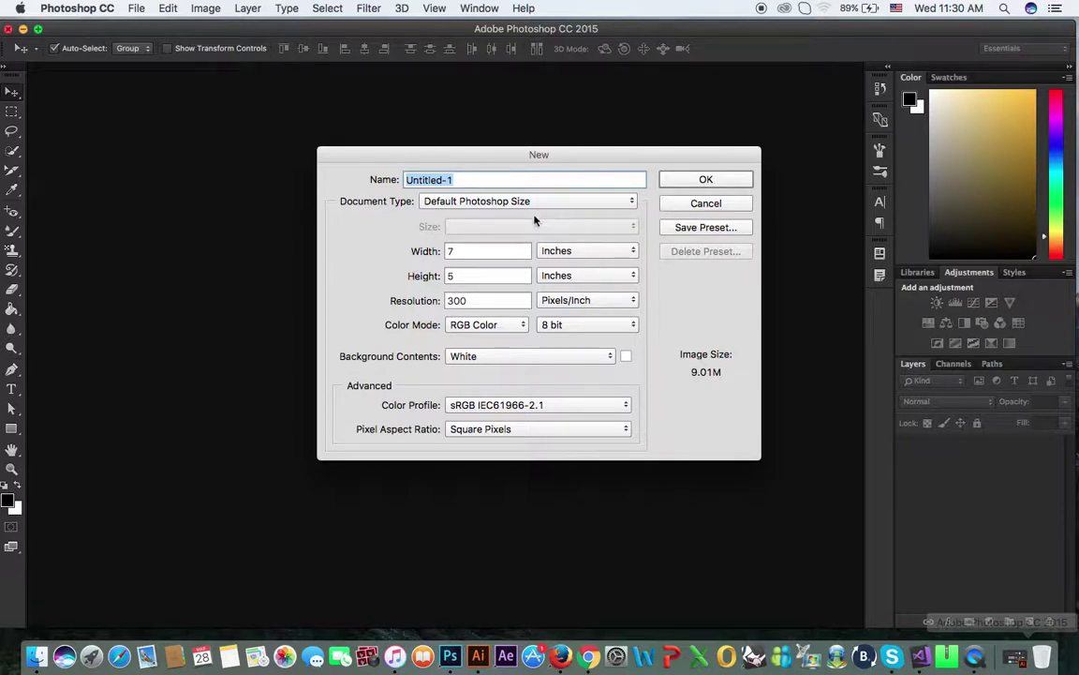
{"action": "left_click", "coordinate": [530, 203]}
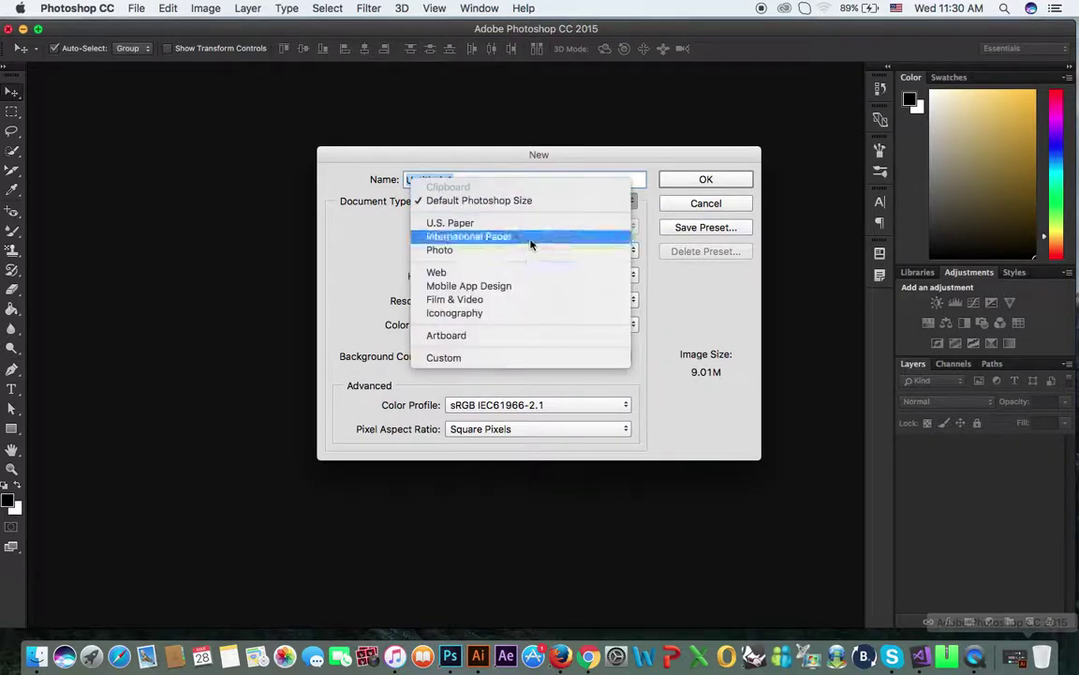
{"action": "left_click", "coordinate": [530, 234]}
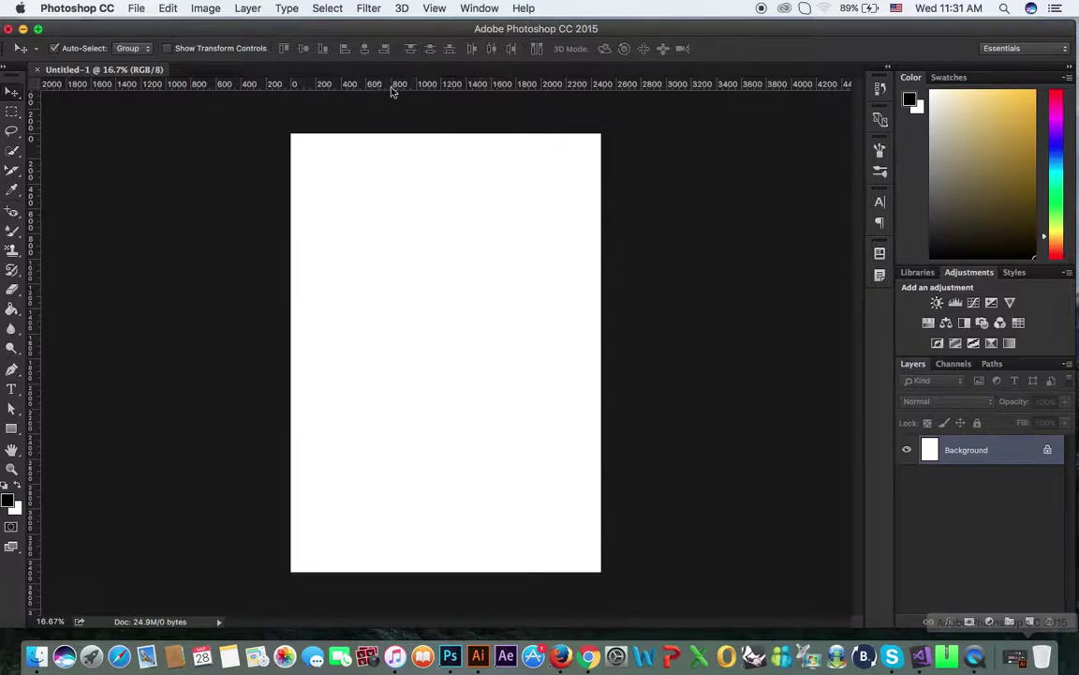
{"action": "left_click", "coordinate": [435, 9]}
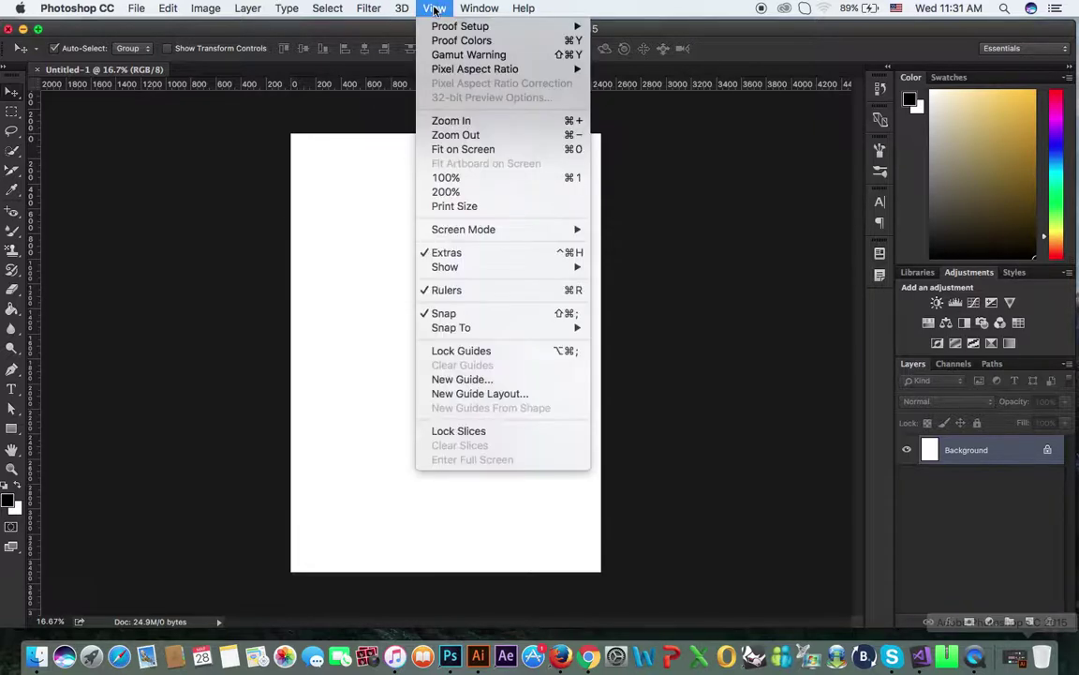
{"action": "left_click", "coordinate": [489, 394]}
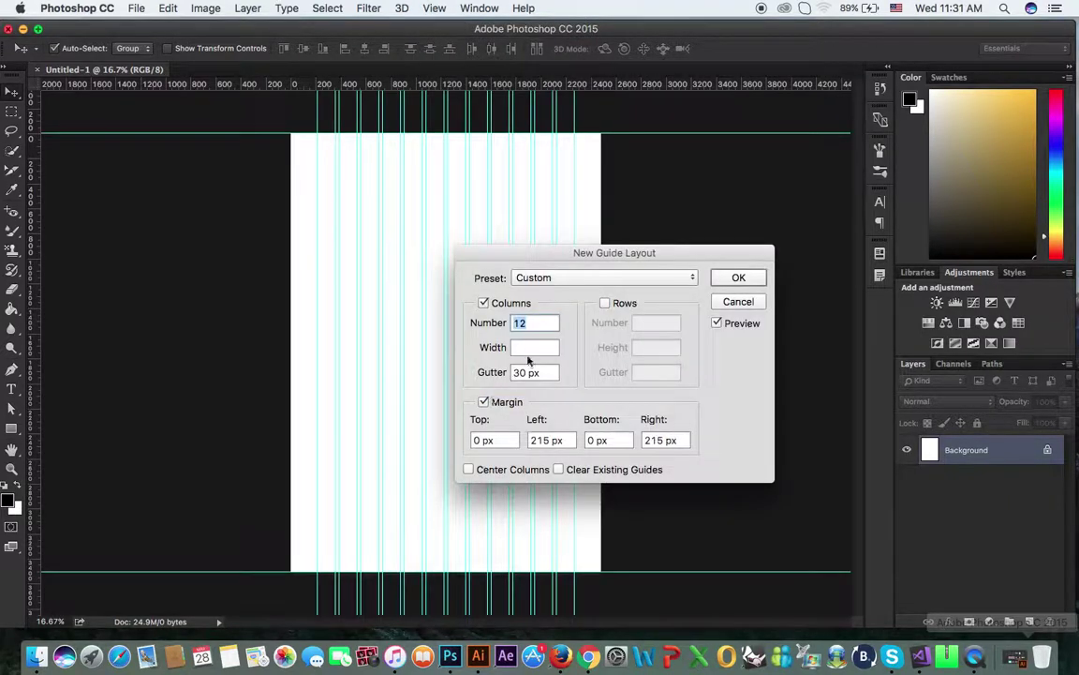
{"action": "left_click", "coordinate": [559, 277]}
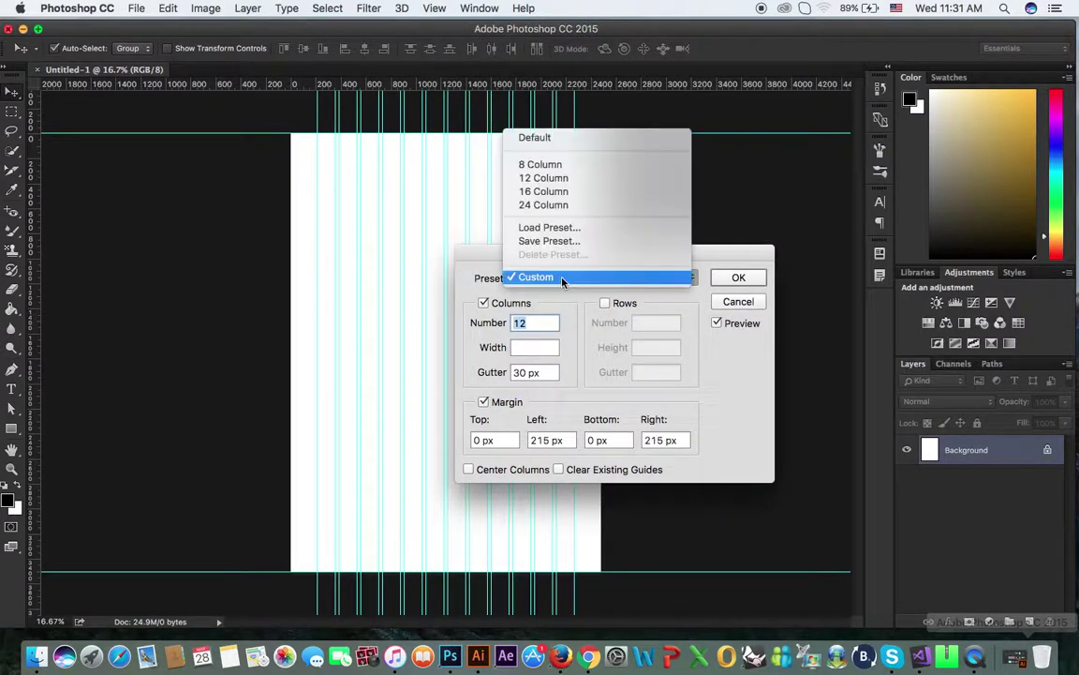
{"action": "left_click", "coordinate": [561, 179]}
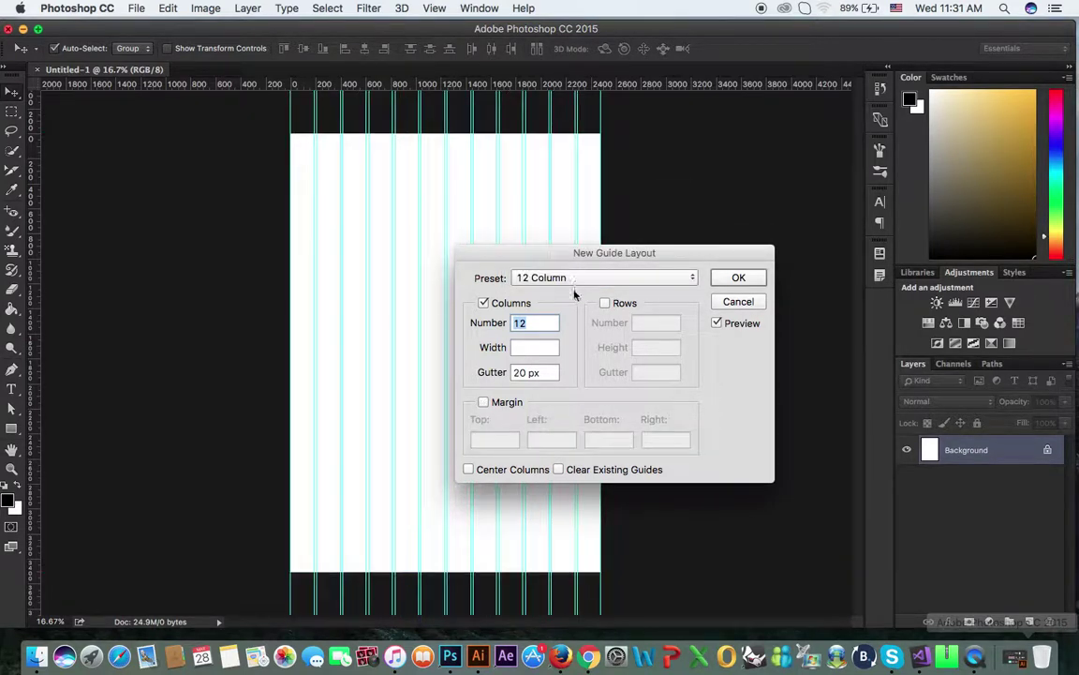
{"action": "left_click", "coordinate": [483, 402]}
{"action": "left_click", "coordinate": [498, 441]}
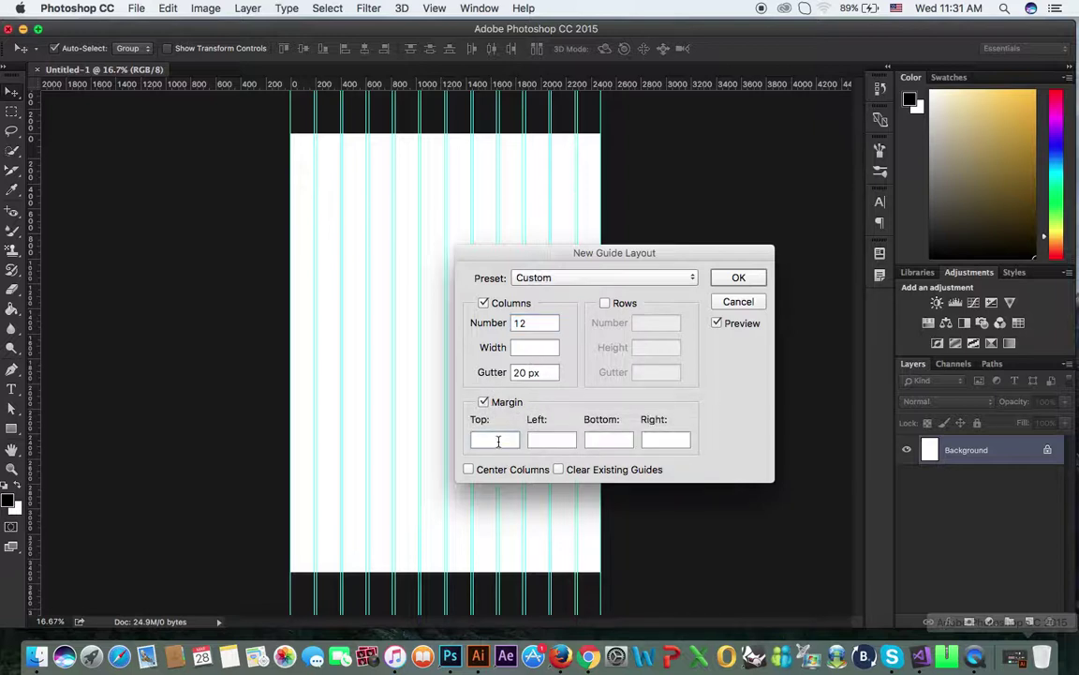
{"action": "type", "text": "50"}
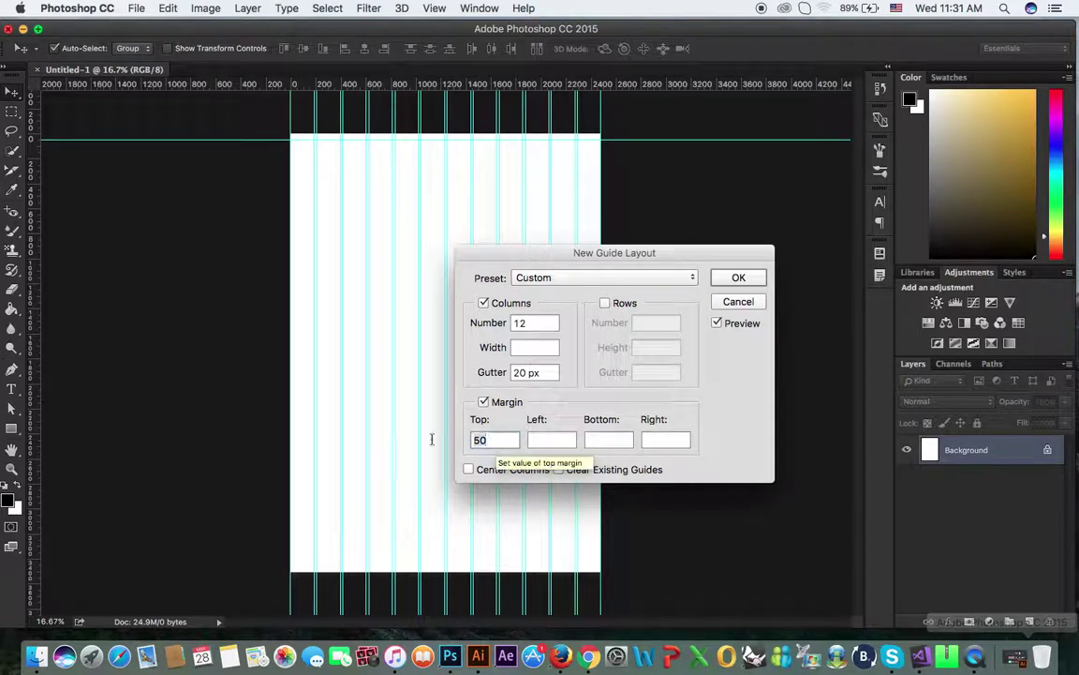
{"action": "key", "text": "BackSpace"}
{"action": "key", "text": "BackSpace"}
{"action": "type", "text": "100"}
{"action": "key", "text": "Tab"}
{"action": "type", "text": "100"}
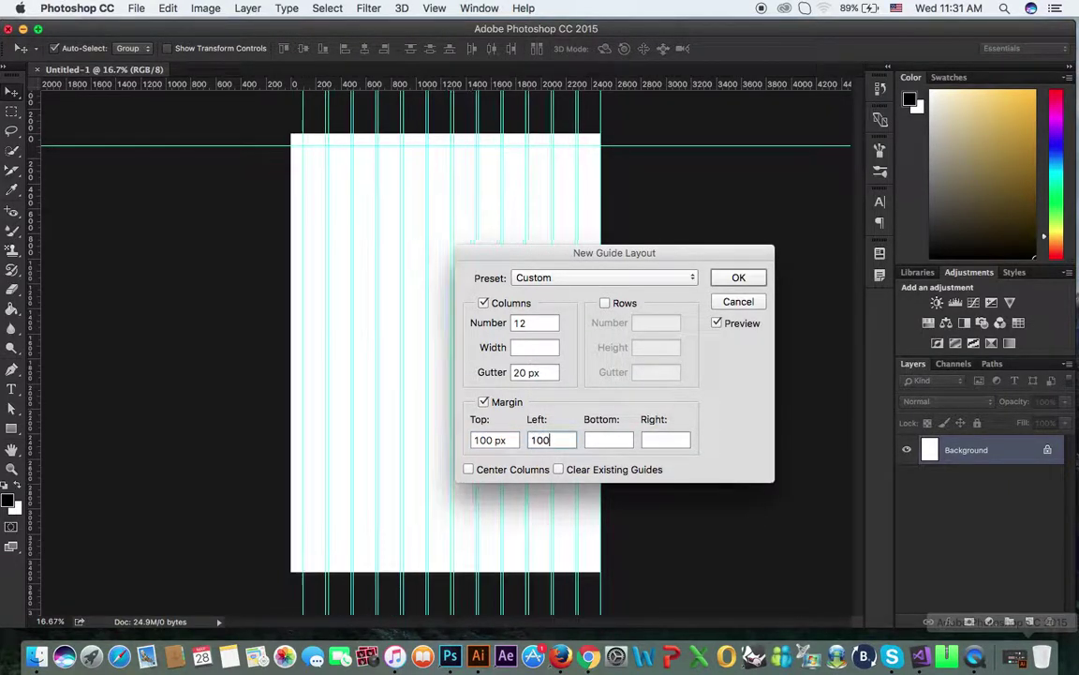
{"action": "key", "text": "Tab"}
{"action": "type", "text": "100"}
{"action": "key", "text": "Tab"}
{"action": "type", "text": "100"}
{"action": "key", "text": "Tab"}
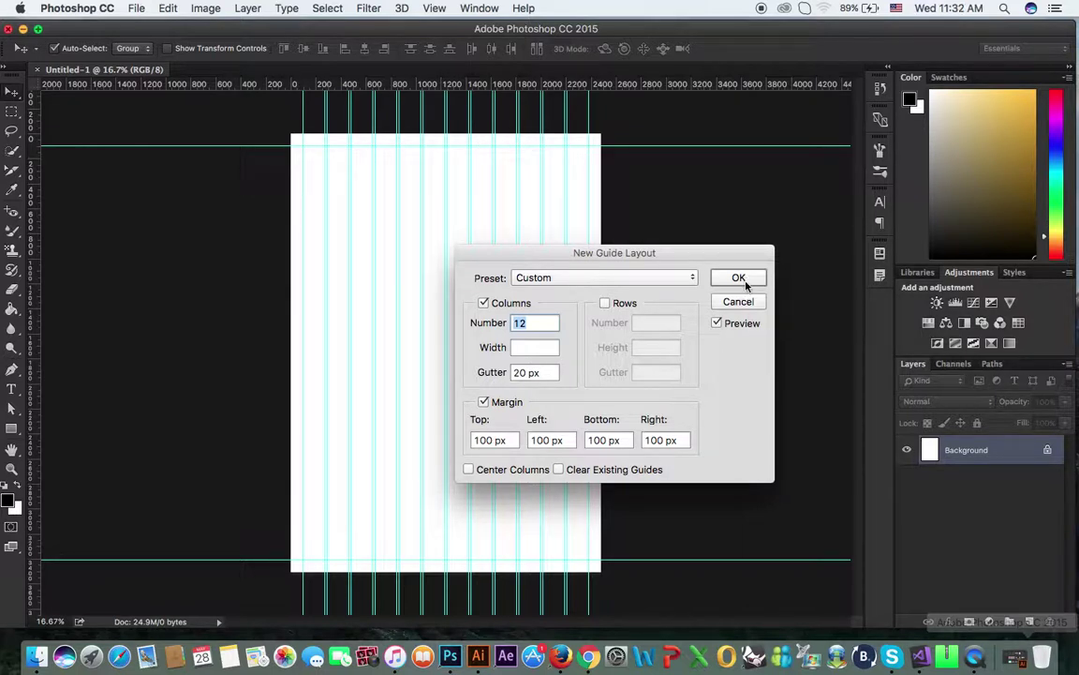
{"action": "left_click", "coordinate": [727, 302]}
{"action": "right_click", "coordinate": [298, 86]}
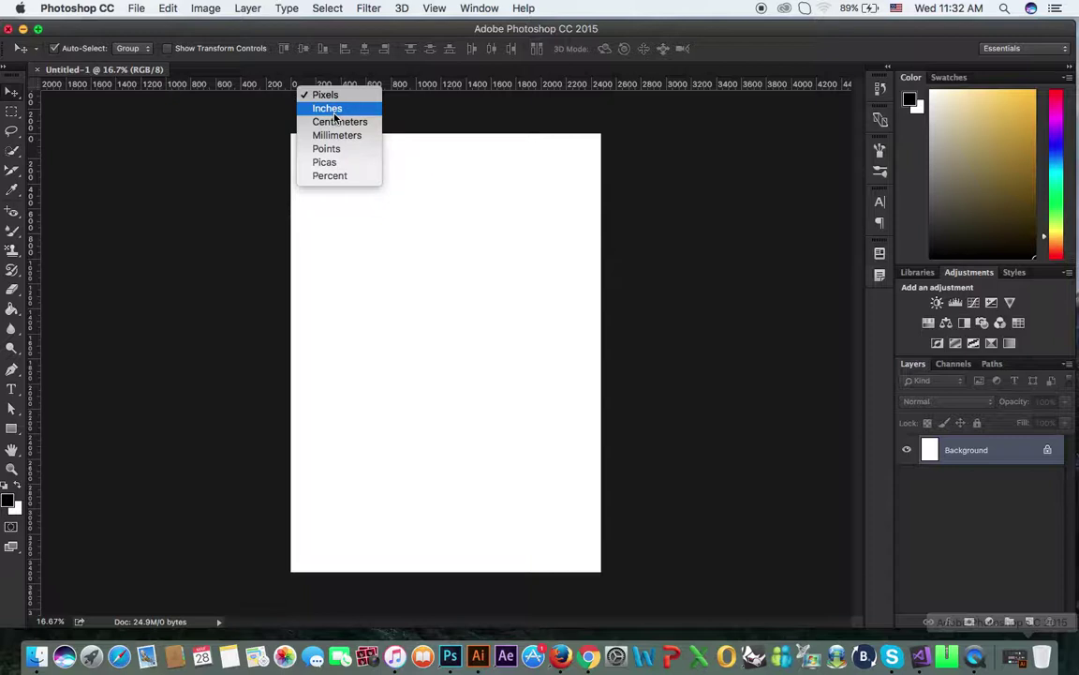
Start a New Guide Layout with the 12 Column preset and all margins at 100 px
{"action": "left_click", "coordinate": [432, 10]}
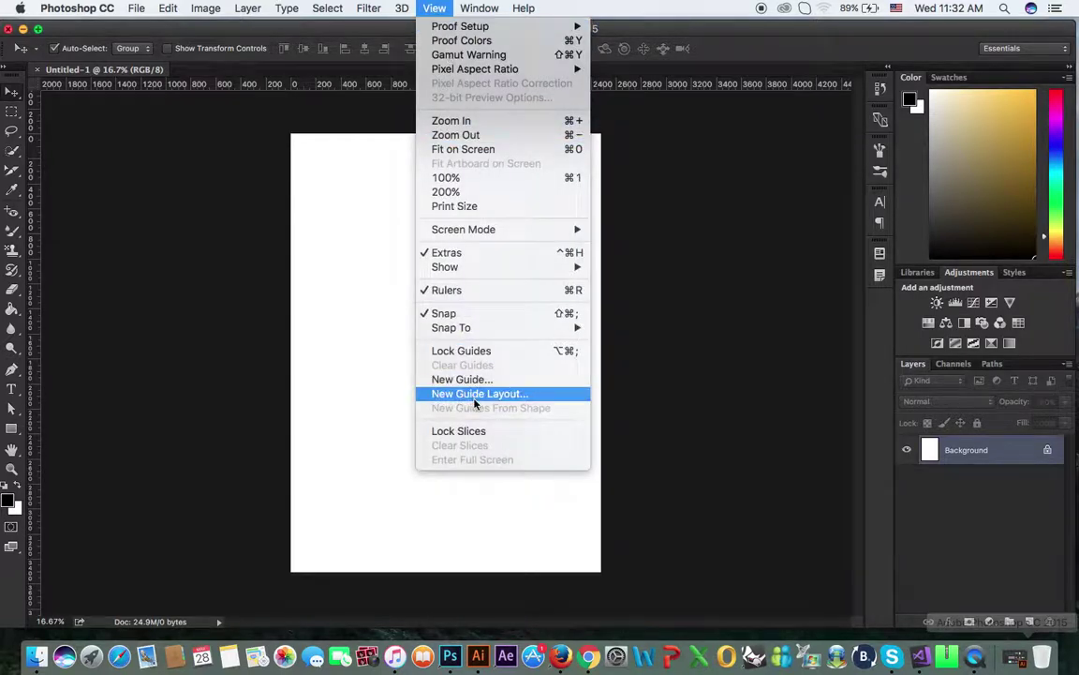
{"action": "left_click", "coordinate": [476, 400]}
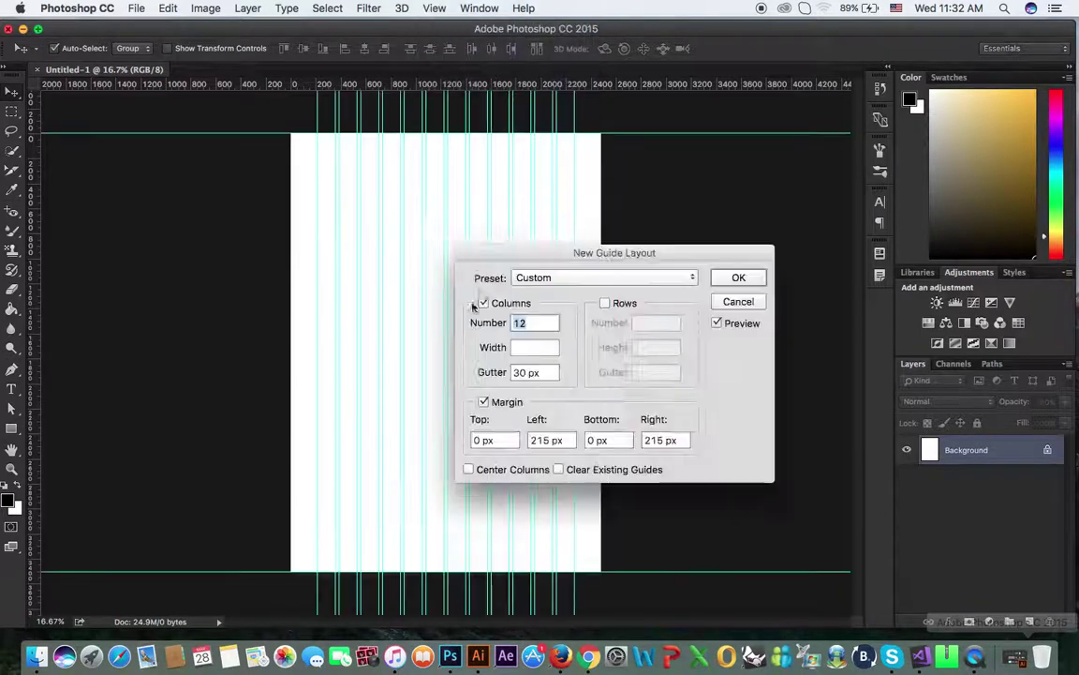
{"action": "left_click", "coordinate": [558, 278]}
{"action": "left_click", "coordinate": [551, 177]}
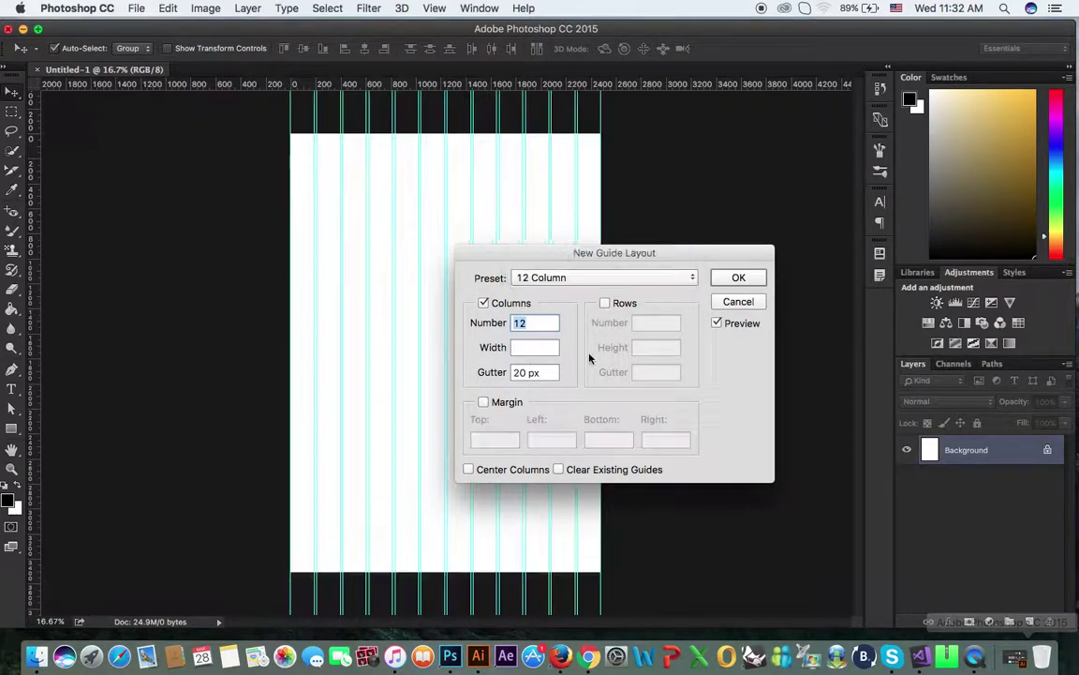
{"action": "left_click", "coordinate": [483, 403]}
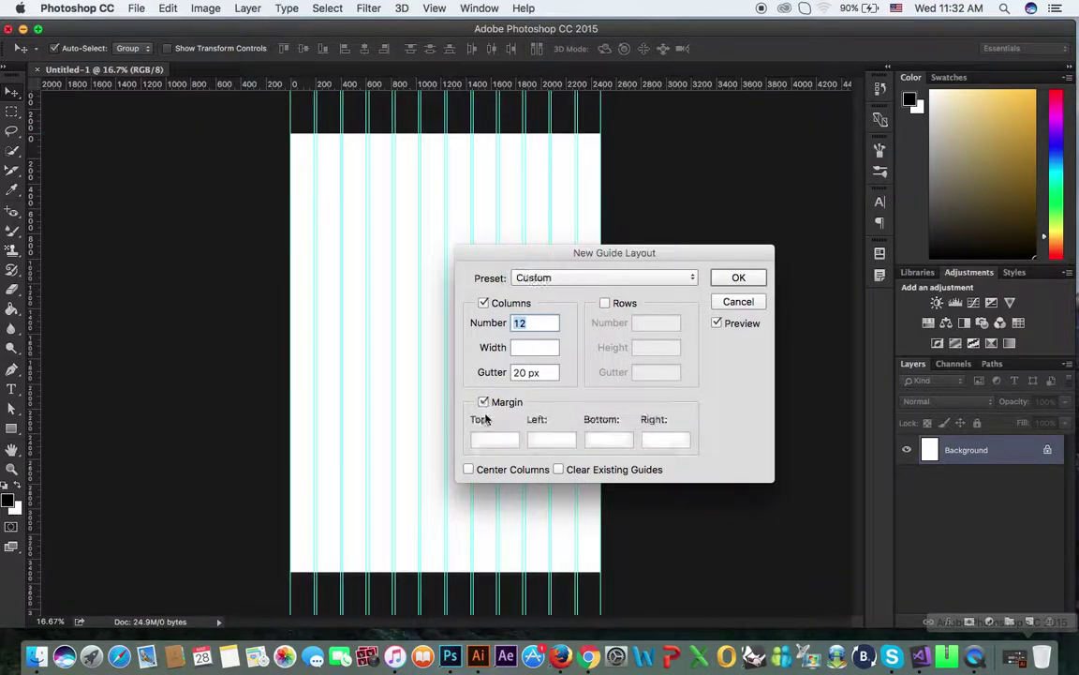
{"action": "left_click", "coordinate": [495, 439]}
{"action": "type", "text": "100"}
{"action": "key", "text": "Tab"}
{"action": "type", "text": "100"}
{"action": "key", "text": "Tab"}
{"action": "type", "text": "100"}
{"action": "key", "text": "Tab"}
{"action": "type", "text": "100"}
{"action": "key", "text": "Tab"}
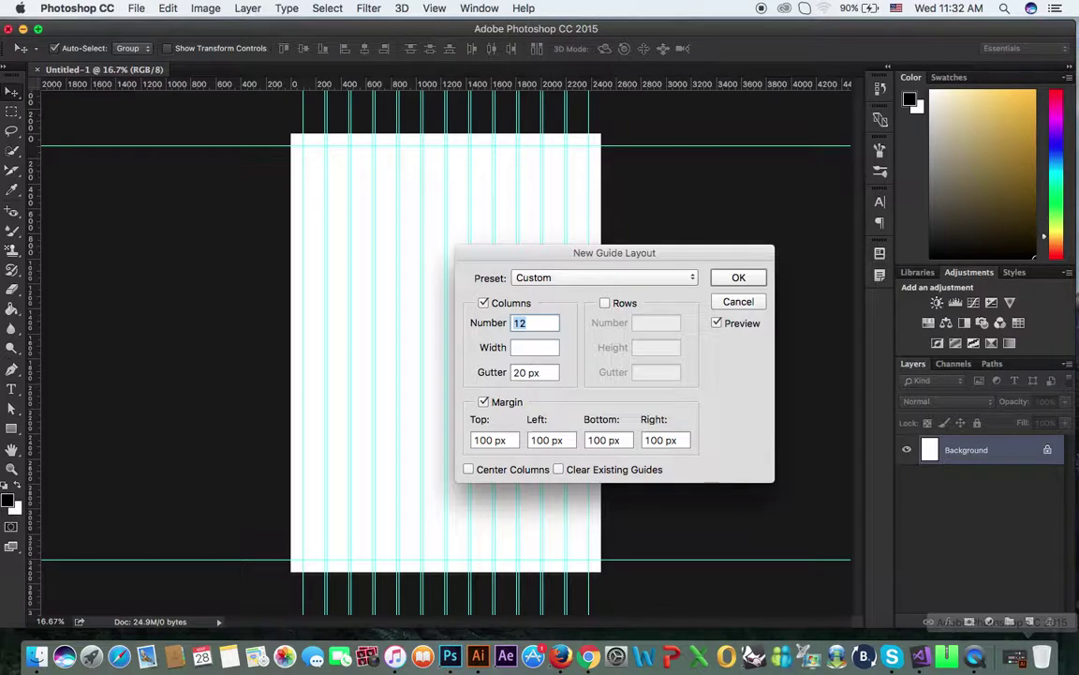
Change the gutter to 40 px and all four margins to 150 px, then apply
{"action": "left_click_drag", "start_coordinate": [510, 250], "coordinate": [682, 258]}
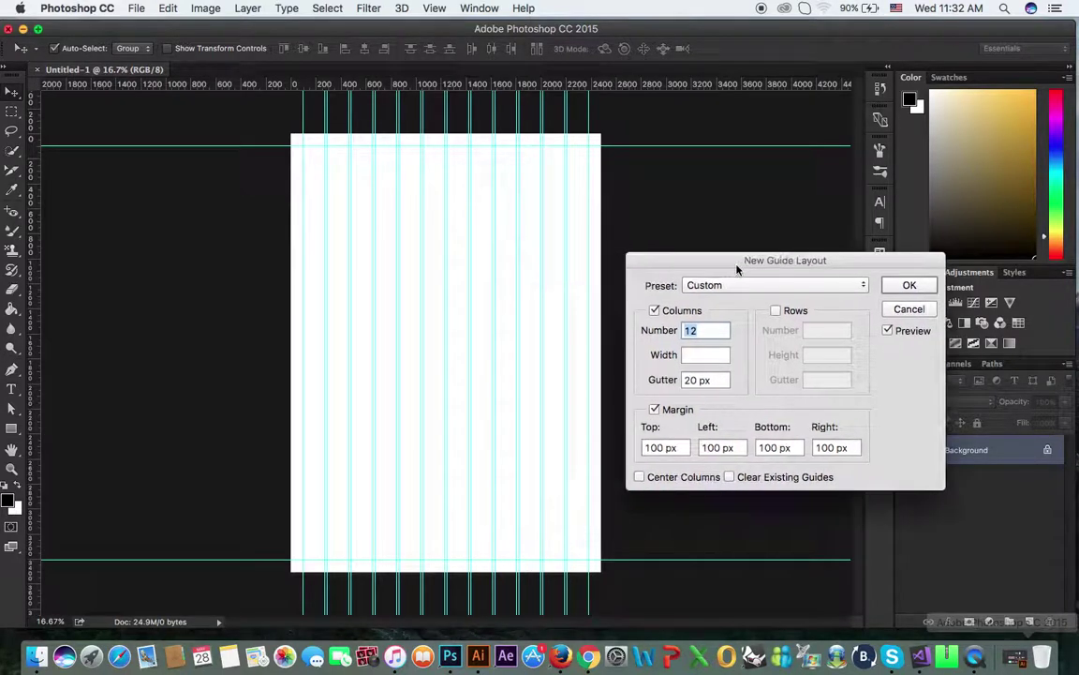
{"action": "double_click", "coordinate": [699, 379]}
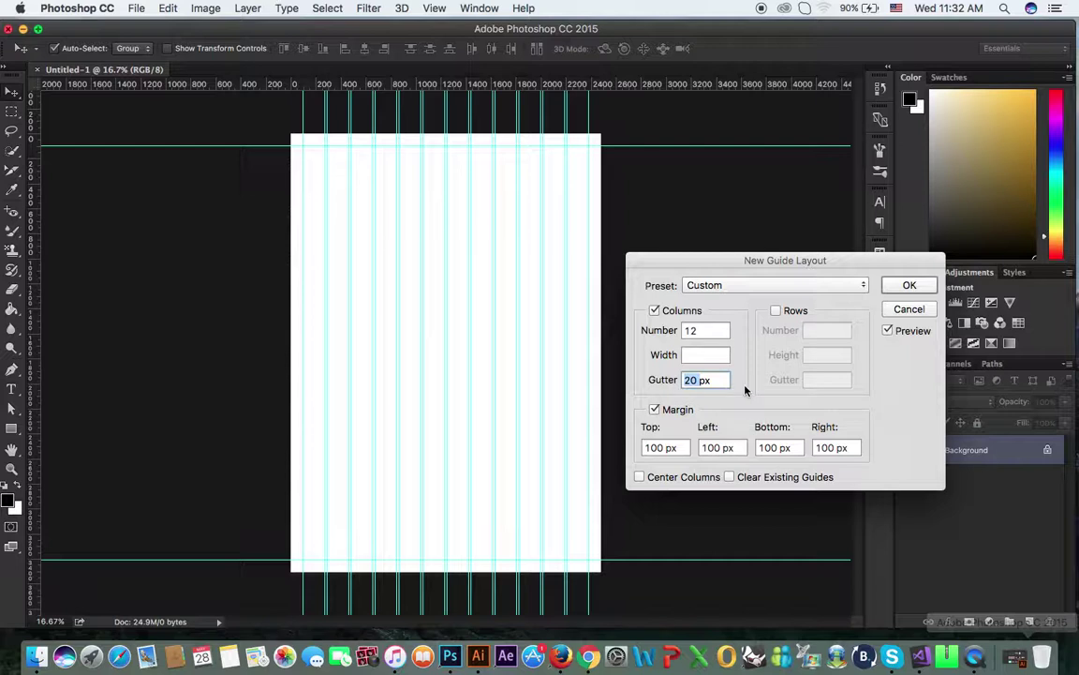
{"action": "type", "text": "40"}
{"action": "key", "text": "Tab"}
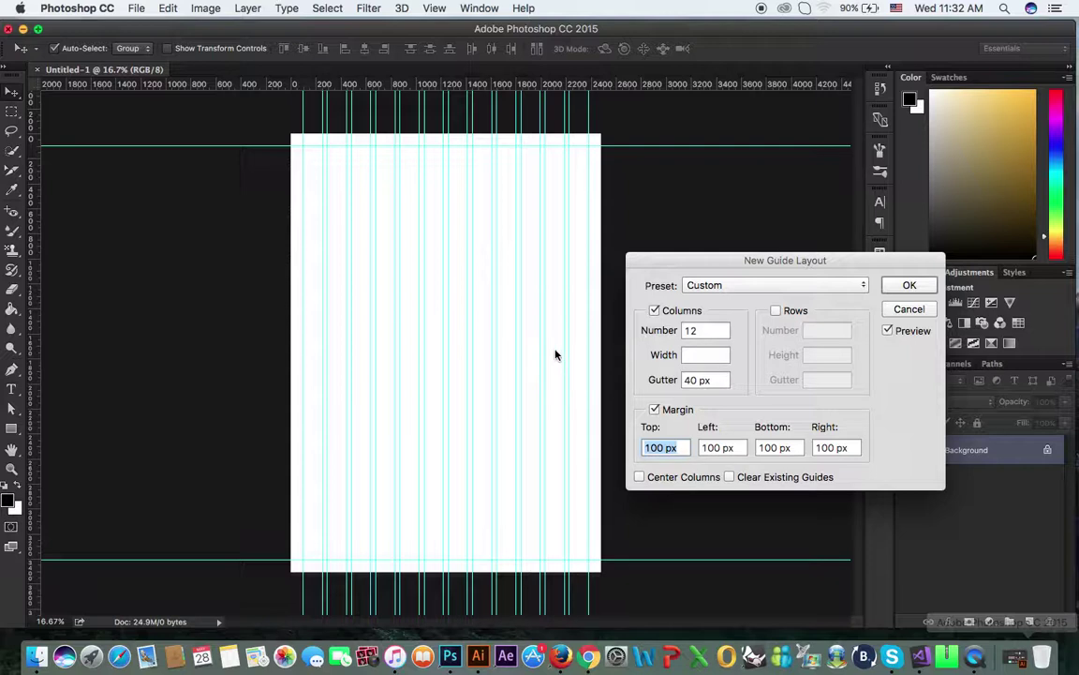
{"action": "type", "text": "150"}
{"action": "key", "text": "Tab"}
{"action": "type", "text": "150"}
{"action": "key", "text": "Tab"}
{"action": "type", "text": "150"}
{"action": "key", "text": "Tab"}
{"action": "type", "text": "150"}
{"action": "key", "text": "Tab"}
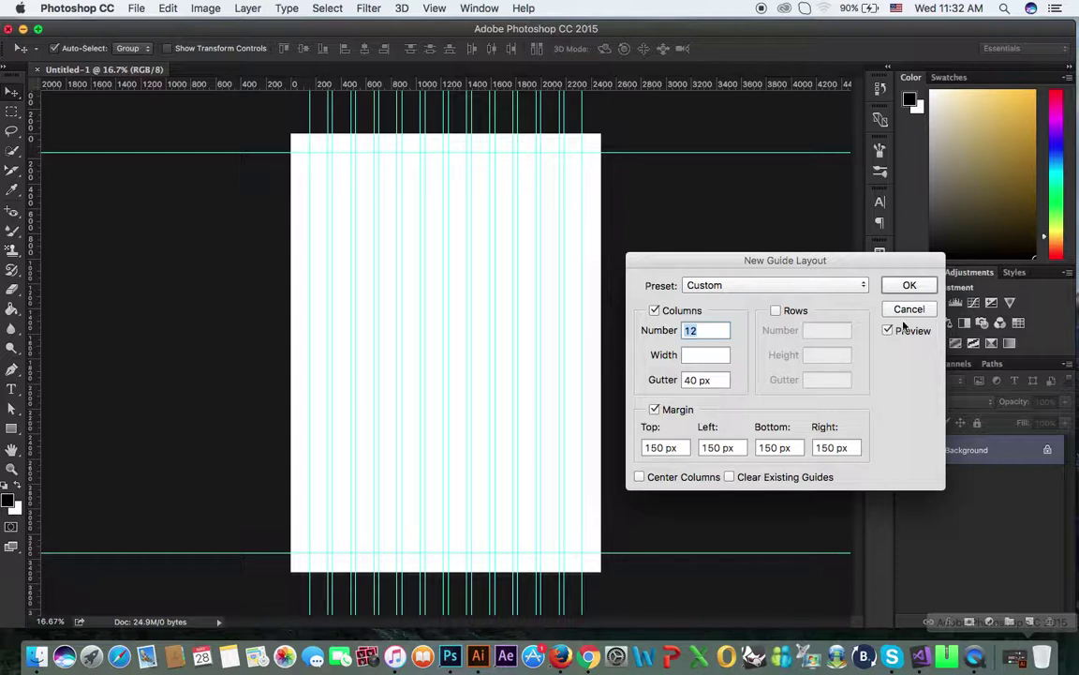
{"action": "left_click", "coordinate": [910, 287]}
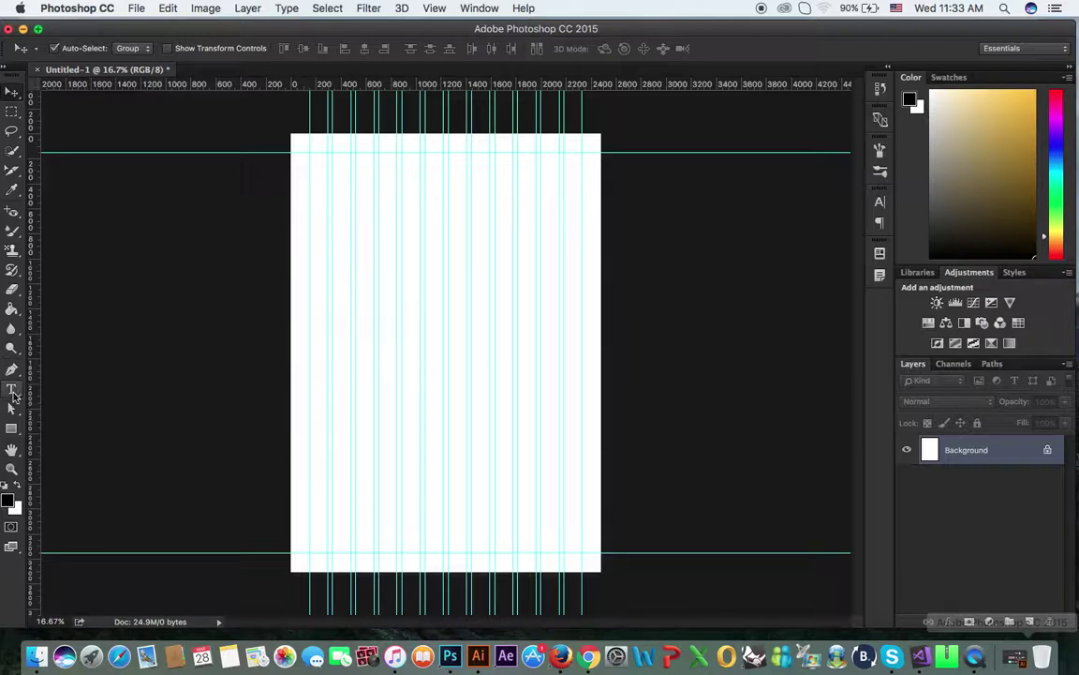
Draw a small trial text frame near the top left, then discard it
{"action": "left_click", "coordinate": [12, 391]}
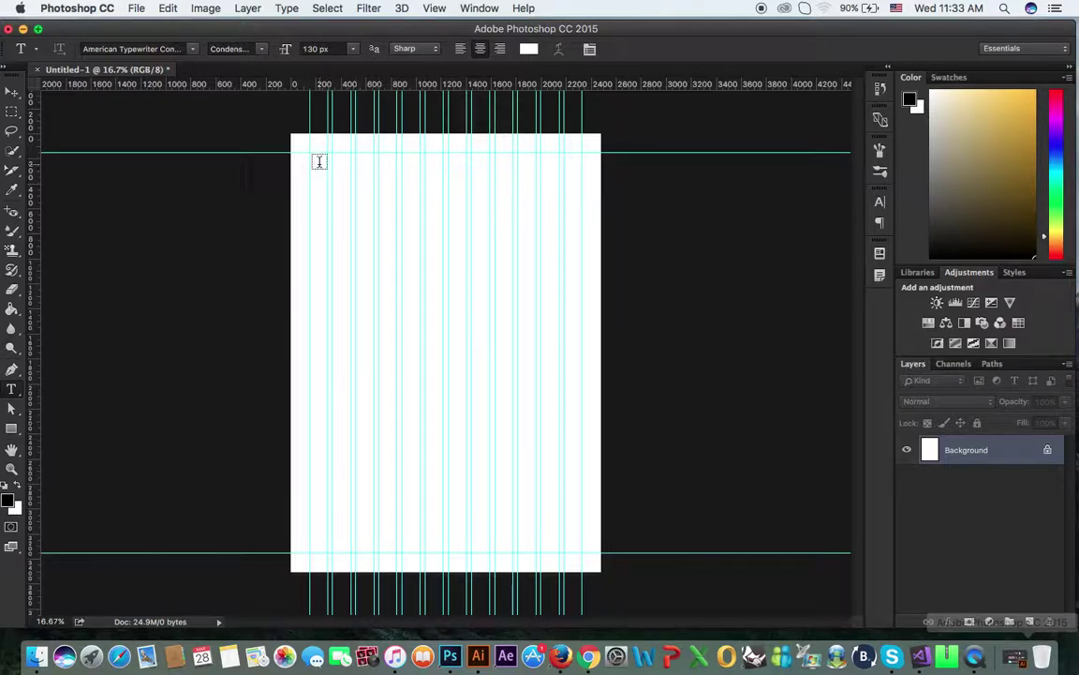
{"action": "mouse_move", "coordinate": [318, 161]}
{"action": "left_mouse_down"}
{"action": "mouse_move", "coordinate": [319, 189]}
{"action": "mouse_move", "coordinate": [331, 197]}
{"action": "left_mouse_up"}
{"action": "left_click", "coordinate": [11, 91]}
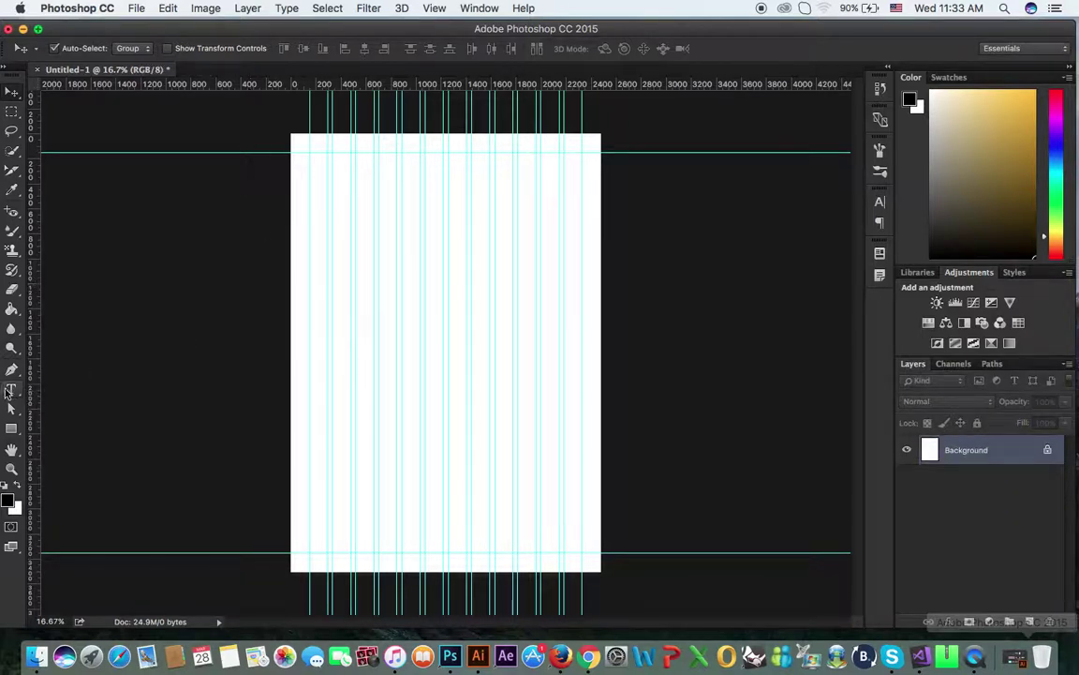
Drag a paragraph text frame across the left columns to the bottom margin and pick black
{"action": "left_click", "coordinate": [11, 389]}
{"action": "left_click_drag", "start_coordinate": [310, 150], "coordinate": [321, 200]}
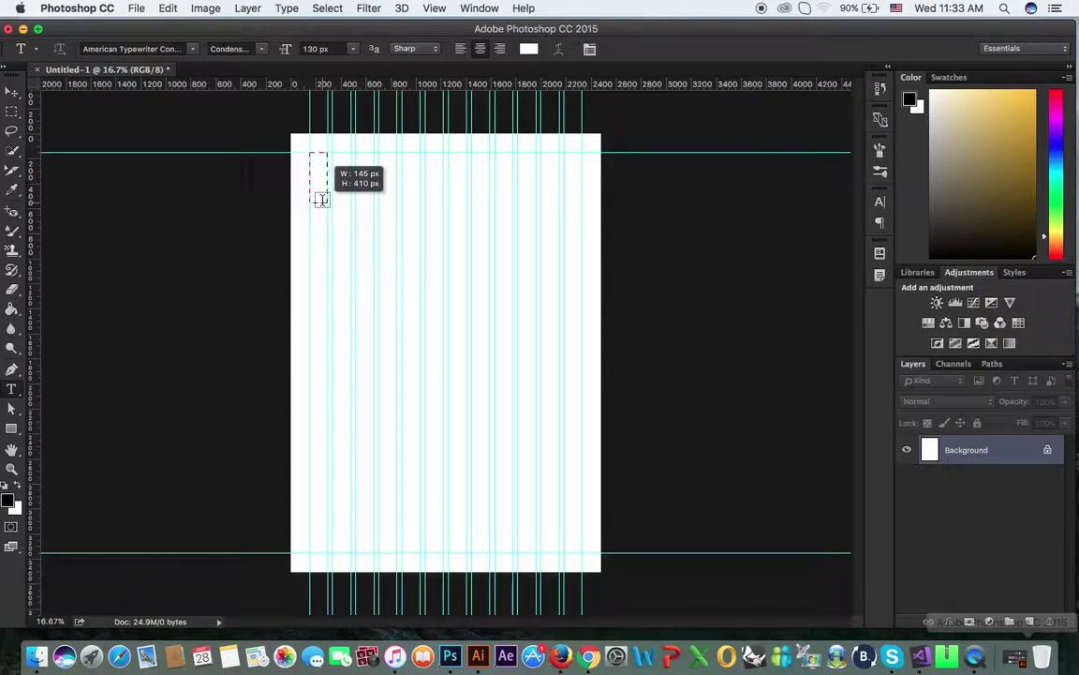
{"action": "left_click_drag", "start_coordinate": [322, 200], "coordinate": [437, 223]}
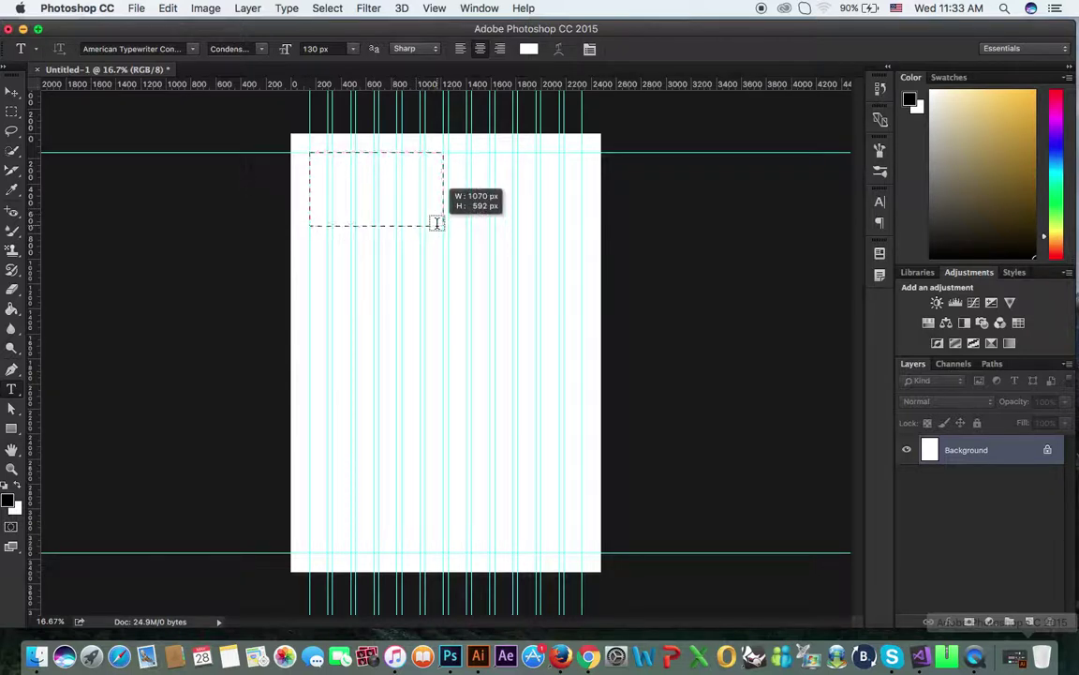
{"action": "left_click_drag", "start_coordinate": [437, 223], "coordinate": [444, 549]}
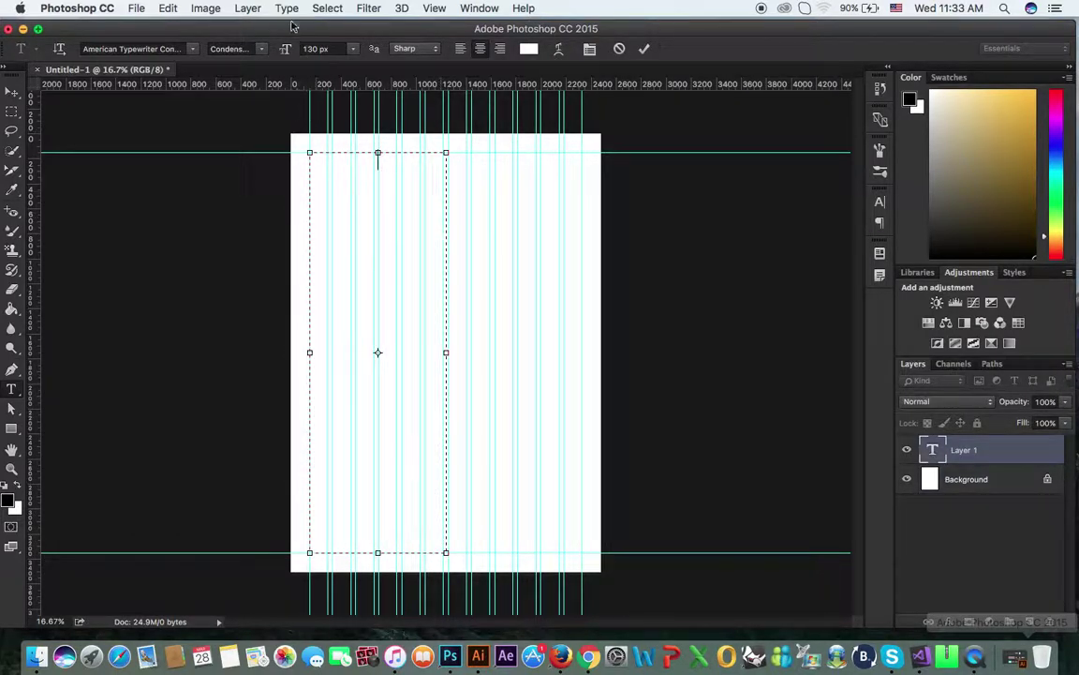
{"action": "mouse_move", "coordinate": [485, 222]}
{"action": "left_mouse_down"}
{"action": "mouse_move", "coordinate": [537, 241]}
{"action": "mouse_move", "coordinate": [575, 308]}
{"action": "left_mouse_up"}
Confirm black text, fill the frame with Lorem Ipsum, and size it to 50 px
{"action": "key", "text": "Return"}
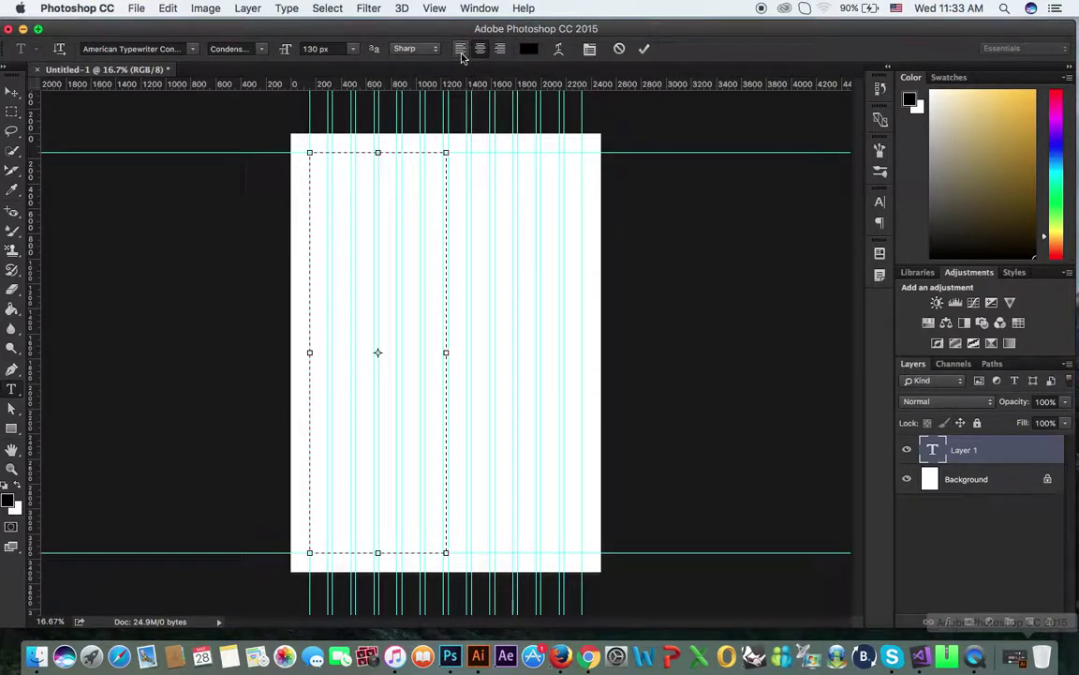
{"action": "left_click", "coordinate": [285, 10]}
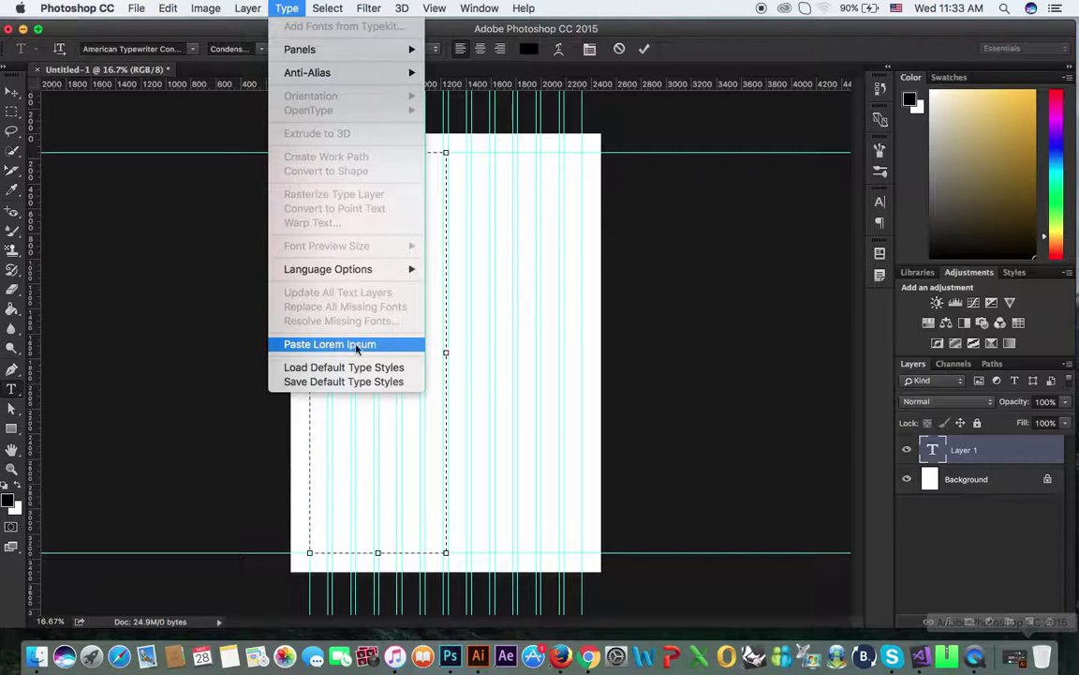
{"action": "left_click", "coordinate": [368, 346]}
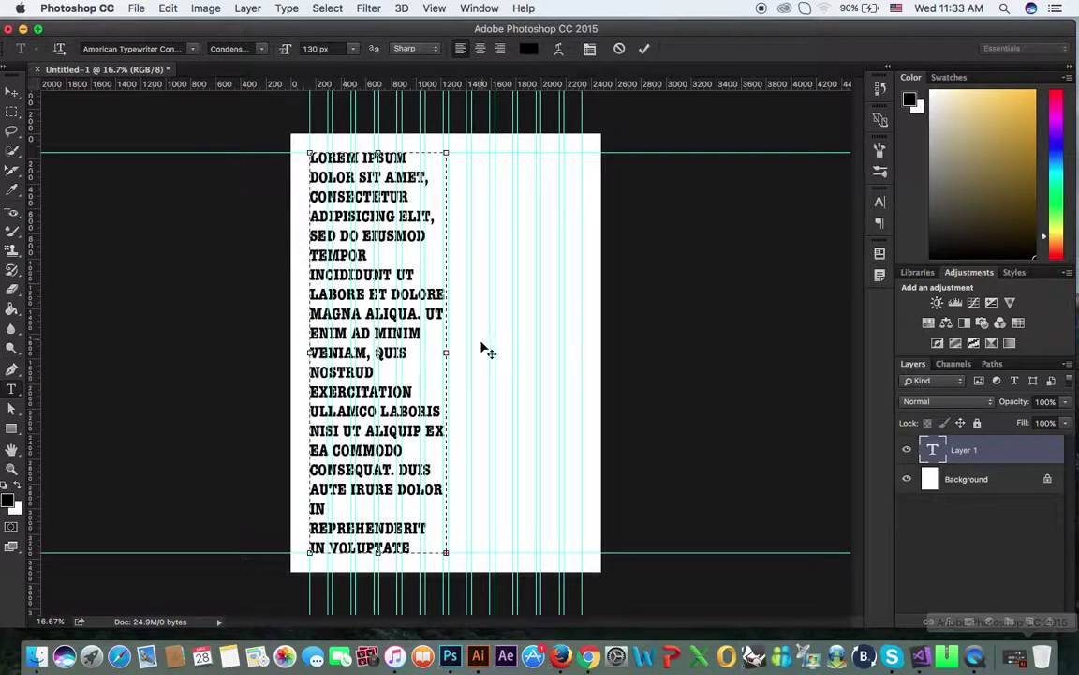
{"action": "key", "text": "super+a"}
{"action": "left_click", "coordinate": [319, 49]}
{"action": "type", "text": "50"}
{"action": "key", "text": "Return"}
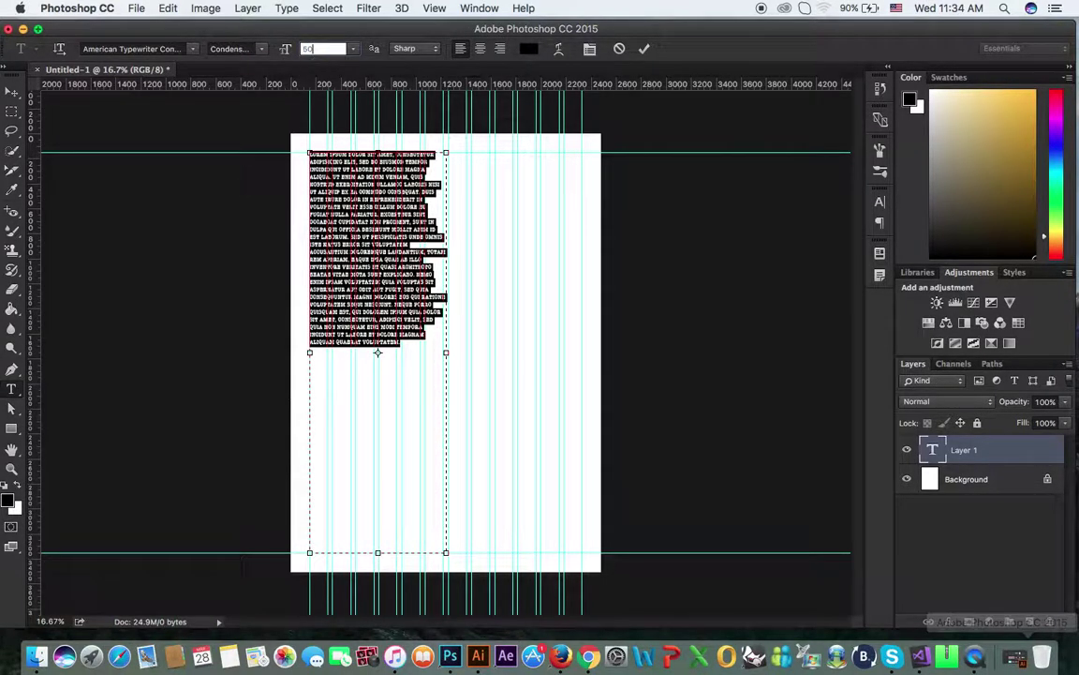
{"action": "type", "text": "5"}
{"action": "key", "text": "Return"}
{"action": "type", "text": "50"}
{"action": "key", "text": "Return"}
Replace the text with fresh Lorem Ipsum and paste an extra copy after it
{"action": "key", "text": "BackSpace"}
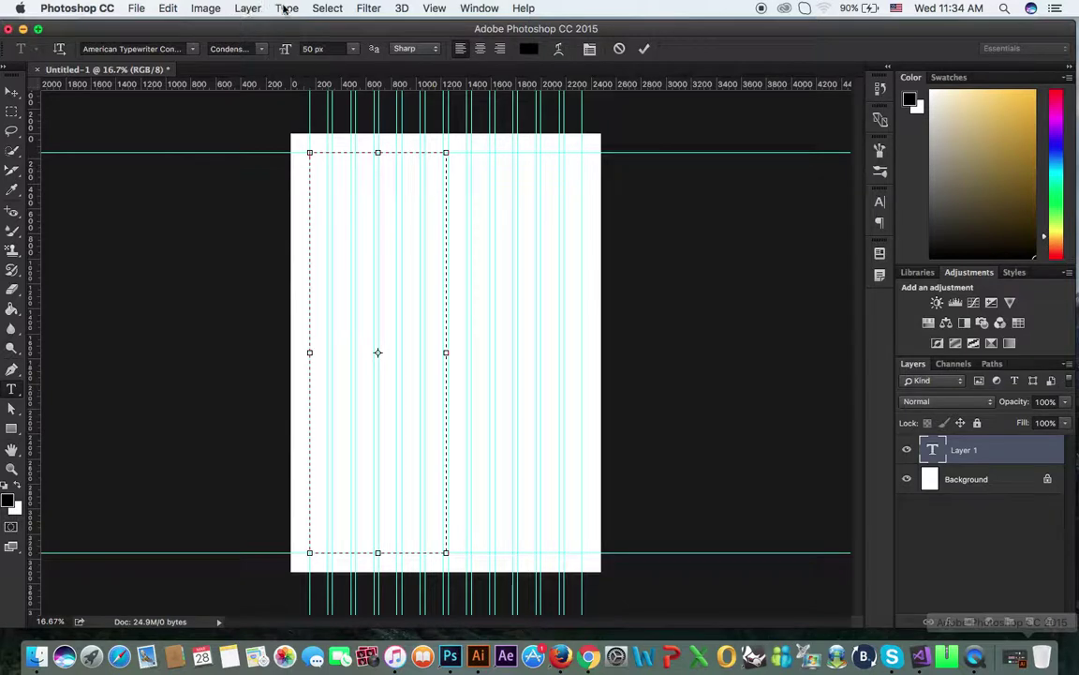
{"action": "left_click", "coordinate": [285, 9]}
{"action": "left_click", "coordinate": [335, 343]}
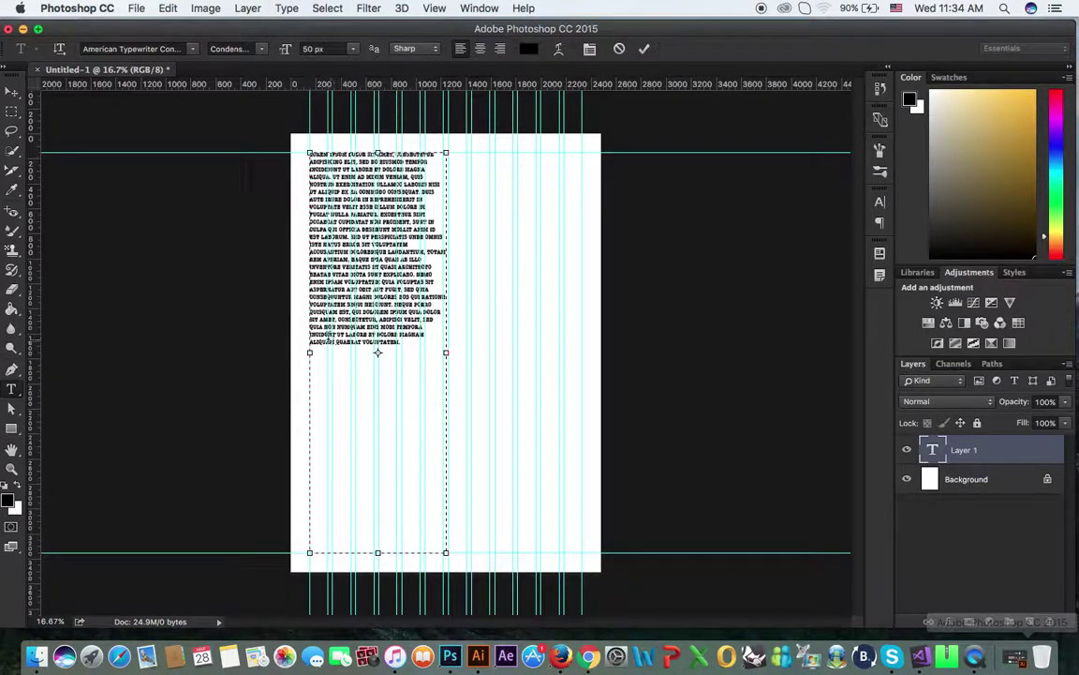
{"action": "key", "text": "ctrl+a"}
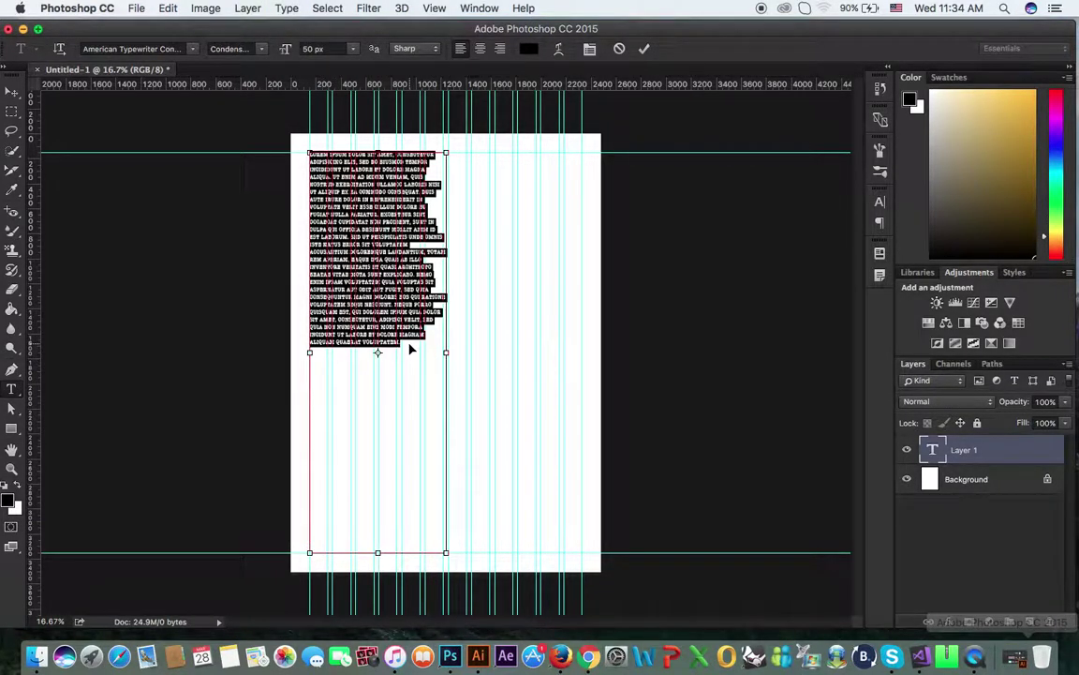
{"action": "left_click", "coordinate": [421, 357]}
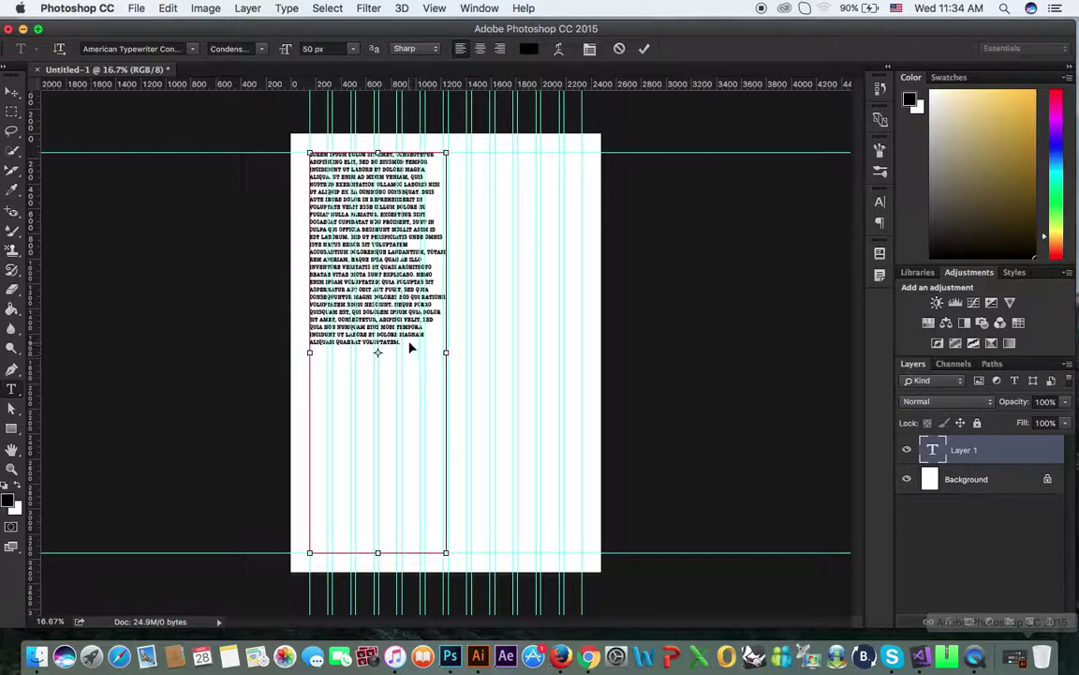
{"action": "key", "text": "ctrl+v"}
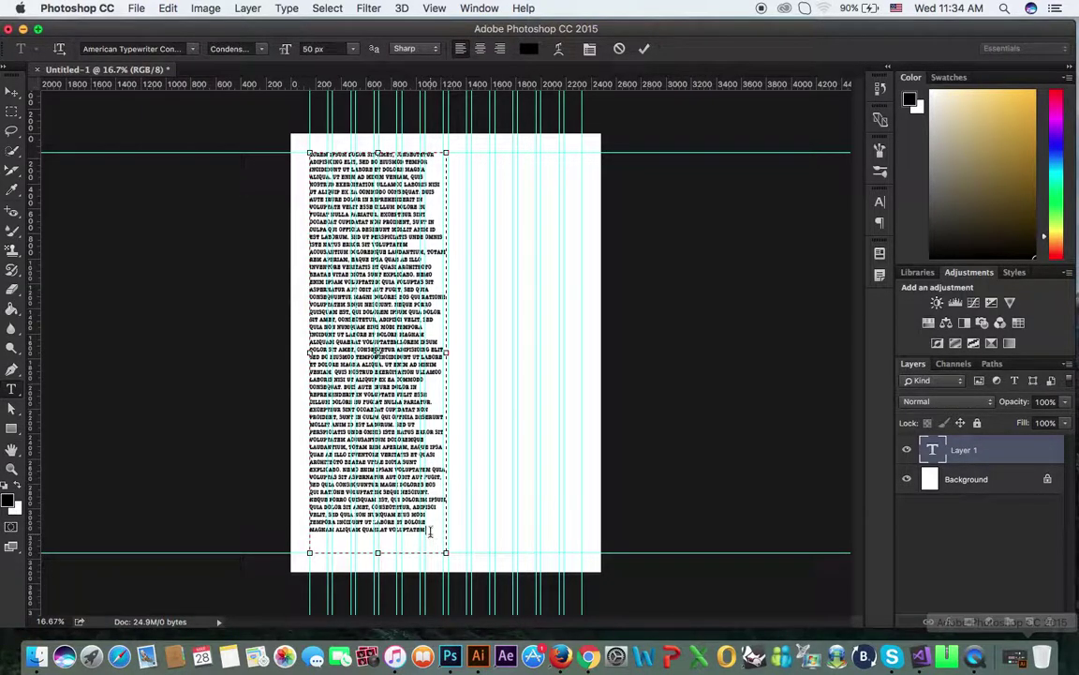
{"action": "left_click_drag", "start_coordinate": [430, 532], "coordinate": [387, 515]}
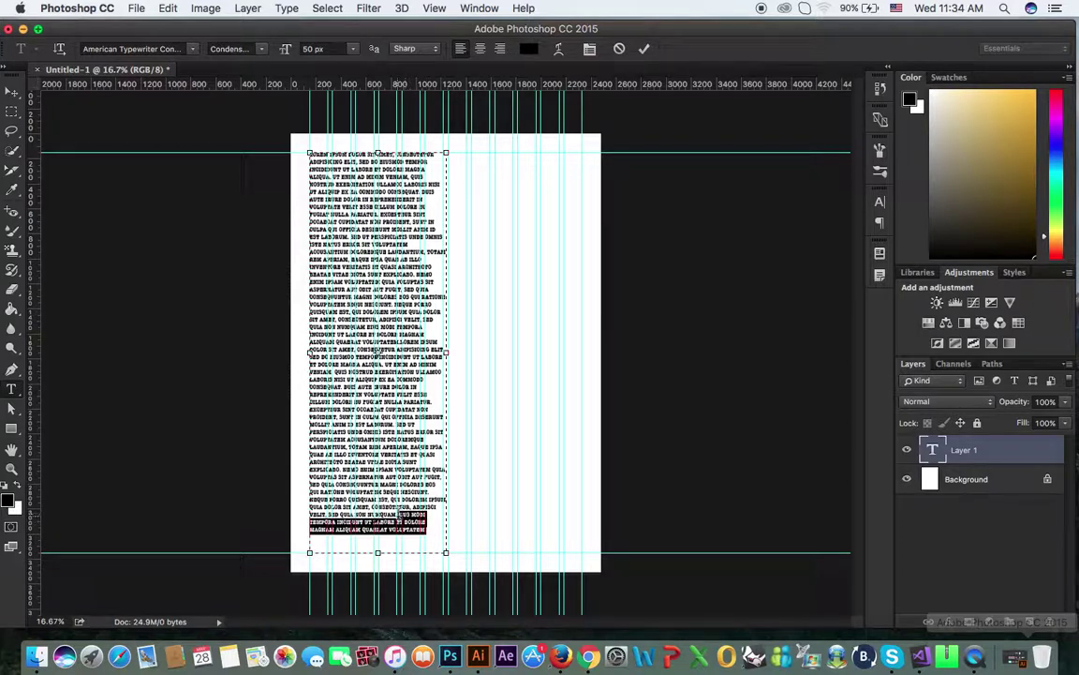
Append a period and the copied lines at the end of the text
{"action": "left_click", "coordinate": [430, 532]}
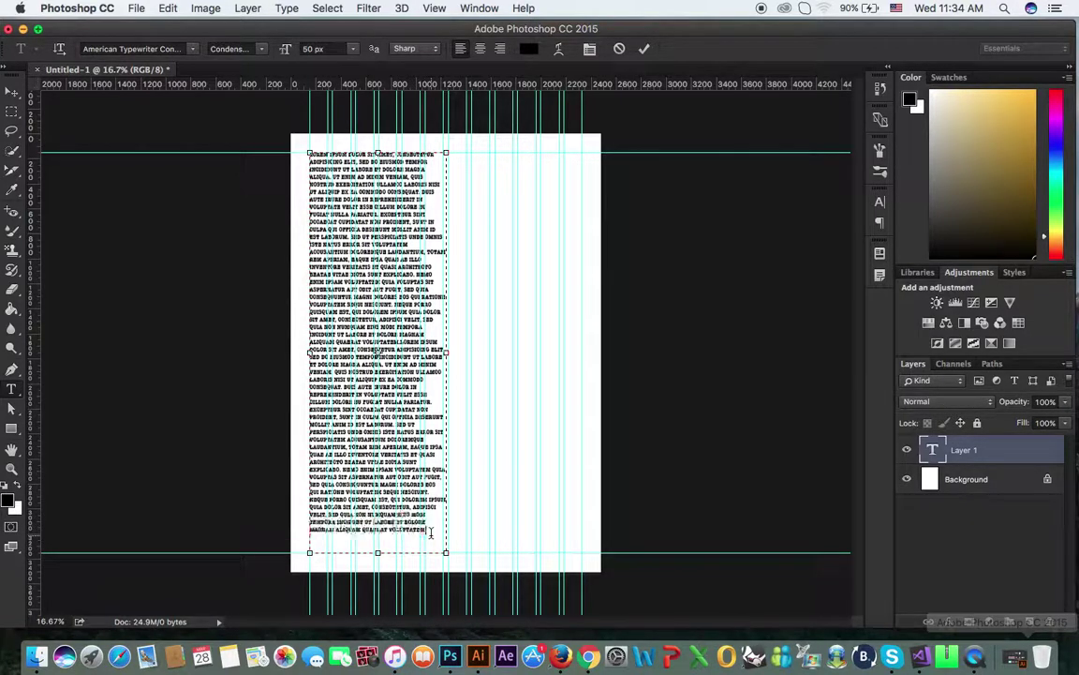
{"action": "type", "text": "."}
{"action": "key", "text": "ctrl+v"}
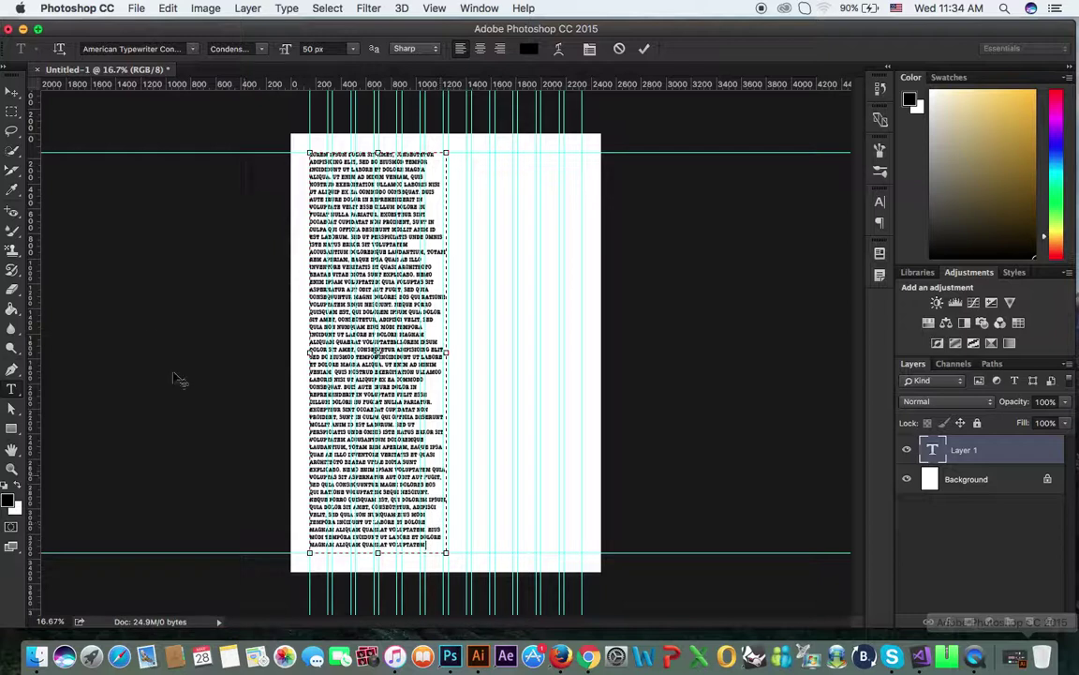
Commit the text, show the Paragraph panel, and justify with the last line left-aligned
{"action": "left_click", "coordinate": [11, 92]}
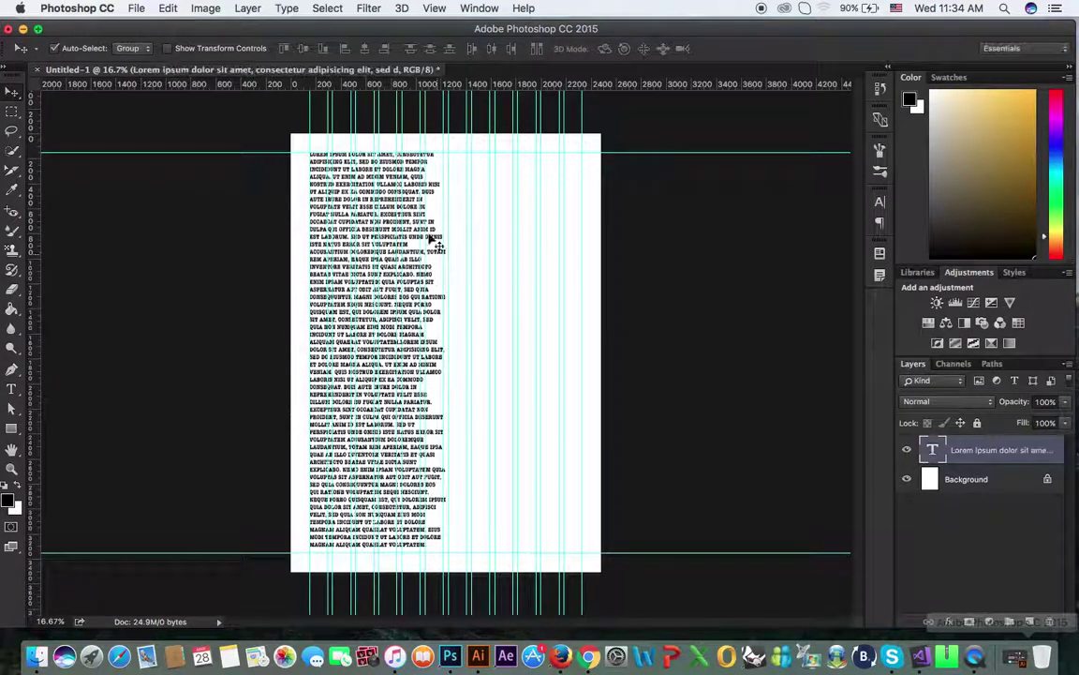
{"action": "left_click", "coordinate": [478, 7]}
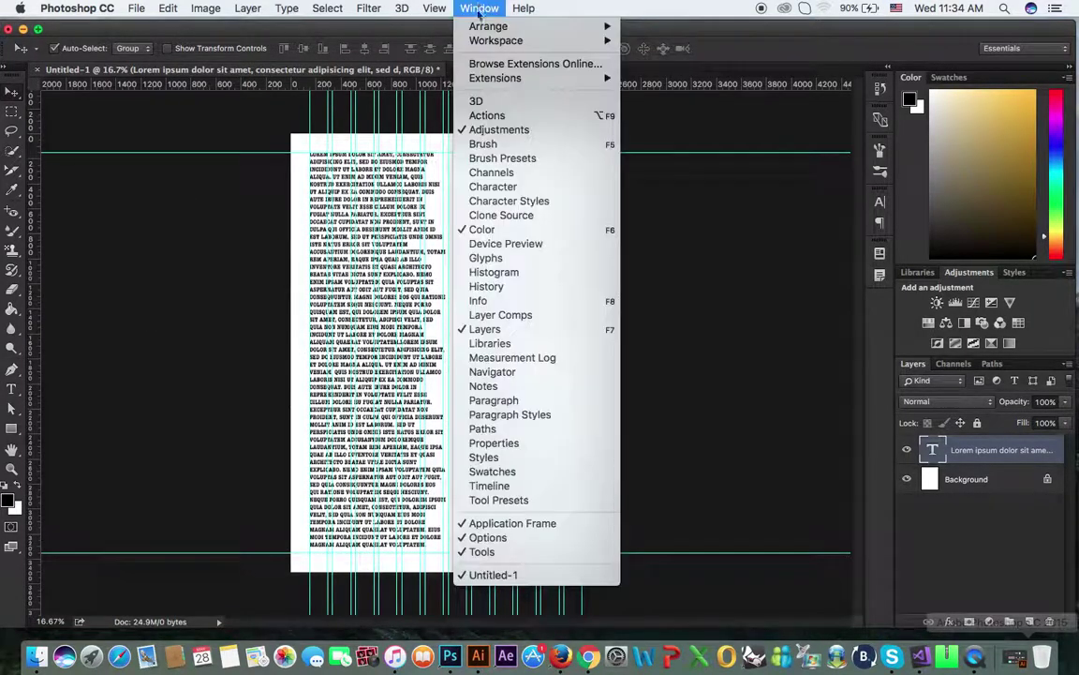
{"action": "left_click", "coordinate": [567, 402]}
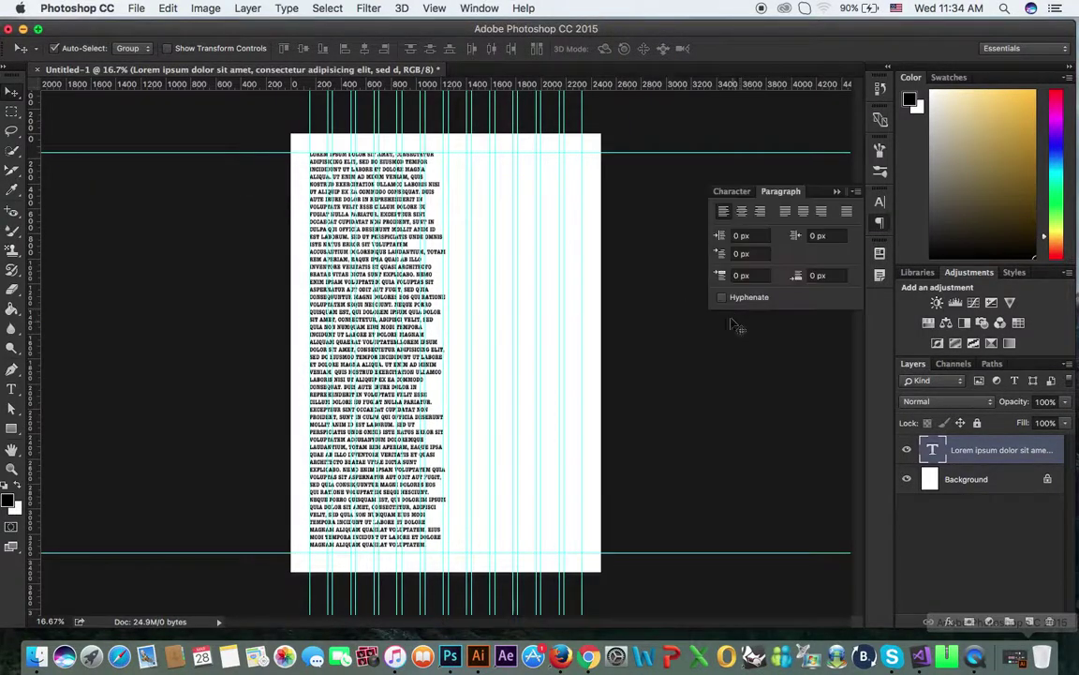
{"action": "key", "text": "super+shift+j"}
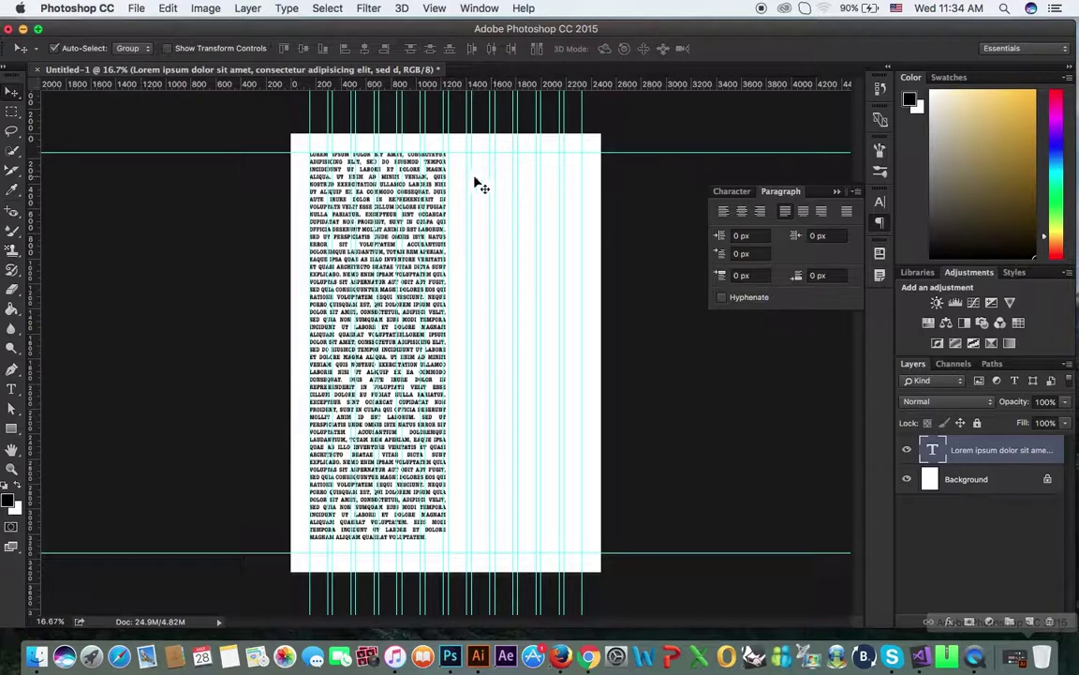
{"action": "key", "text": "ctrl"}
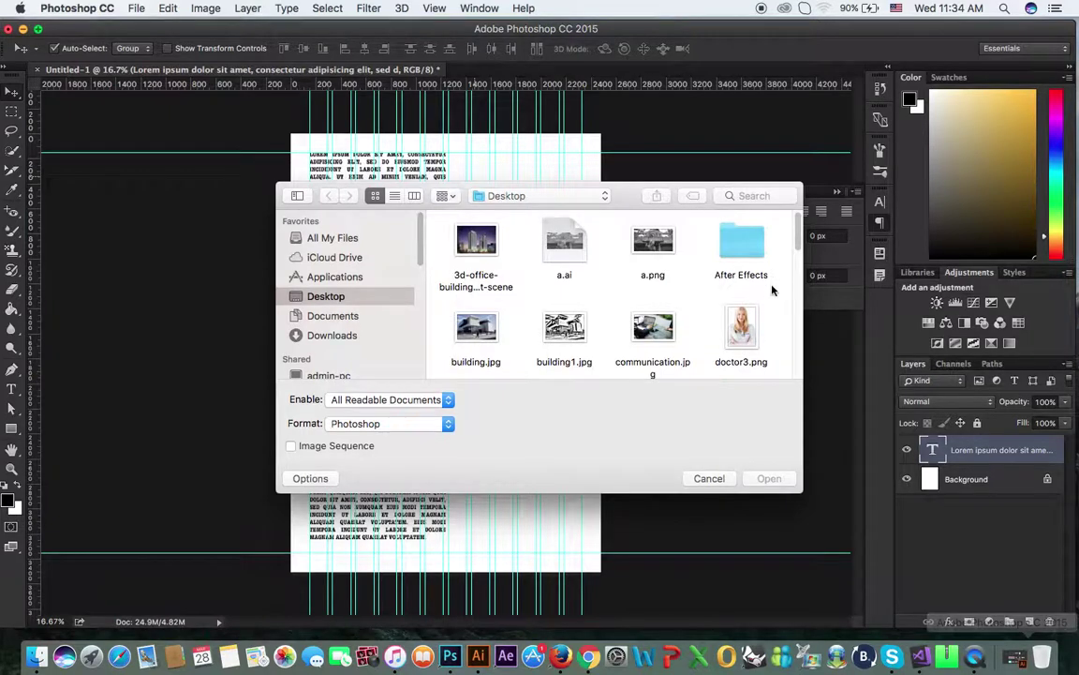
Locate communication.jpg on the Desktop and open it as a new document
{"action": "left_click_drag", "start_coordinate": [800, 234], "coordinate": [801, 251]}
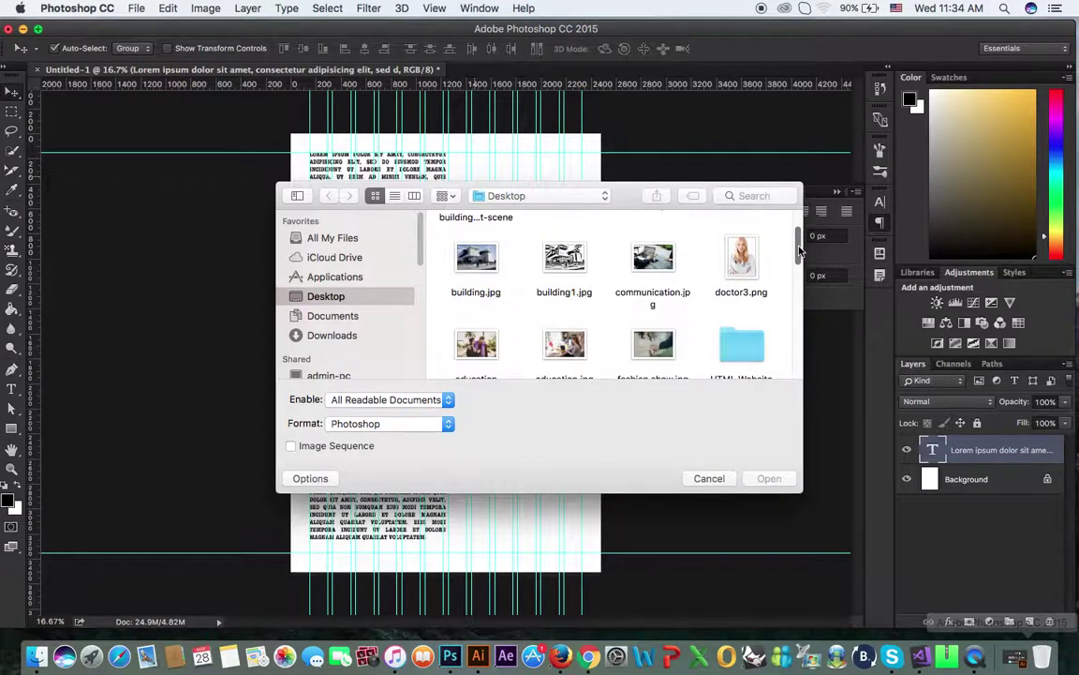
{"action": "left_click", "coordinate": [749, 262]}
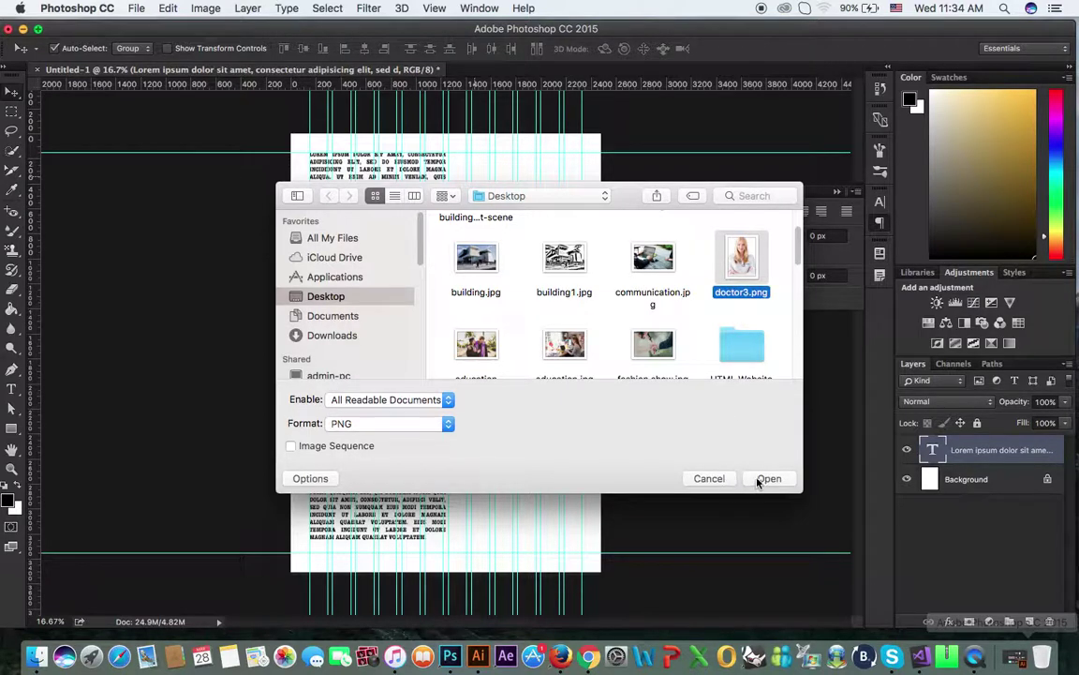
{"action": "left_click_drag", "start_coordinate": [797, 253], "coordinate": [801, 333]}
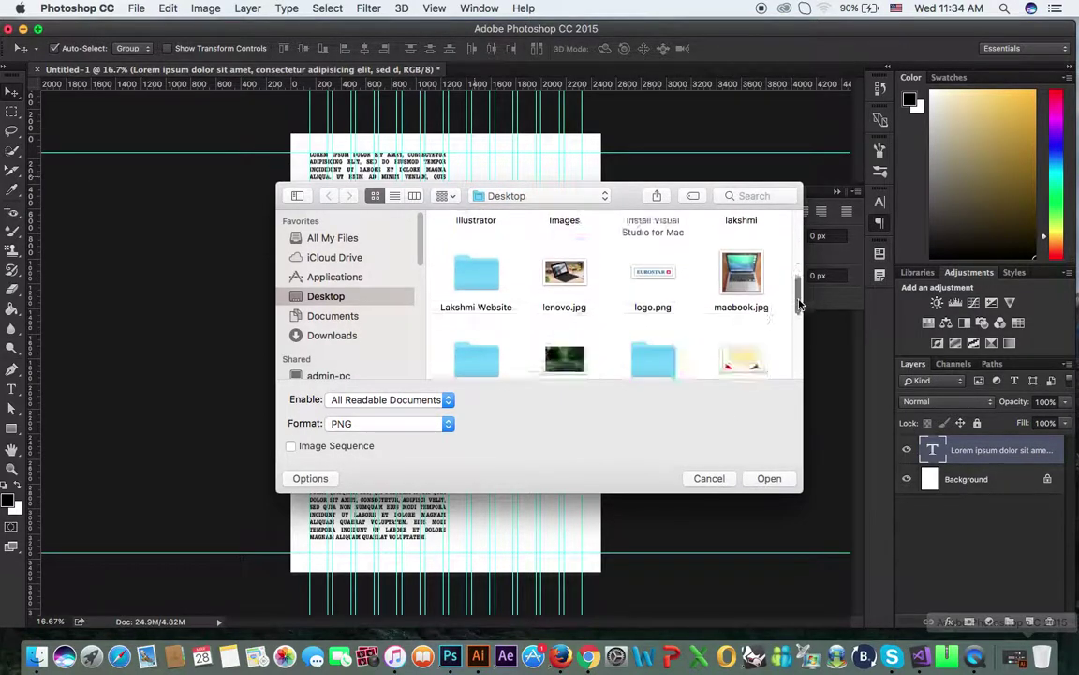
{"action": "scroll", "coordinate": [799, 333], "scroll_direction": "down", "scroll_amount": 3}
{"action": "mouse_move", "coordinate": [799, 333]}
{"action": "left_mouse_down"}
{"action": "mouse_move", "coordinate": [794, 356]}
{"action": "mouse_move", "coordinate": [794, 225]}
{"action": "left_mouse_up"}
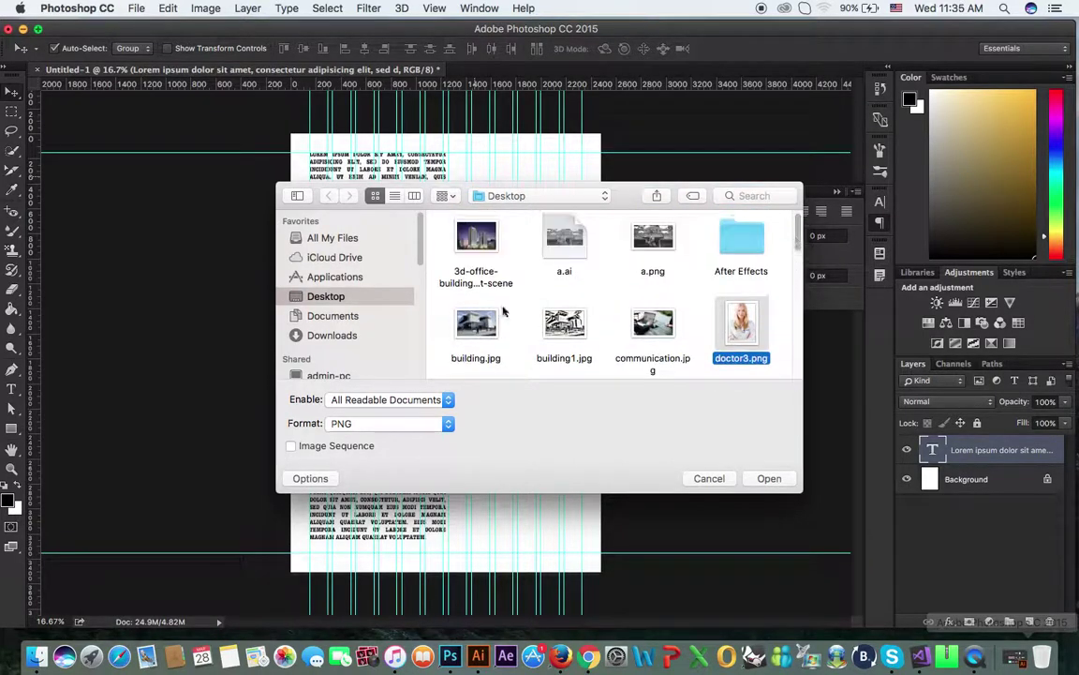
{"action": "left_click", "coordinate": [337, 335]}
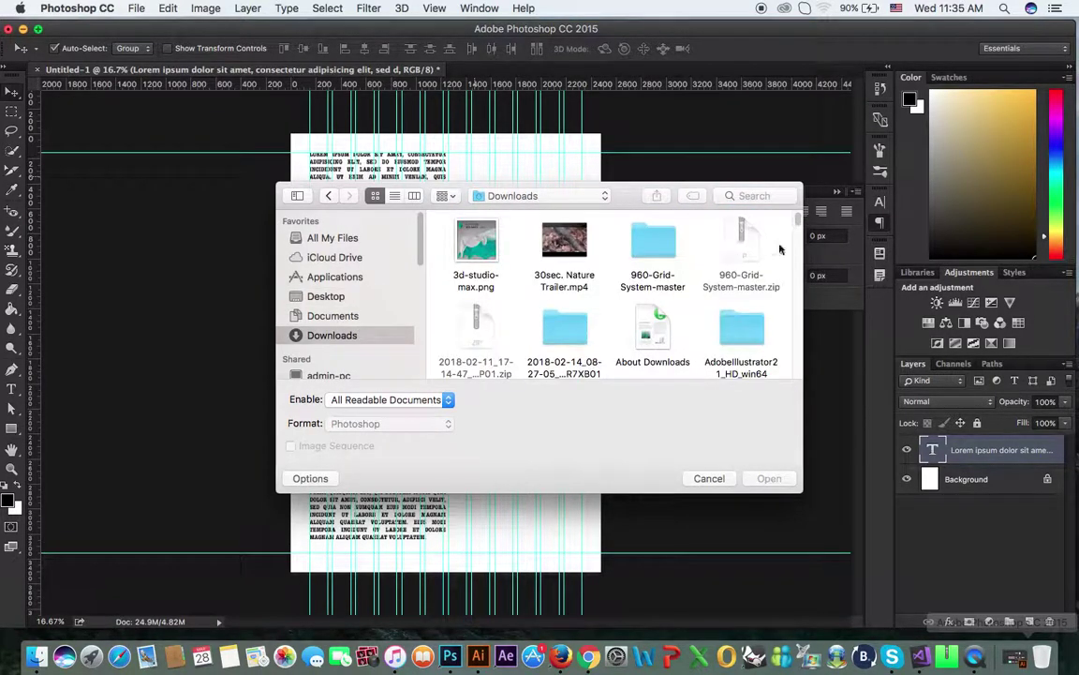
{"action": "left_click_drag", "start_coordinate": [797, 225], "coordinate": [795, 385]}
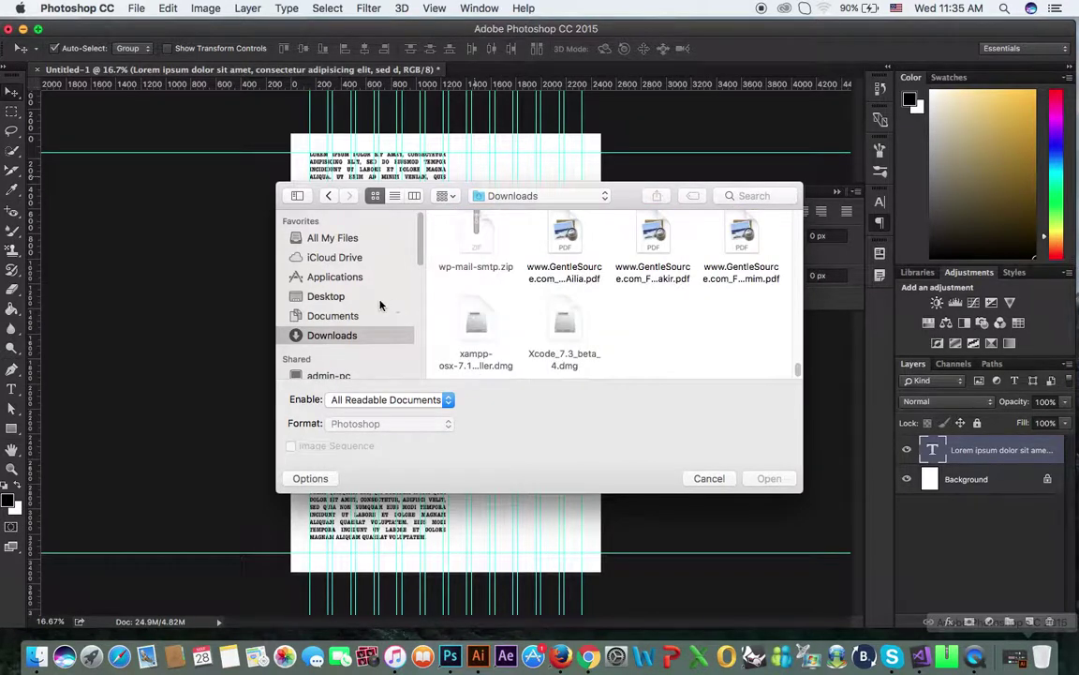
{"action": "left_click", "coordinate": [323, 296]}
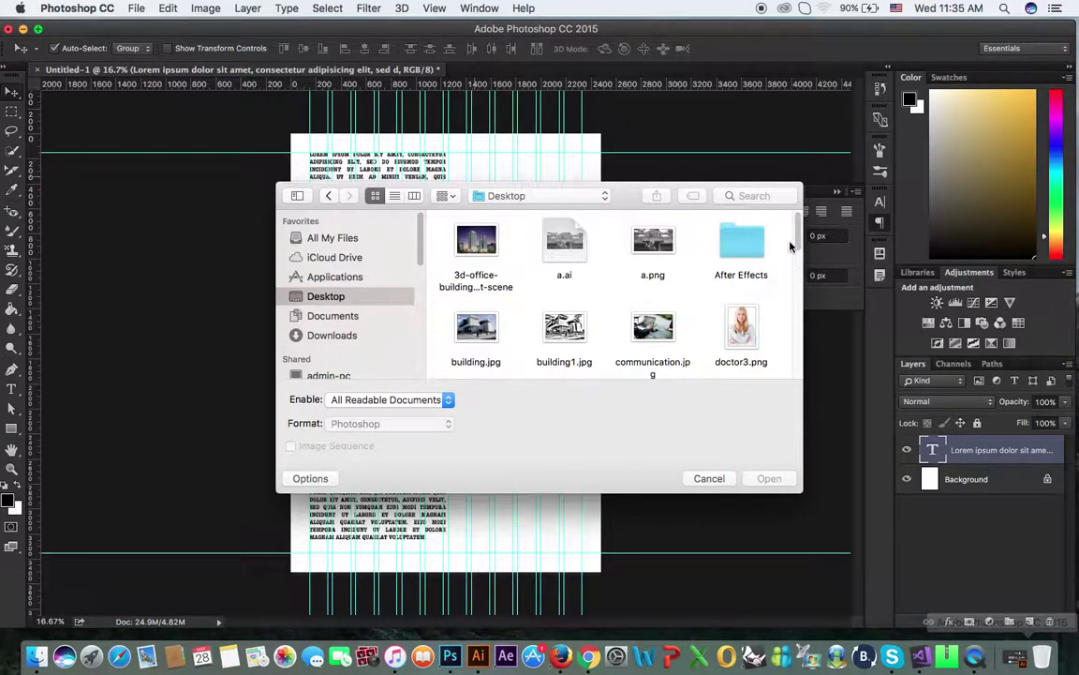
{"action": "left_click", "coordinate": [654, 333]}
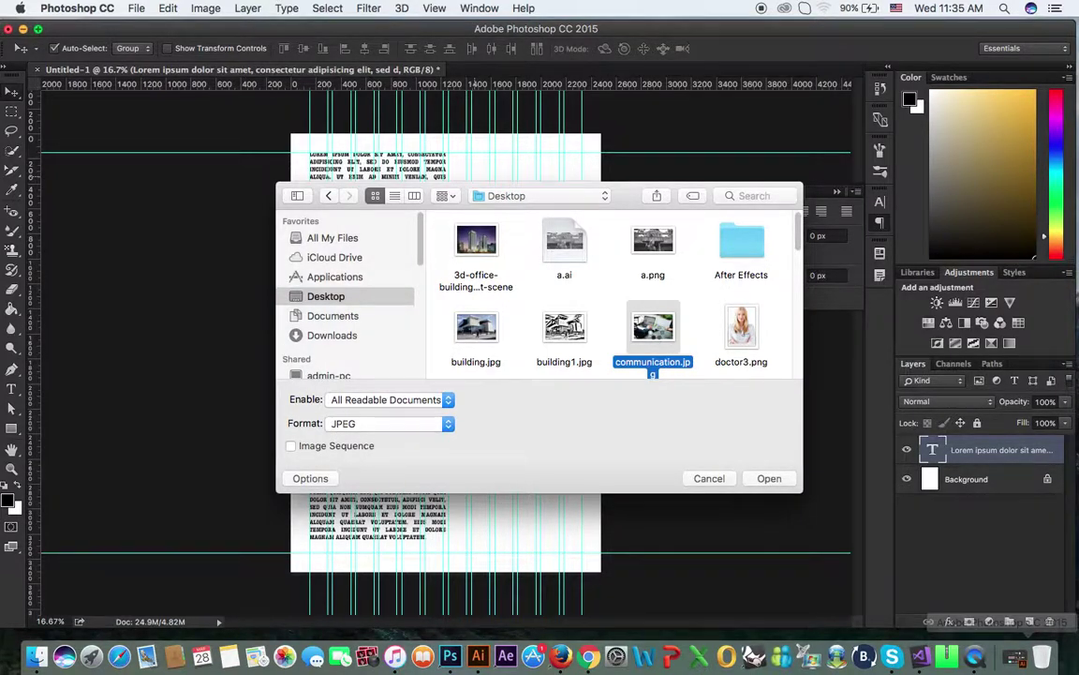
{"action": "key", "text": "Return"}
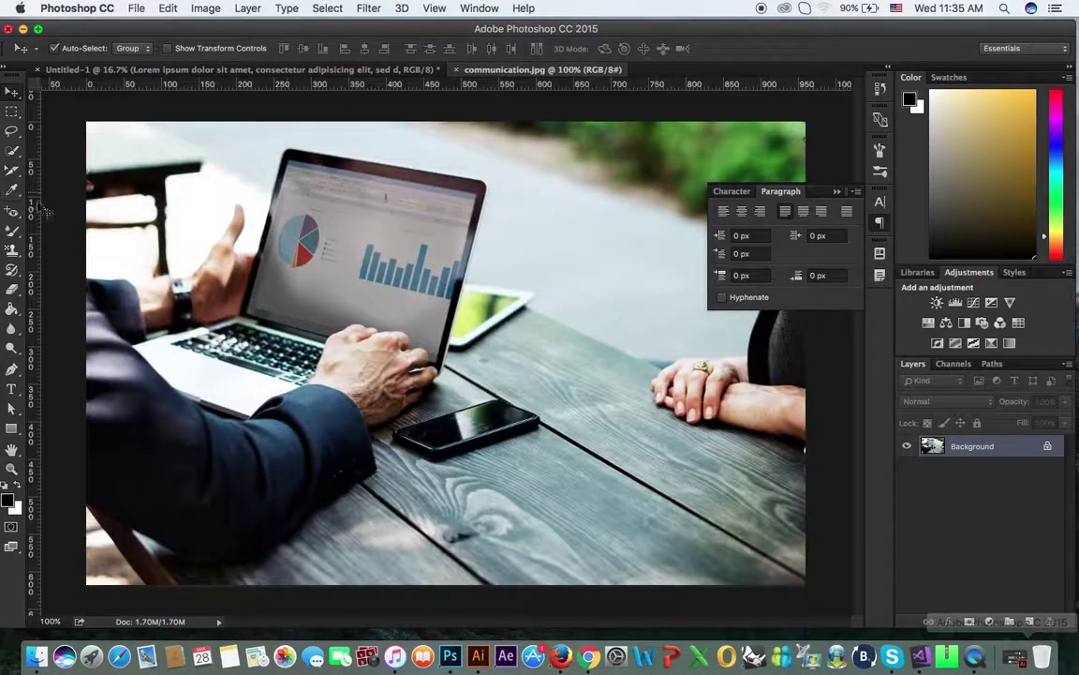
Marquee-select a full-height rectangle around the laptop, then return to Untitled-1
{"action": "left_click", "coordinate": [11, 110]}
{"action": "mouse_move", "coordinate": [84, 114]}
{"action": "left_mouse_down"}
{"action": "mouse_move", "coordinate": [123, 214]}
{"action": "mouse_move", "coordinate": [208, 305]}
{"action": "mouse_move", "coordinate": [356, 384]}
{"action": "mouse_move", "coordinate": [422, 496]}
{"action": "mouse_move", "coordinate": [463, 611]}
{"action": "mouse_move", "coordinate": [542, 623]}
{"action": "left_mouse_up"}
{"action": "left_click_drag", "start_coordinate": [128, 121], "coordinate": [487, 581]}
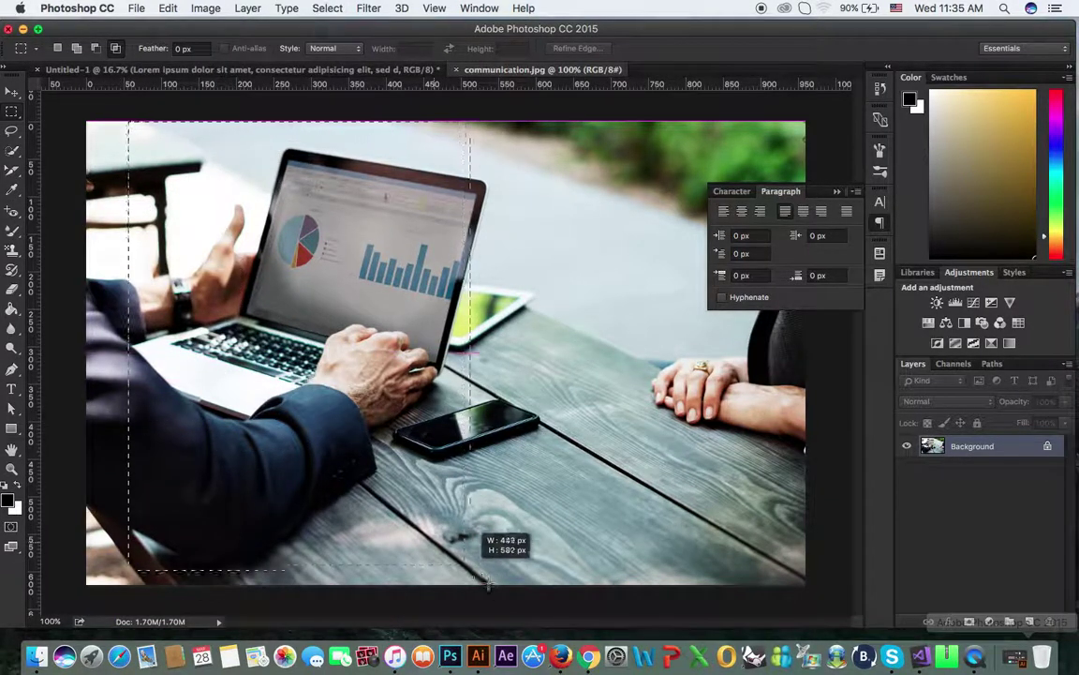
{"action": "left_click_drag", "start_coordinate": [486, 580], "coordinate": [556, 599]}
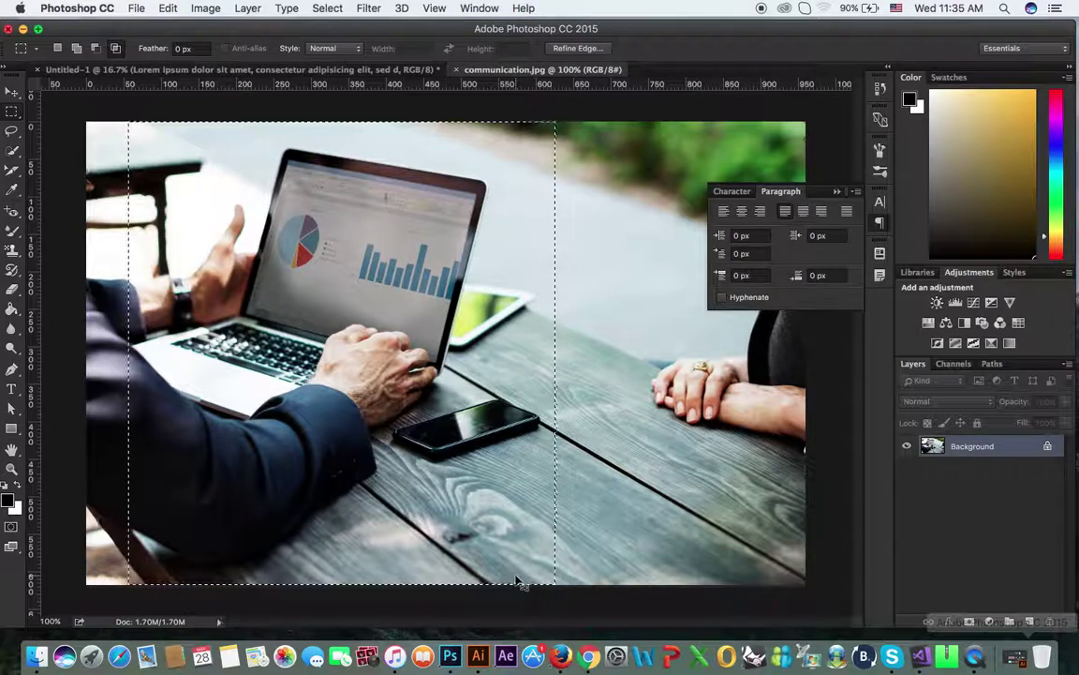
{"action": "left_click", "coordinate": [267, 69]}
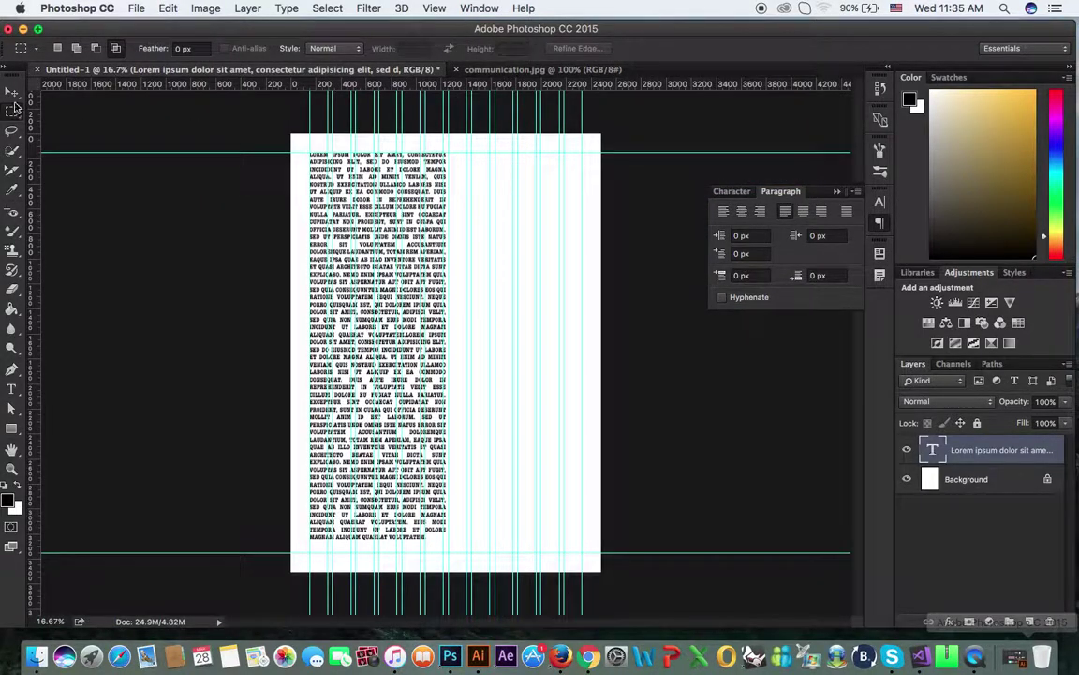
Narrow the text block to about 97% width, fit the page, then delete the text layer
{"action": "left_click", "coordinate": [57, 48]}
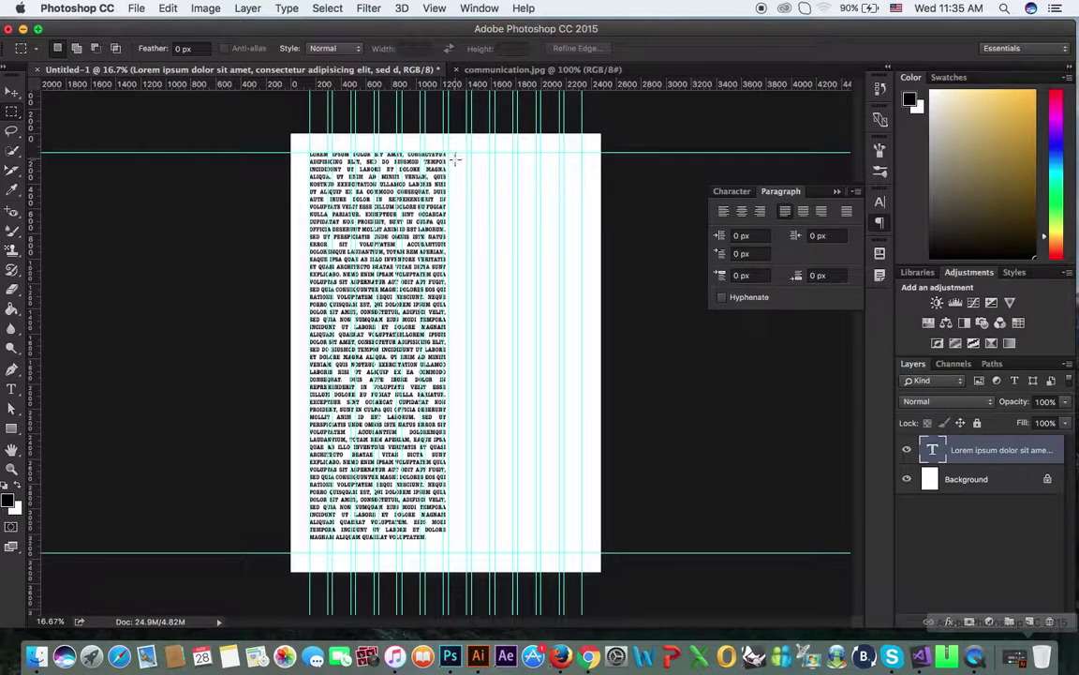
{"action": "key", "text": "v"}
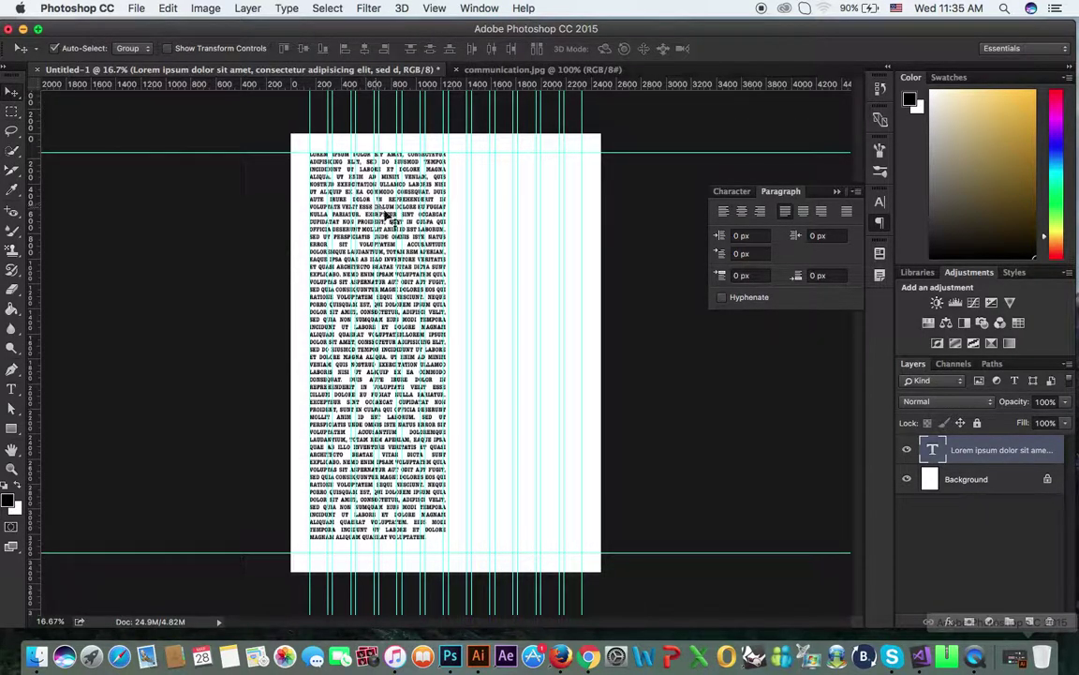
{"action": "key", "text": "super+plus"}
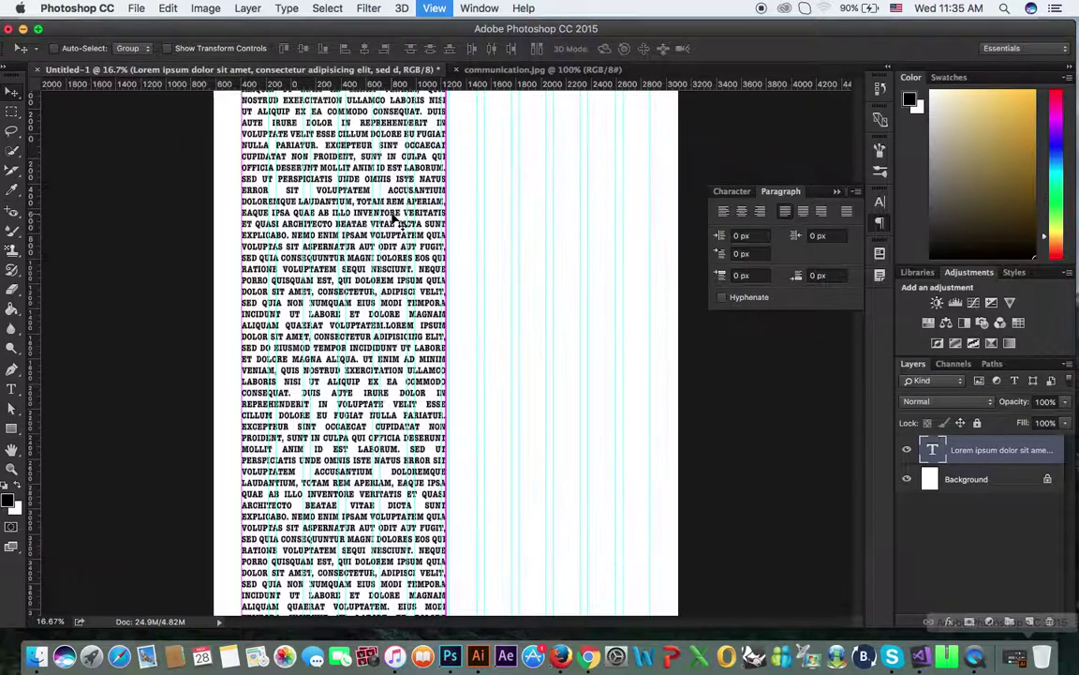
{"action": "key", "text": "super+plus"}
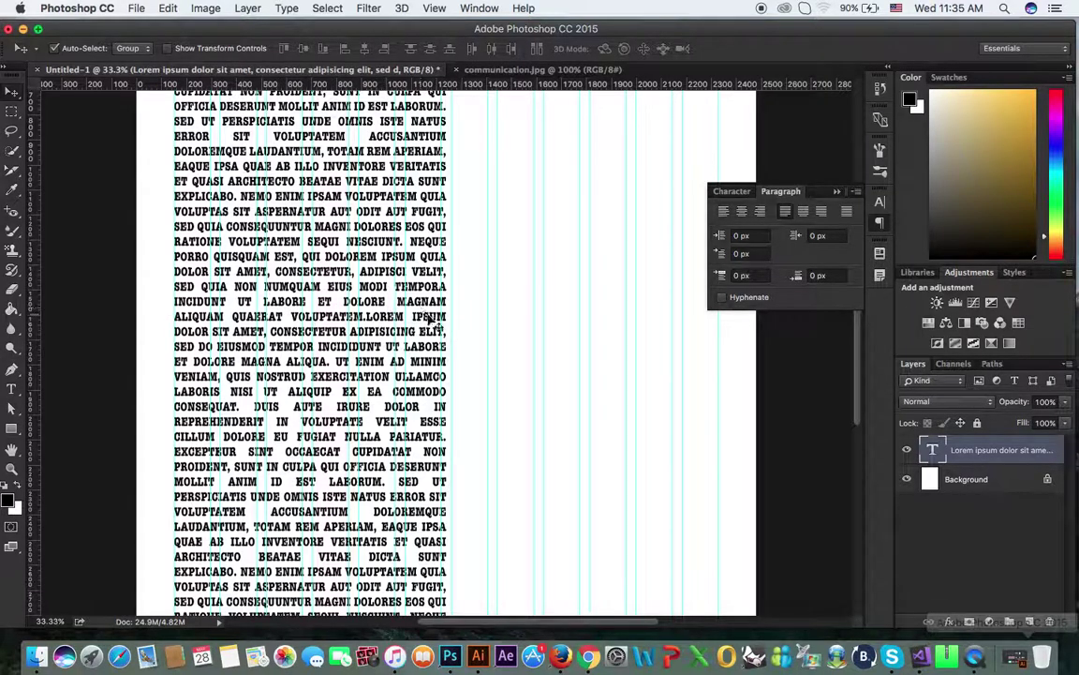
{"action": "key", "text": "super+t"}
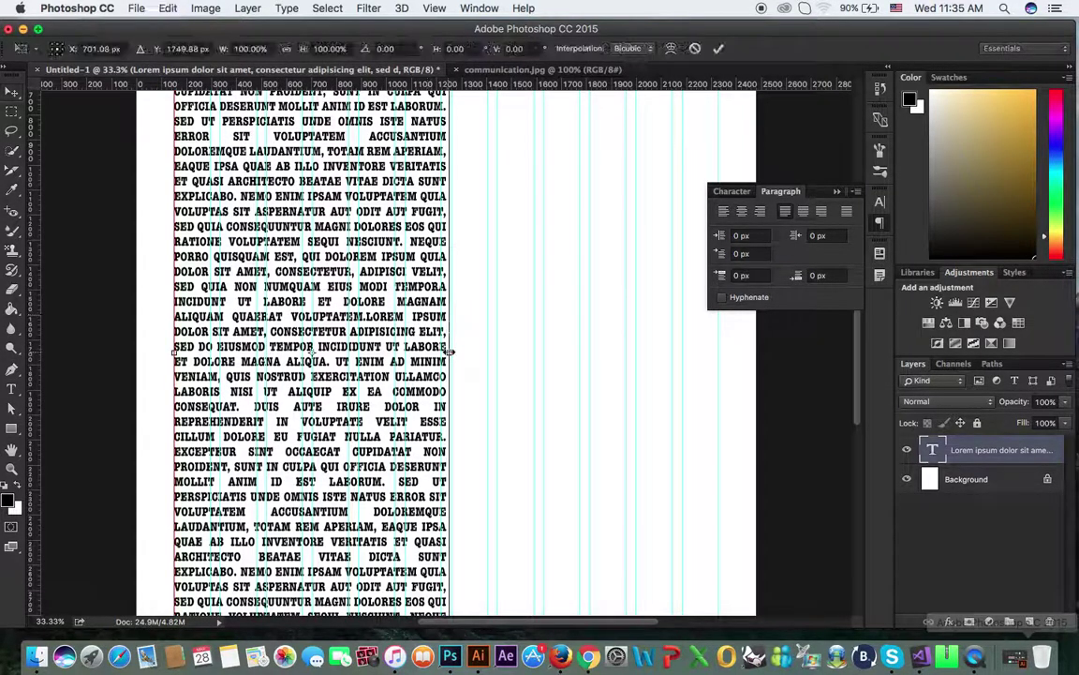
{"action": "left_click_drag", "start_coordinate": [449, 352], "coordinate": [440, 353]}
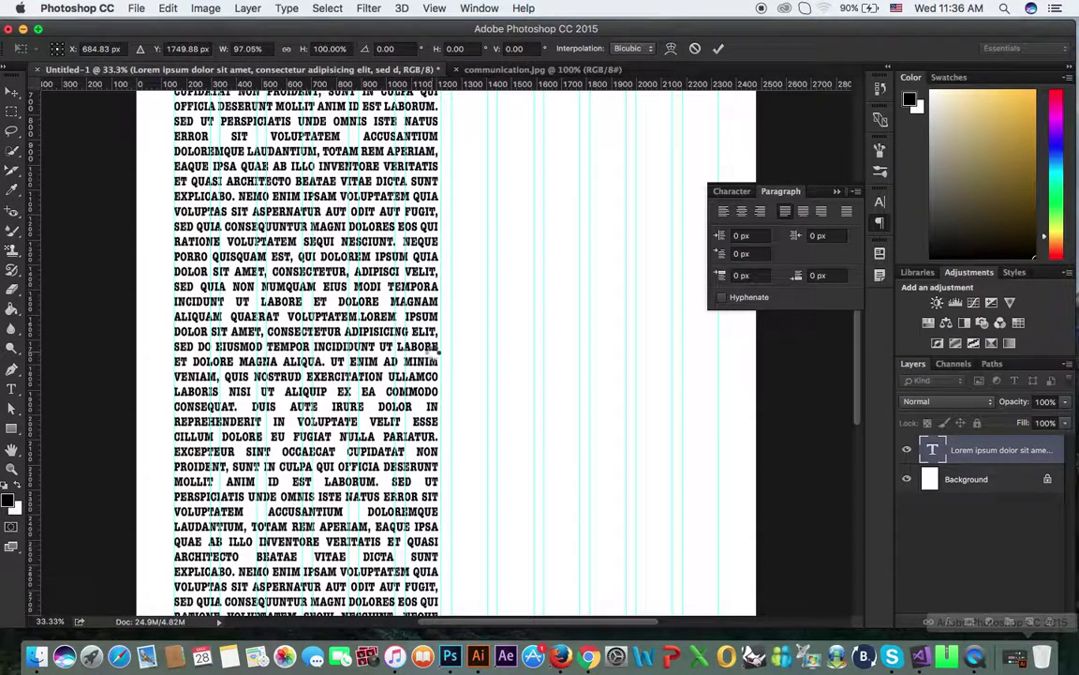
{"action": "key", "text": "Return"}
{"action": "key", "text": "super+0"}
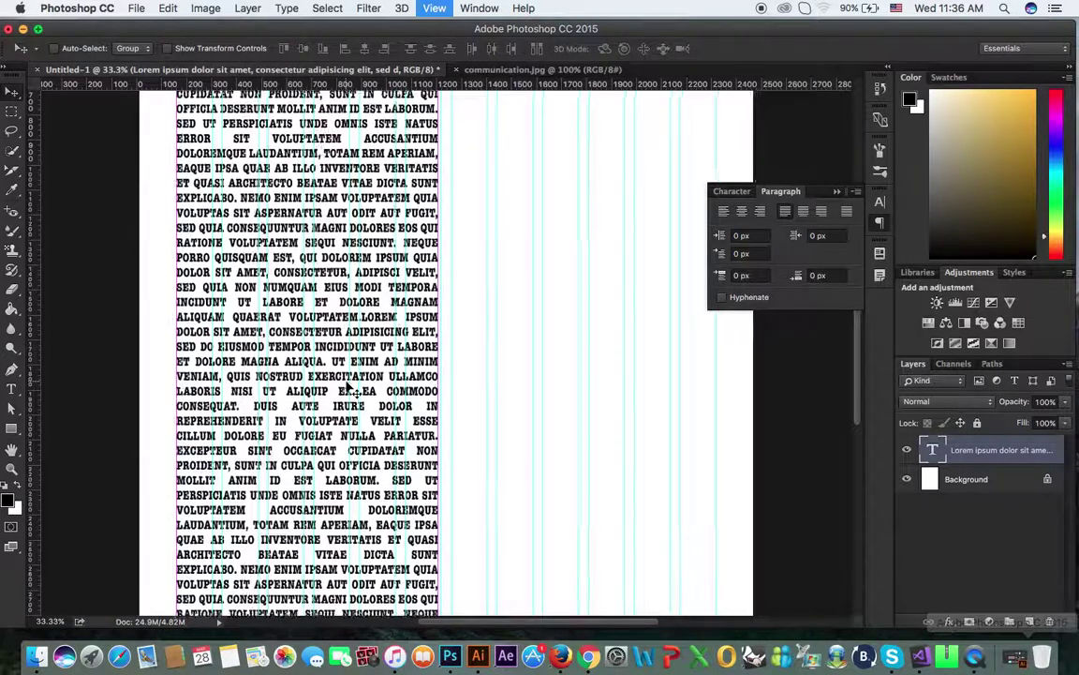
{"action": "key", "text": "Delete"}
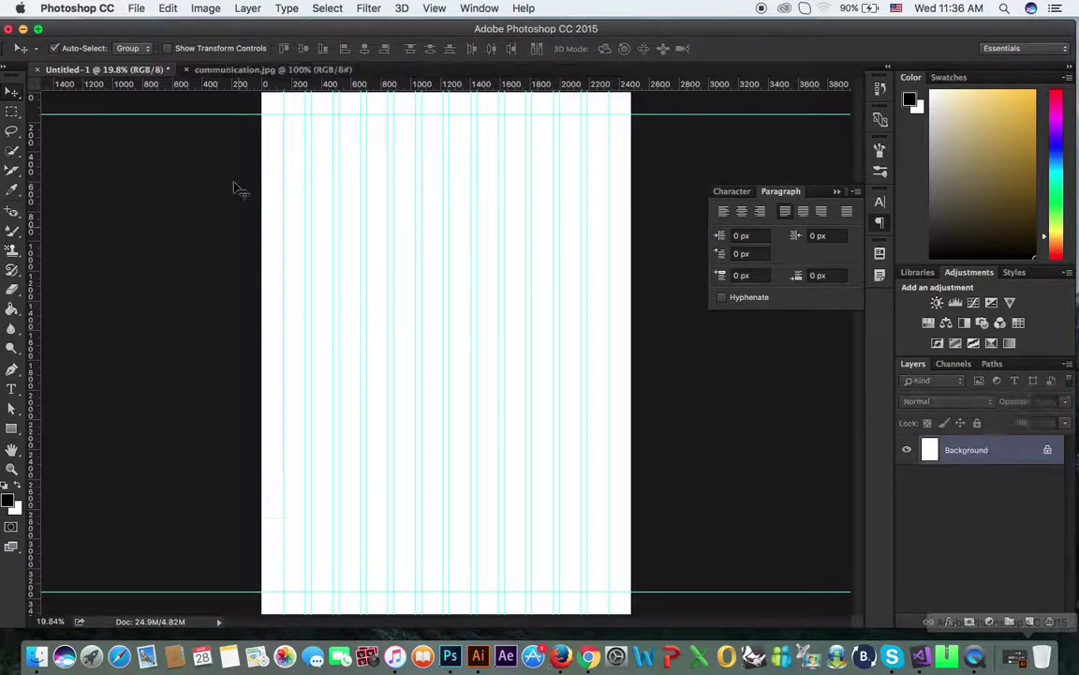
Drag a new paragraph text box down the left column between guides and clear its placeholder
{"action": "left_click", "coordinate": [11, 387]}
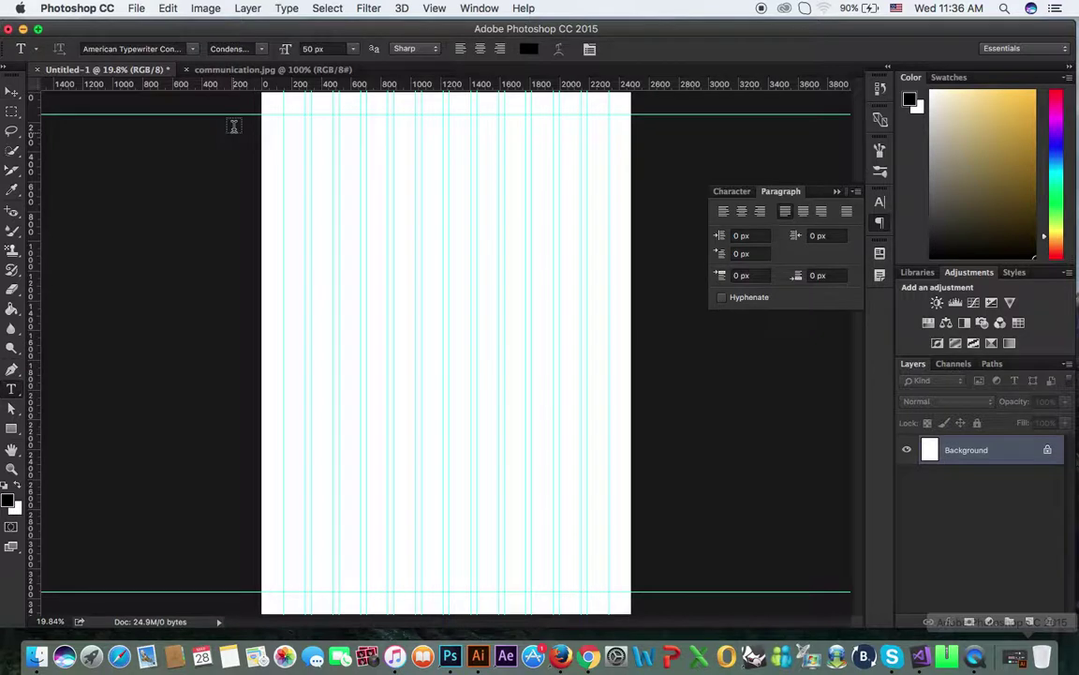
{"action": "left_click_drag", "start_coordinate": [284, 113], "coordinate": [356, 199]}
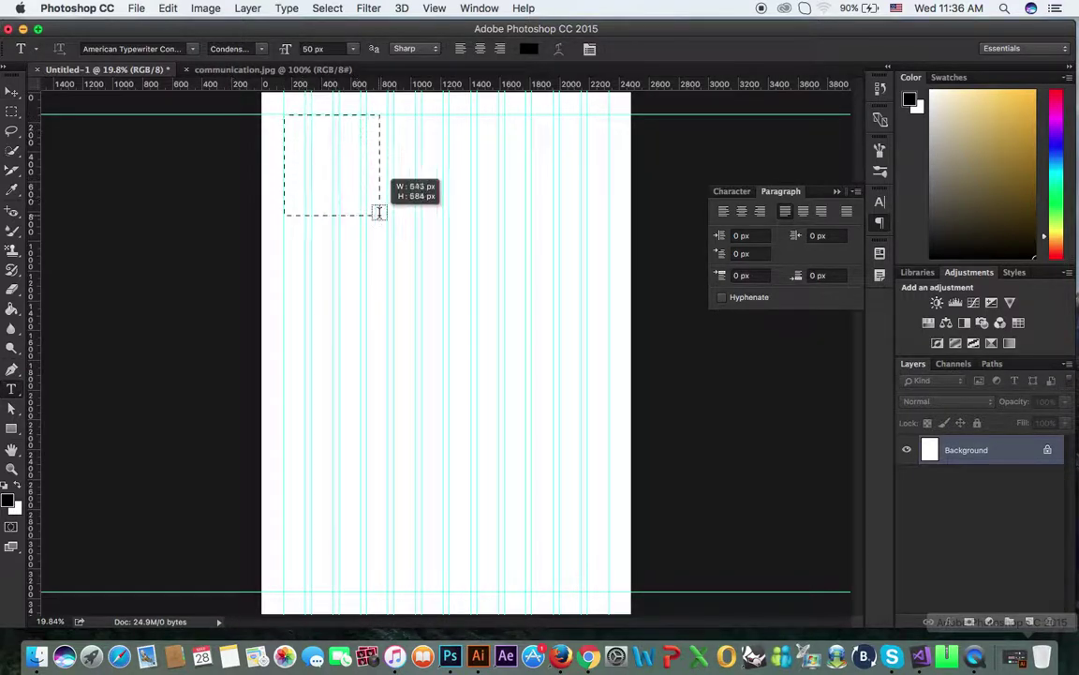
{"action": "mouse_move", "coordinate": [356, 199]}
{"action": "left_mouse_down"}
{"action": "mouse_move", "coordinate": [437, 262]}
{"action": "mouse_move", "coordinate": [422, 553]}
{"action": "mouse_move", "coordinate": [437, 585]}
{"action": "left_mouse_up"}
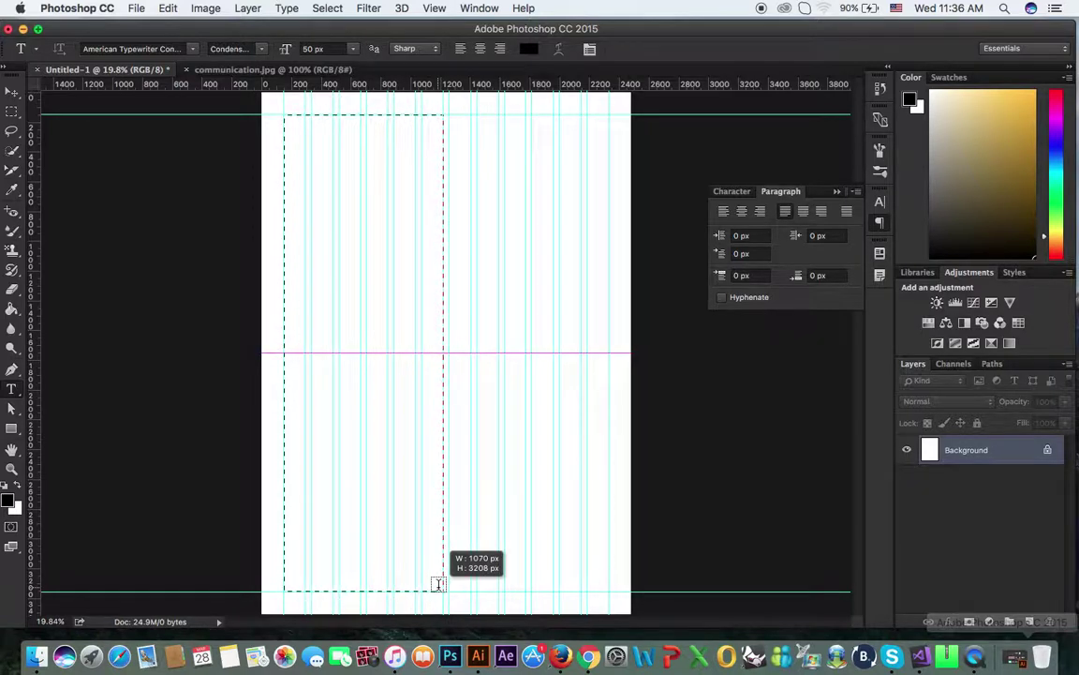
{"action": "left_click_drag", "start_coordinate": [438, 584], "coordinate": [437, 584]}
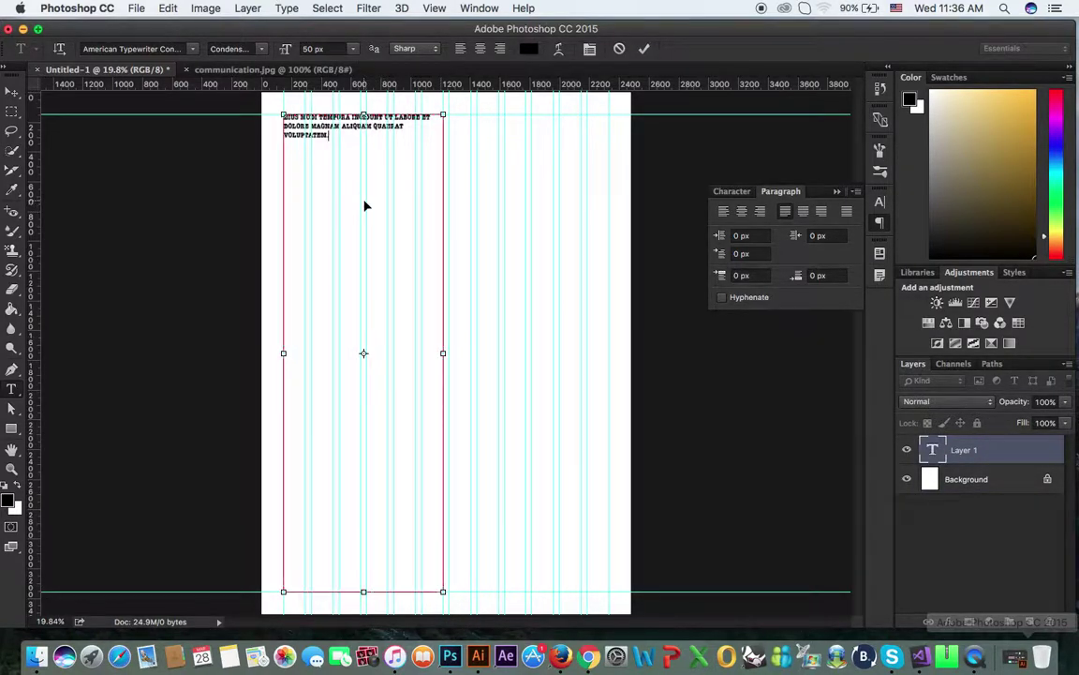
{"action": "key", "text": "super+a"}
{"action": "key", "text": "BackSpace"}
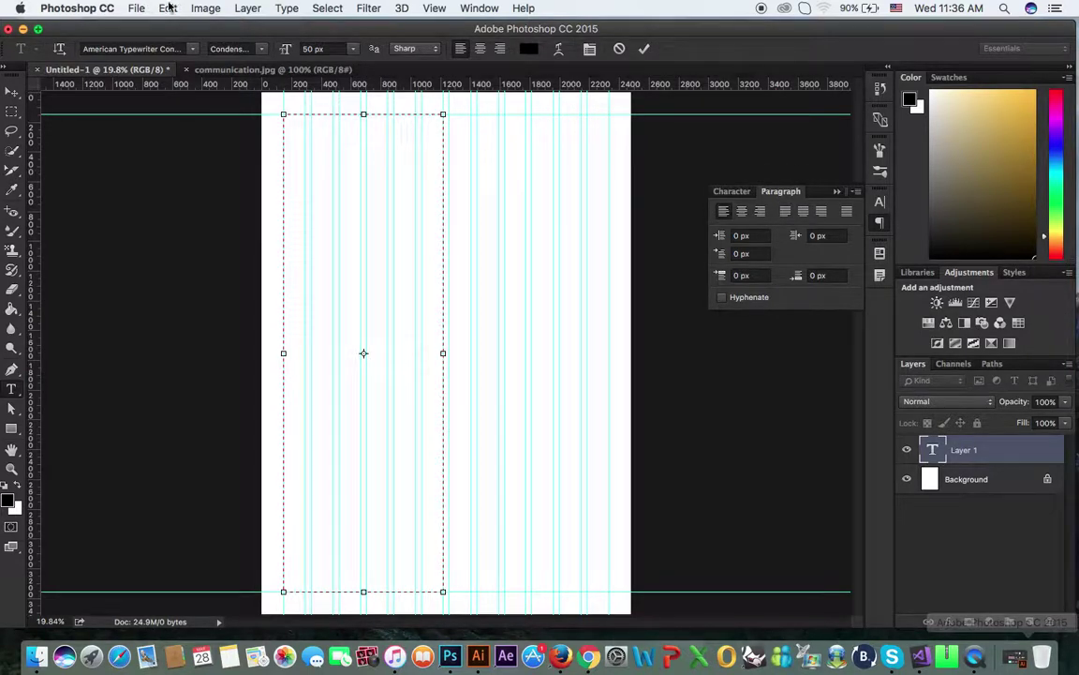
{"action": "left_click", "coordinate": [284, 9]}
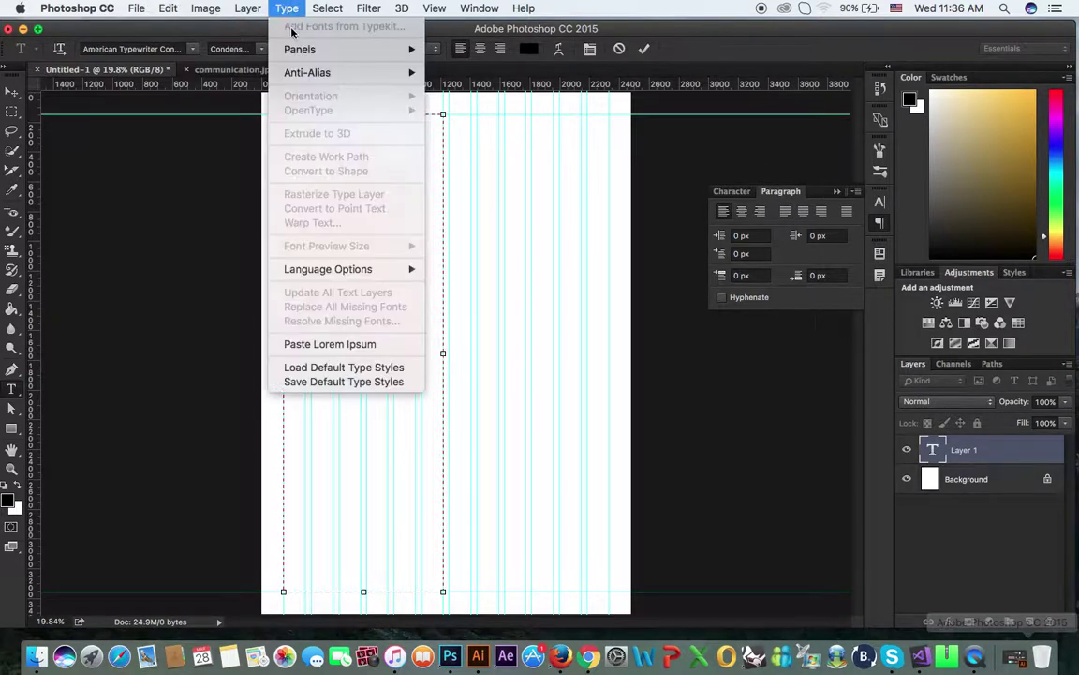
Fill the left text box to the bottom with pasted Lorem Ipsum placeholder text
{"action": "left_click", "coordinate": [317, 347]}
{"action": "key", "text": "super+a"}
{"action": "key", "text": "super+c"}
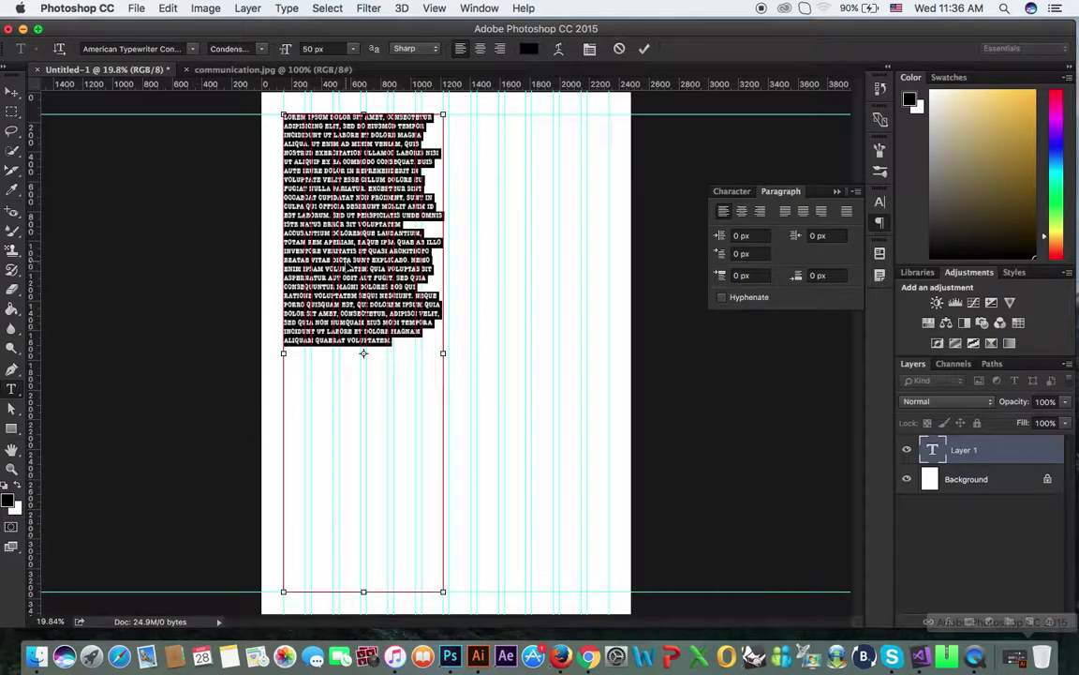
{"action": "left_click", "coordinate": [394, 342]}
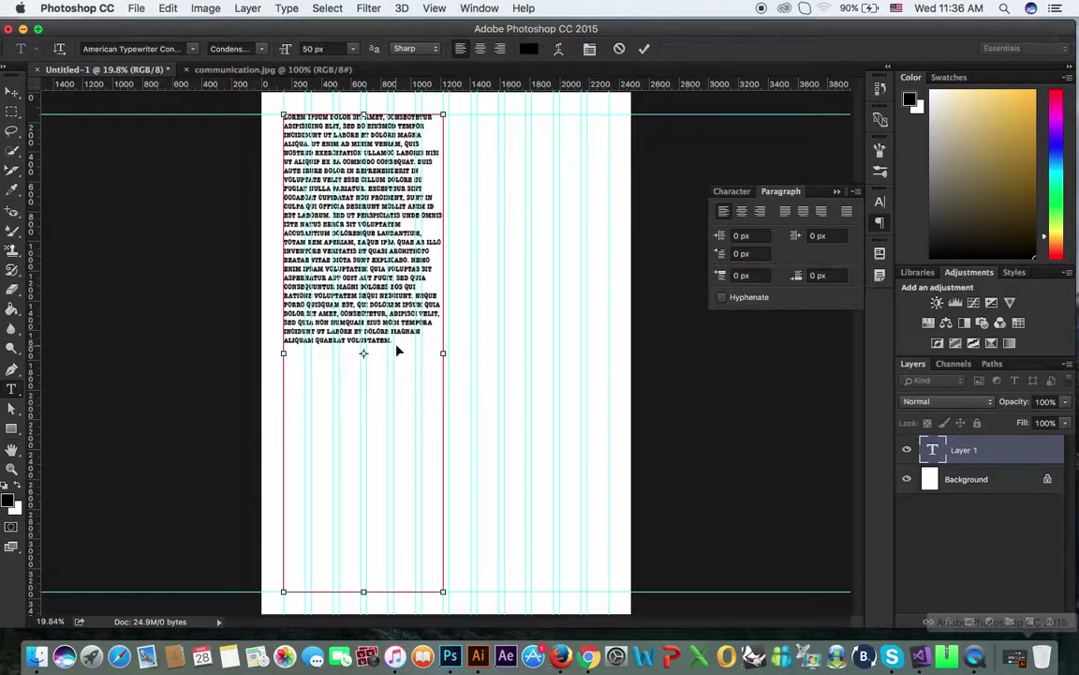
{"action": "key", "text": "super+v"}
{"action": "left_click_drag", "start_coordinate": [426, 566], "coordinate": [380, 549]}
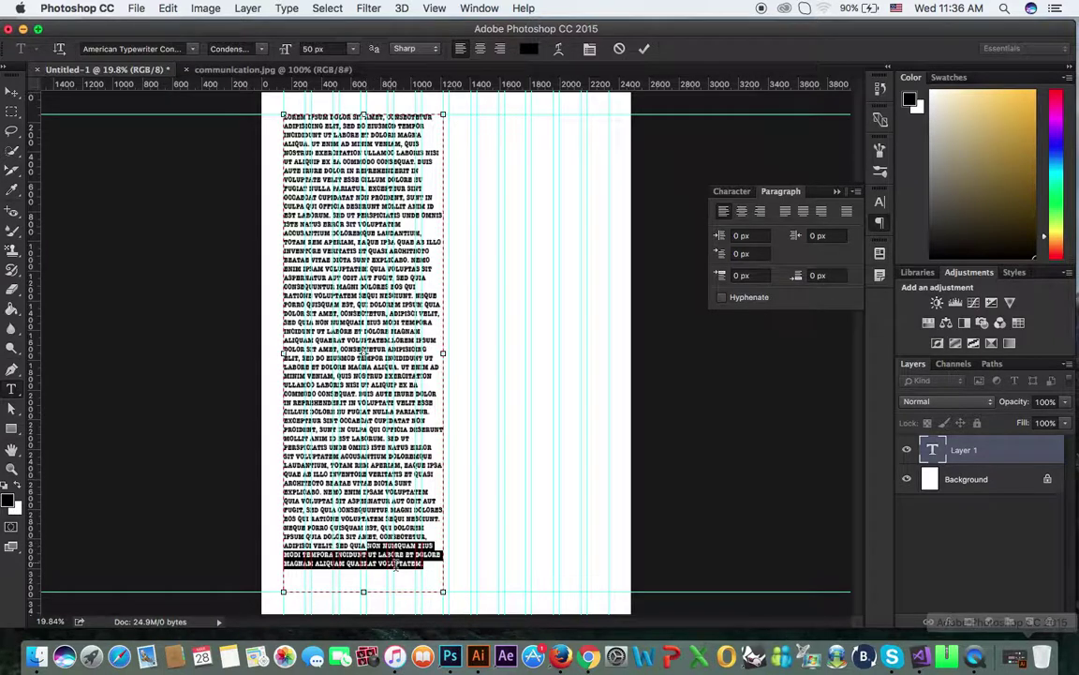
{"action": "key", "text": "super+c"}
{"action": "left_click", "coordinate": [429, 566]}
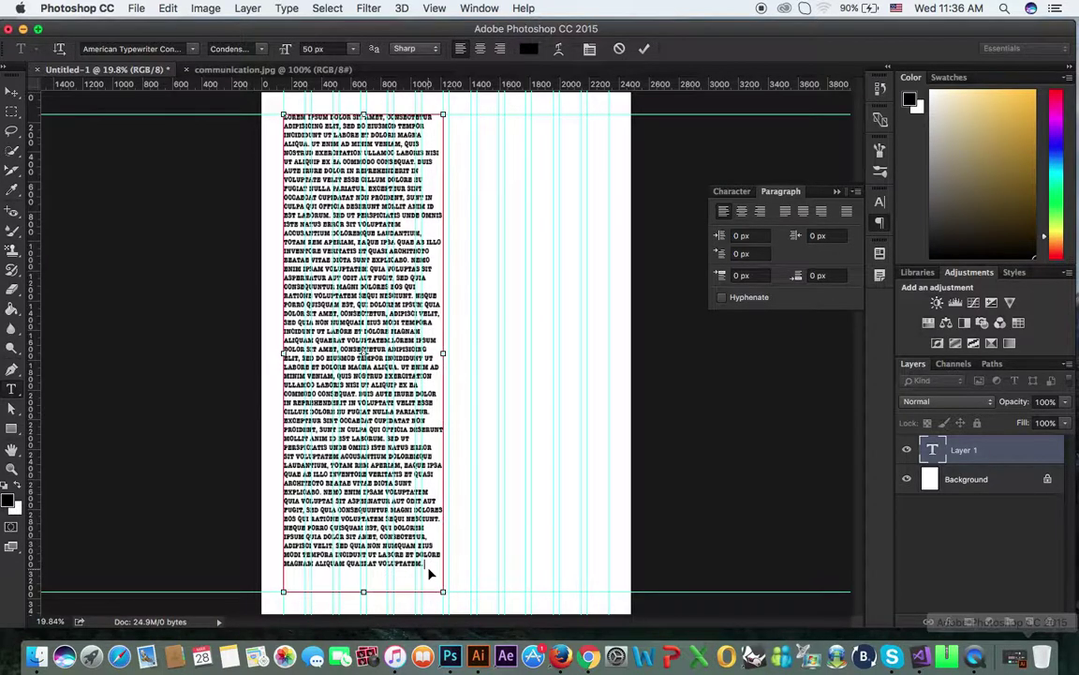
{"action": "key", "text": "super+v"}
Justify all the left-column text, commit the layer and zoom in to check it
{"action": "key", "text": "super+a"}
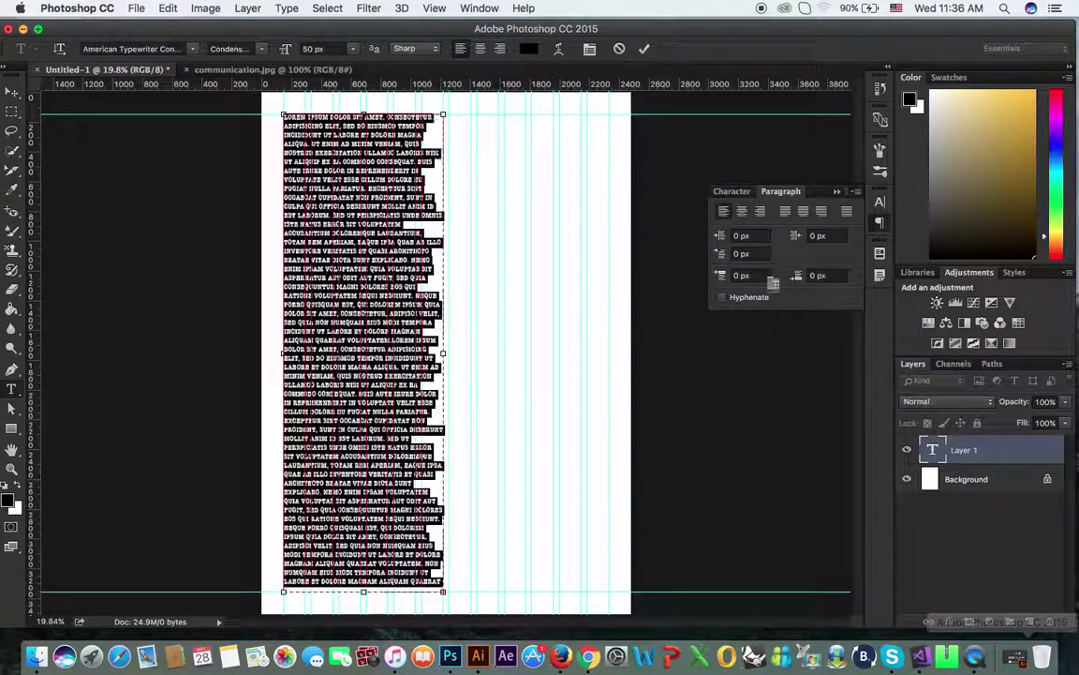
{"action": "left_click", "coordinate": [787, 214]}
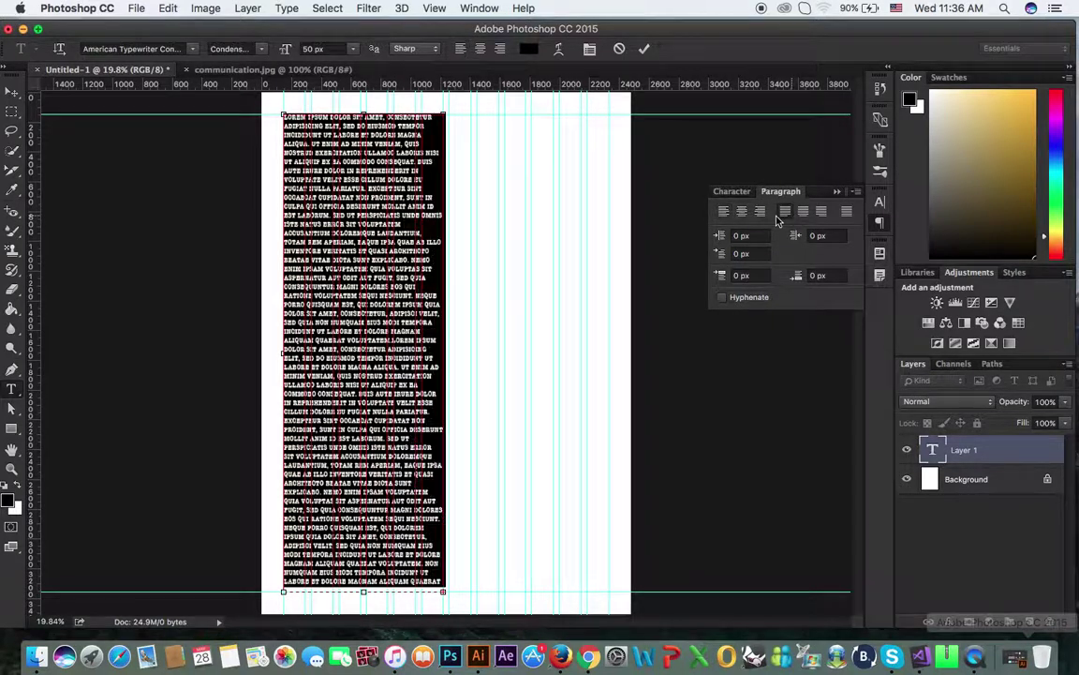
{"action": "left_click", "coordinate": [12, 91]}
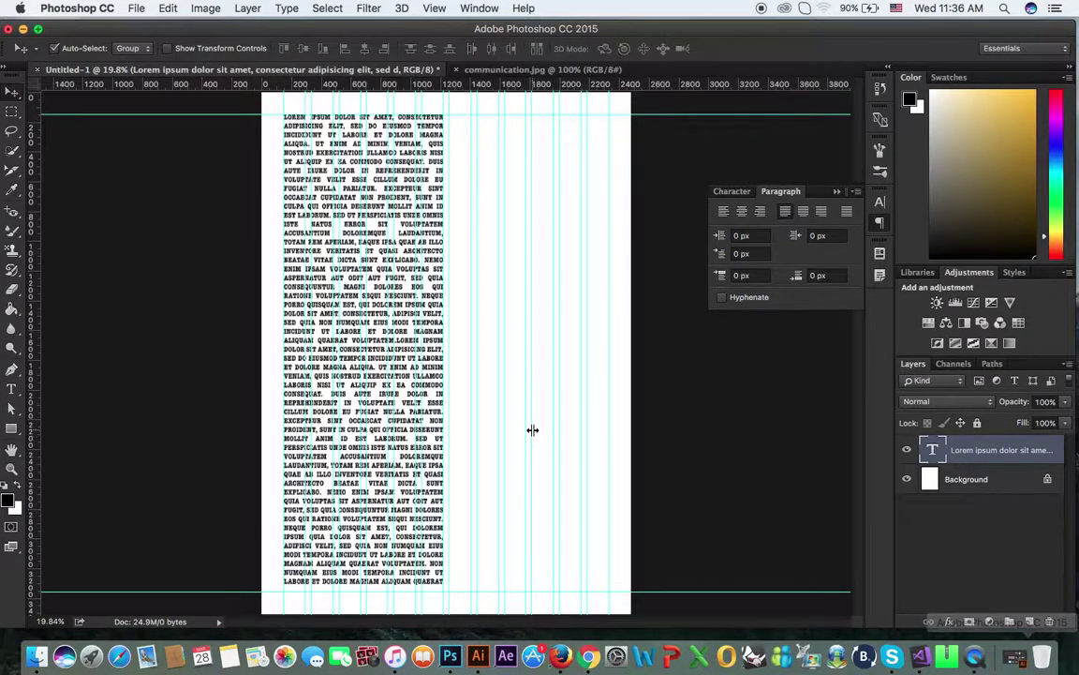
{"action": "key", "text": "super+plus"}
{"action": "key", "text": "super+plus"}
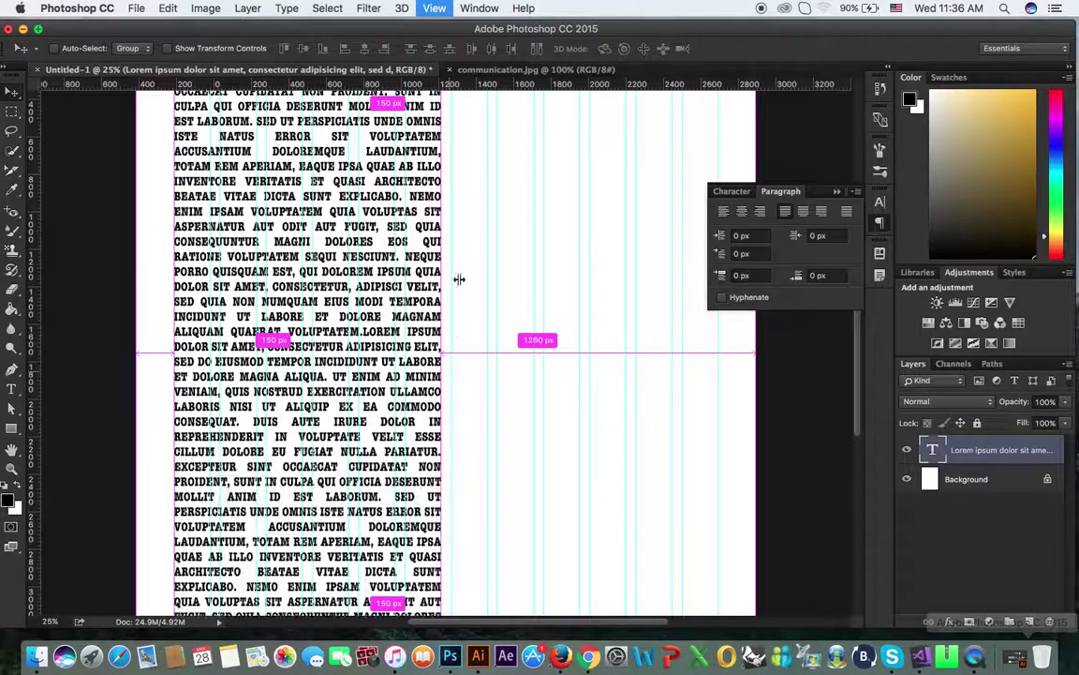
Mark a rectangular selection on the Background layer for the photo at top right
{"action": "key", "text": "super+0"}
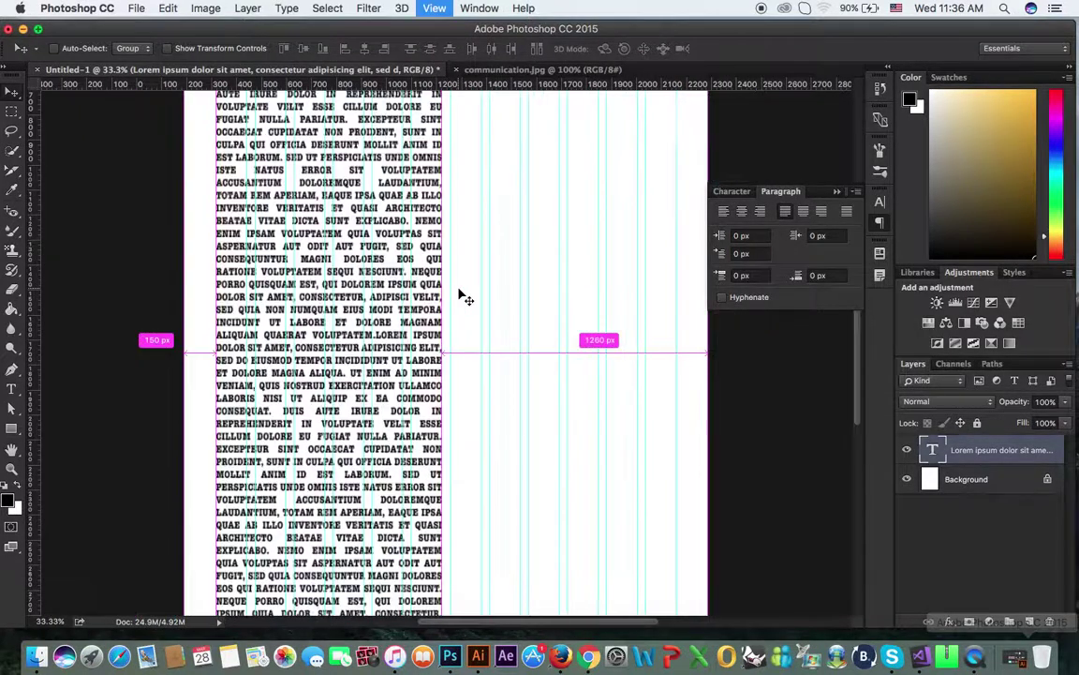
{"action": "key", "text": "super+minus"}
{"action": "left_click", "coordinate": [974, 479]}
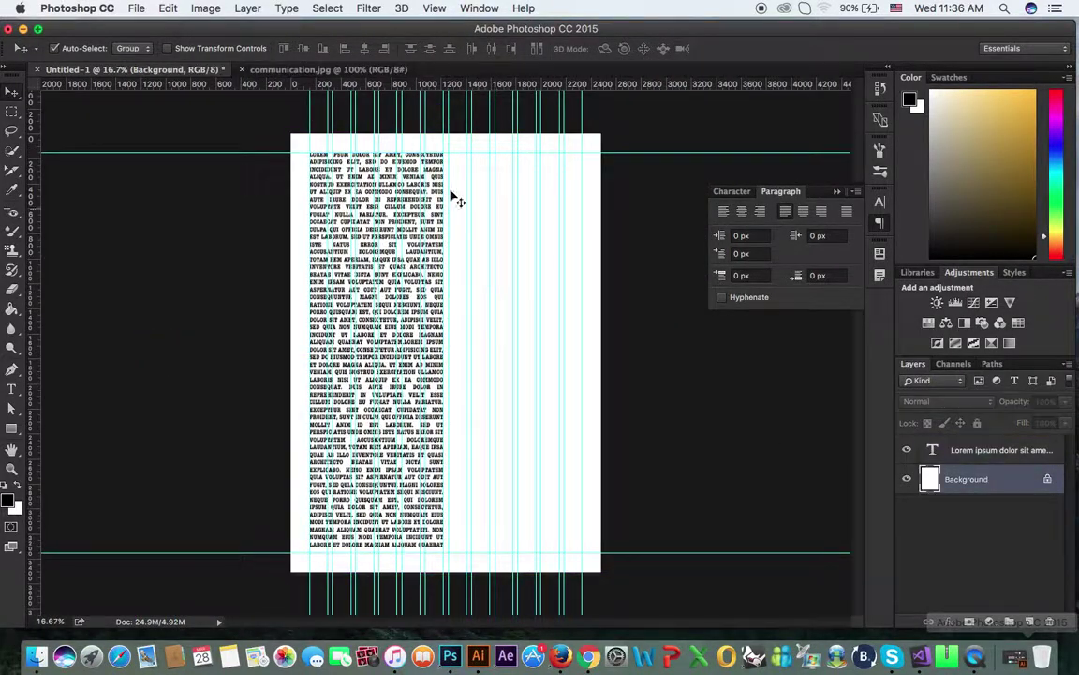
{"action": "left_click", "coordinate": [17, 110]}
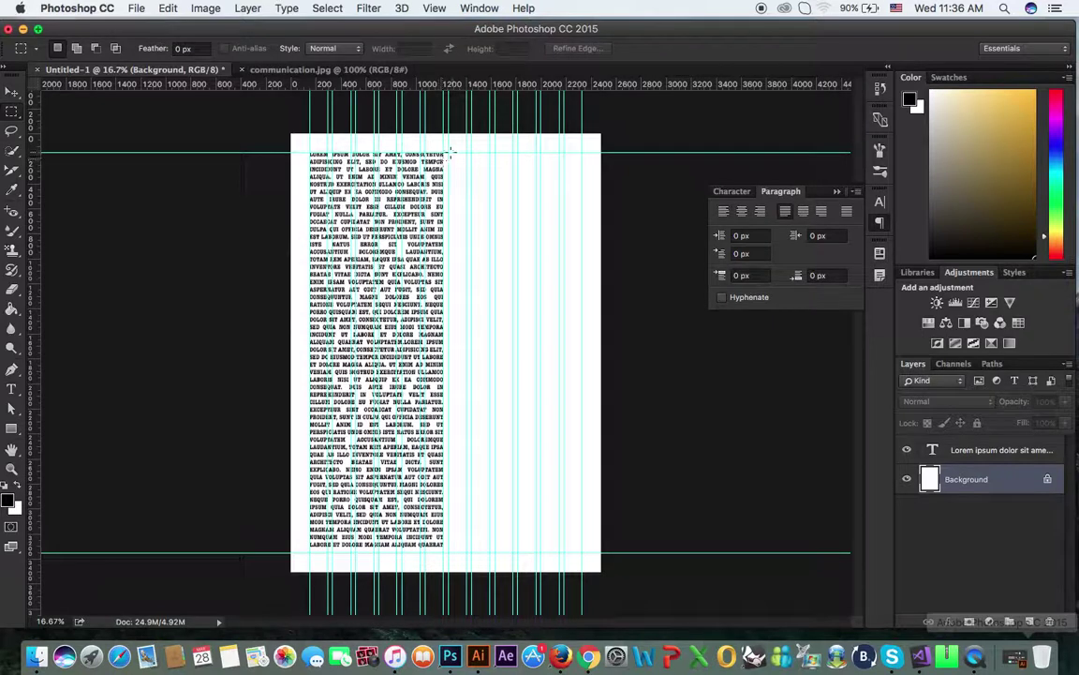
{"action": "mouse_move", "coordinate": [449, 152]}
{"action": "left_mouse_down"}
{"action": "mouse_move", "coordinate": [488, 214]}
{"action": "mouse_move", "coordinate": [563, 267]}
{"action": "mouse_move", "coordinate": [584, 330]}
{"action": "left_mouse_up"}
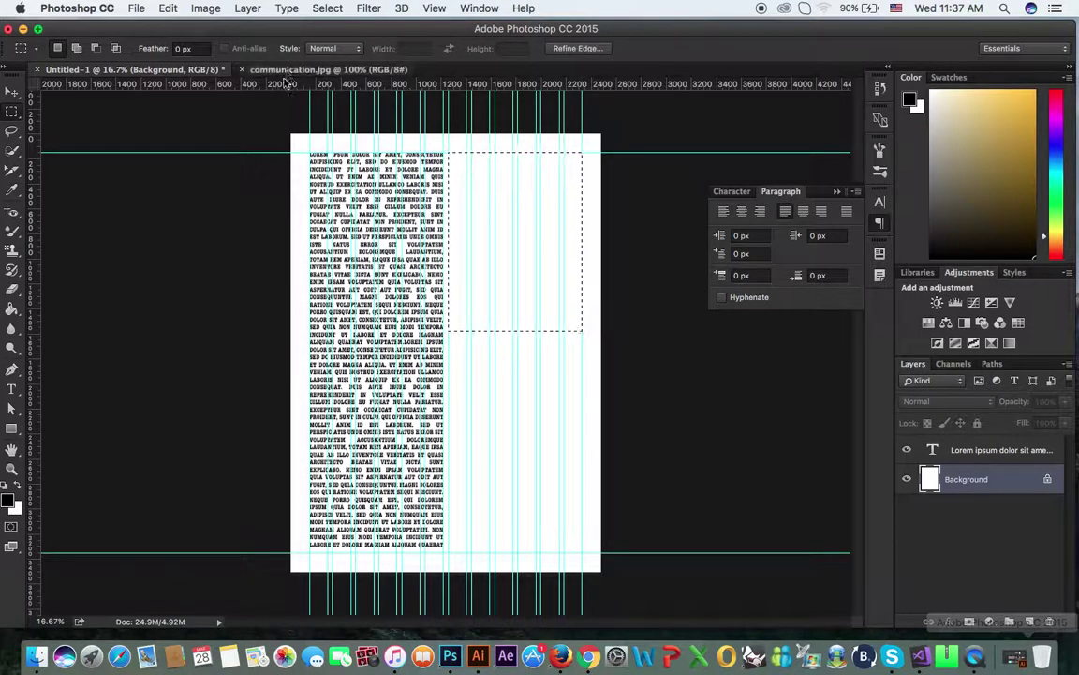
Copy the communication.jpg photo and return to the Untitled-1 layout
{"action": "key", "text": "ctrl+Tab"}
{"action": "key", "text": "super+c"}
{"action": "left_click", "coordinate": [120, 71]}
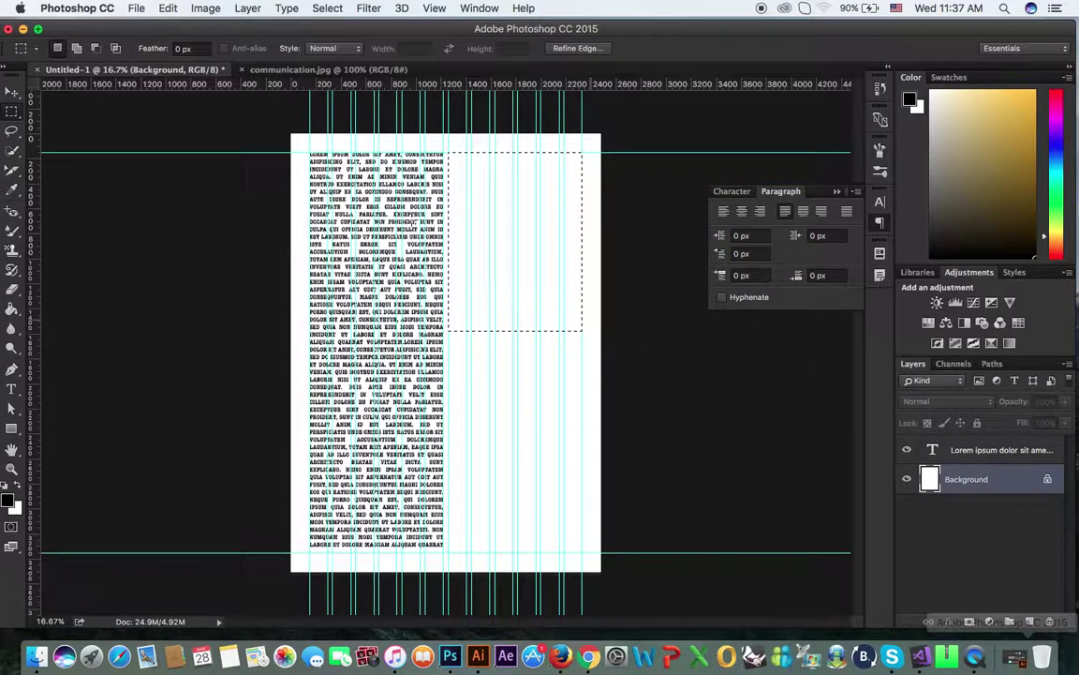
{"action": "left_click", "coordinate": [168, 8]}
{"action": "mouse_move", "coordinate": [199, 158]}
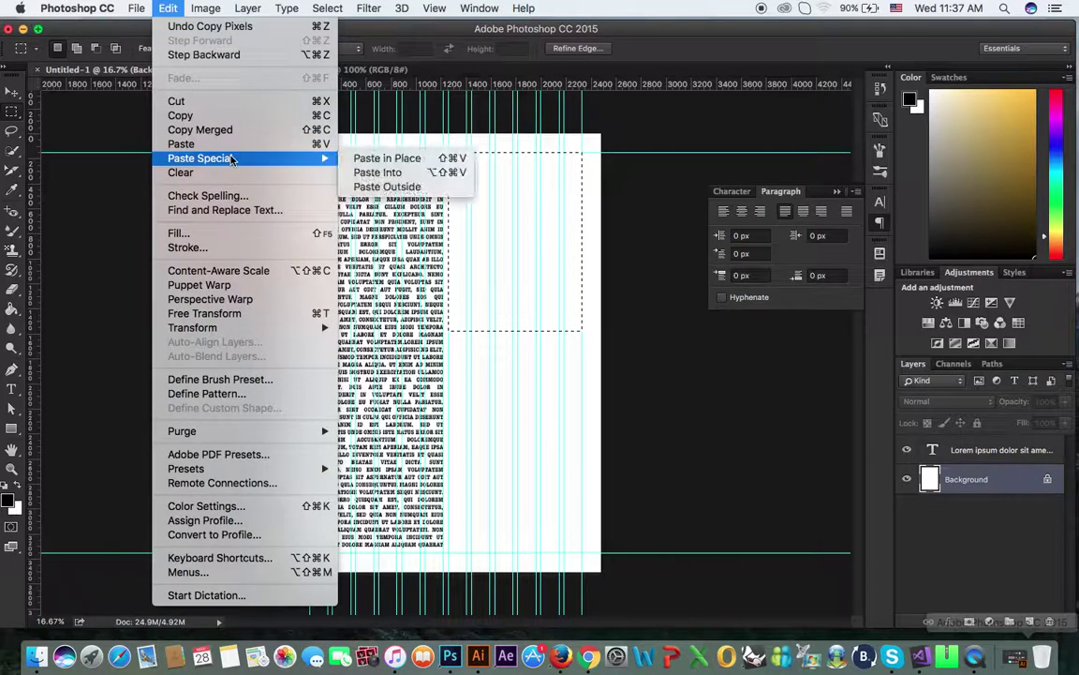
Paste the laptop photo into the top-right selection and enlarge it to fill the frame
{"action": "left_click", "coordinate": [403, 174]}
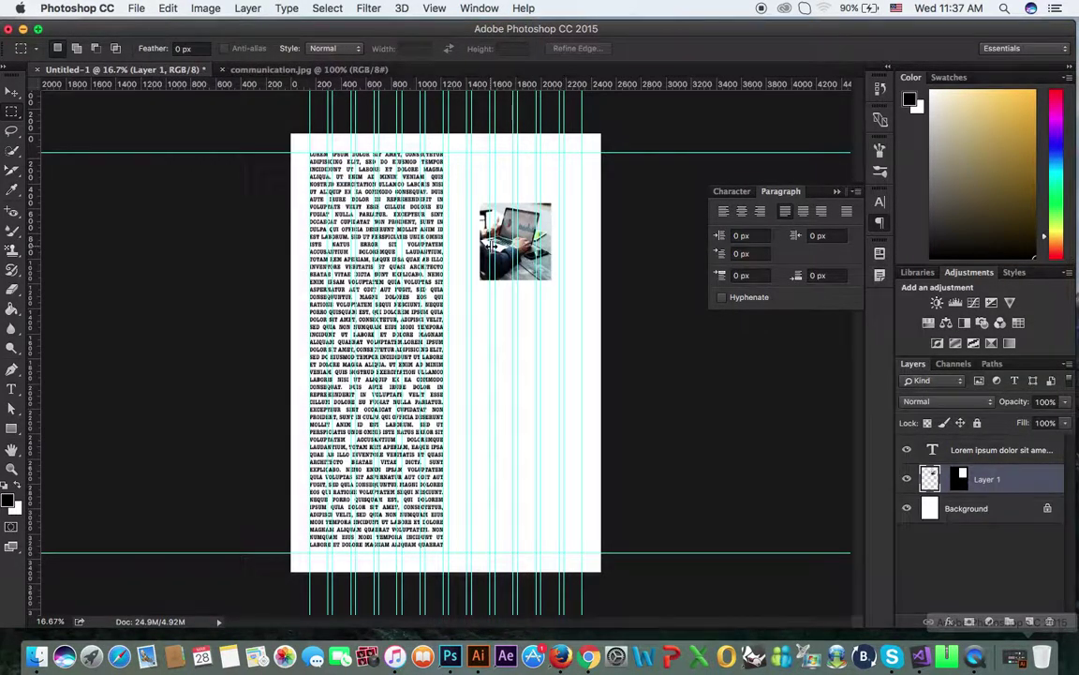
{"action": "key", "text": "ctrl+t"}
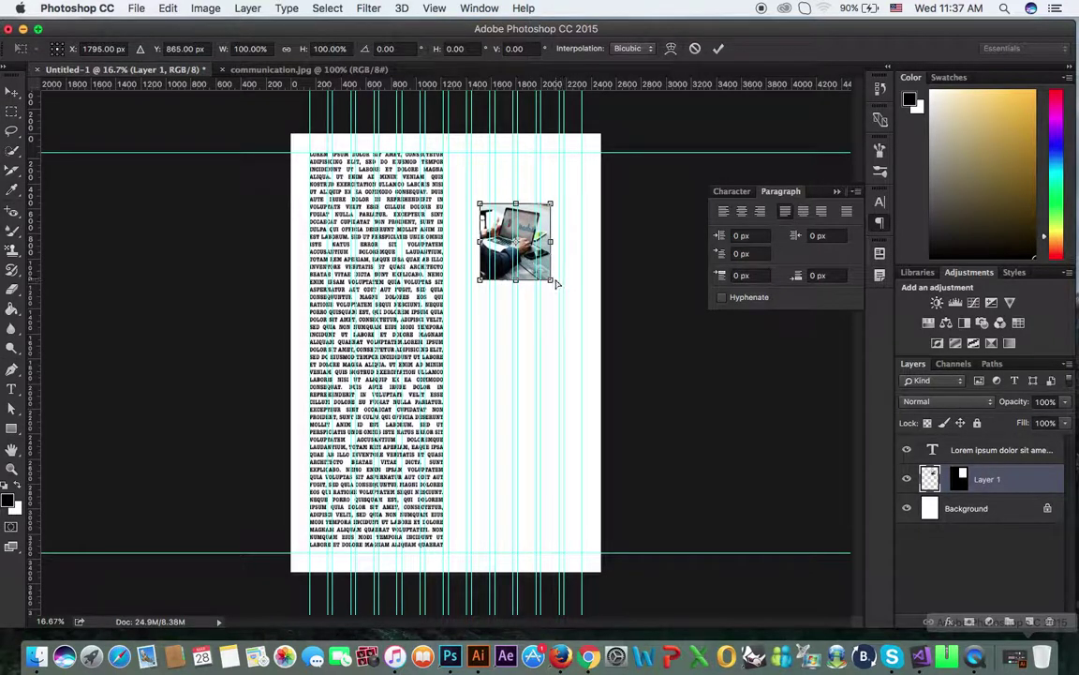
{"action": "mouse_move", "coordinate": [560, 293]}
{"action": "left_mouse_down"}
{"action": "mouse_move", "coordinate": [597, 345]}
{"action": "mouse_move", "coordinate": [594, 335]}
{"action": "left_mouse_up"}
{"action": "key", "text": "Return"}
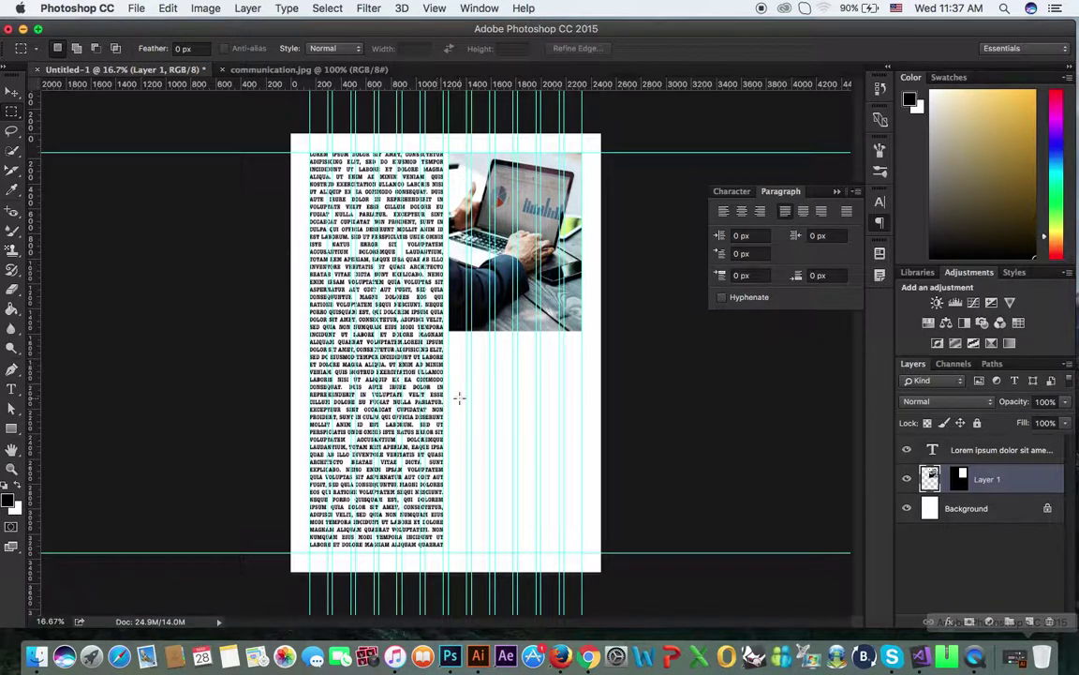
{"action": "left_click", "coordinate": [11, 389]}
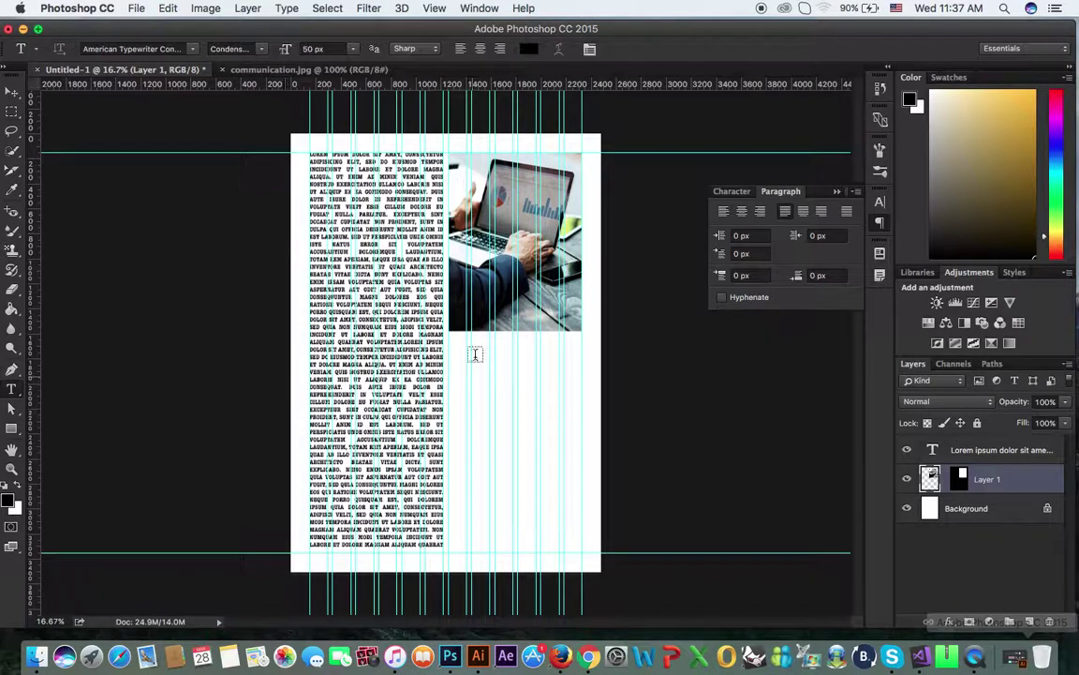
Add an ABOUT US text layer below the photo, discarding an empty first text box
{"action": "key", "text": "super+equal"}
{"action": "key", "text": "super+equal"}
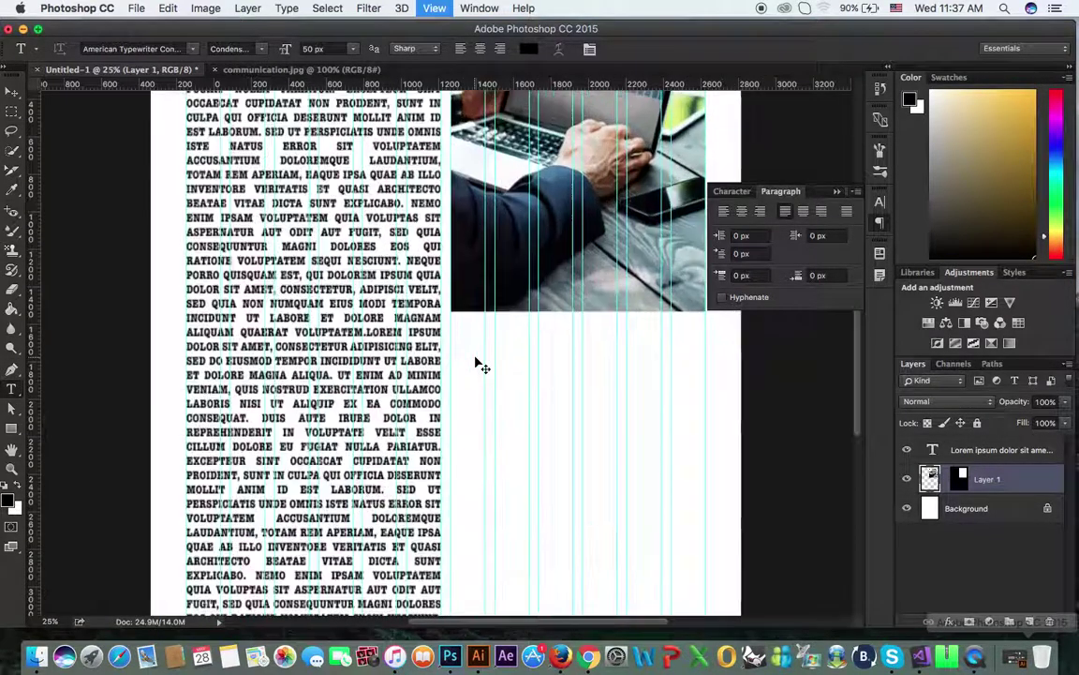
{"action": "scroll", "coordinate": [350, 329], "scroll_direction": "right", "scroll_amount": 5}
{"action": "scroll", "coordinate": [351, 329], "scroll_direction": "down", "scroll_amount": 3}
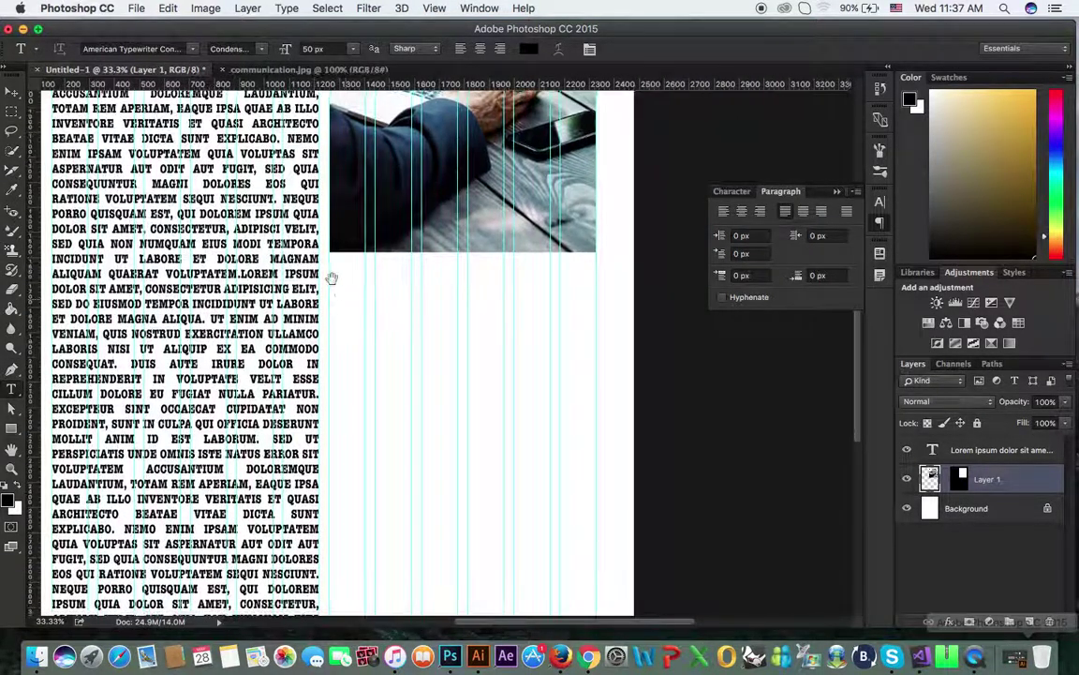
{"action": "mouse_move", "coordinate": [330, 278]}
{"action": "left_mouse_down"}
{"action": "mouse_move", "coordinate": [569, 338]}
{"action": "mouse_move", "coordinate": [592, 328]}
{"action": "left_mouse_up"}
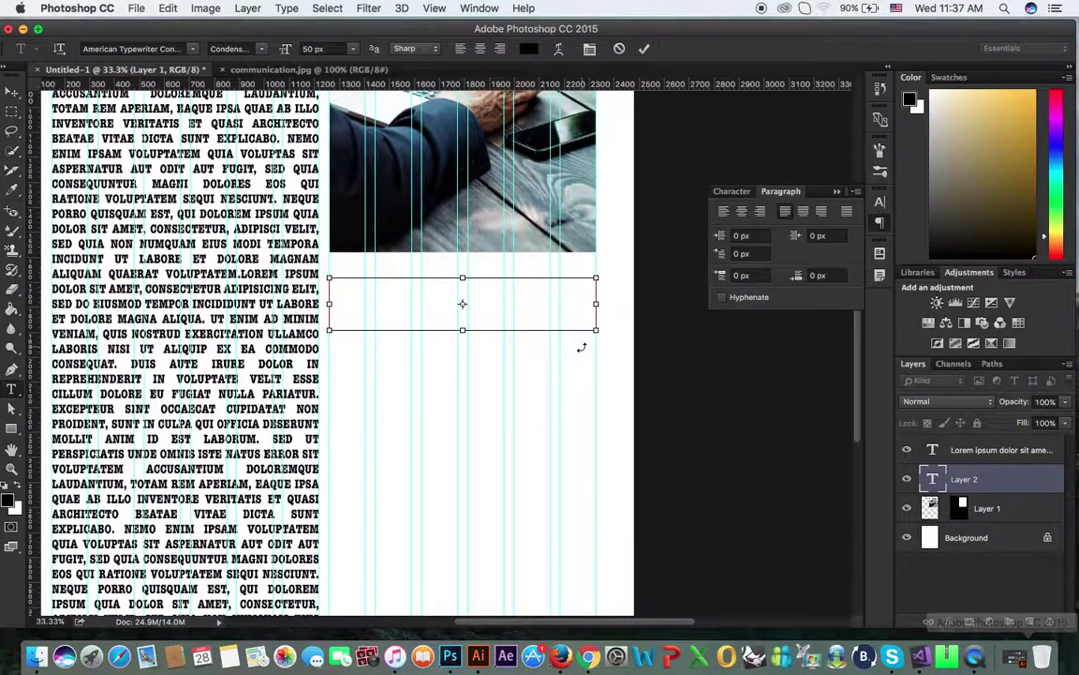
{"action": "left_click", "coordinate": [12, 111]}
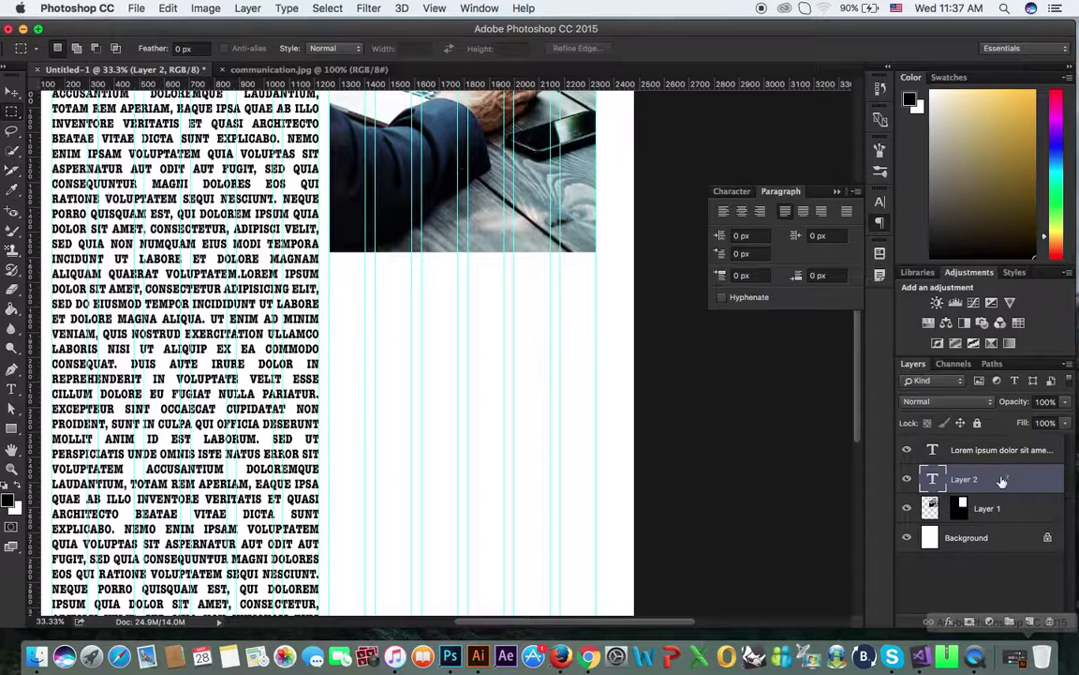
{"action": "key", "text": "Delete"}
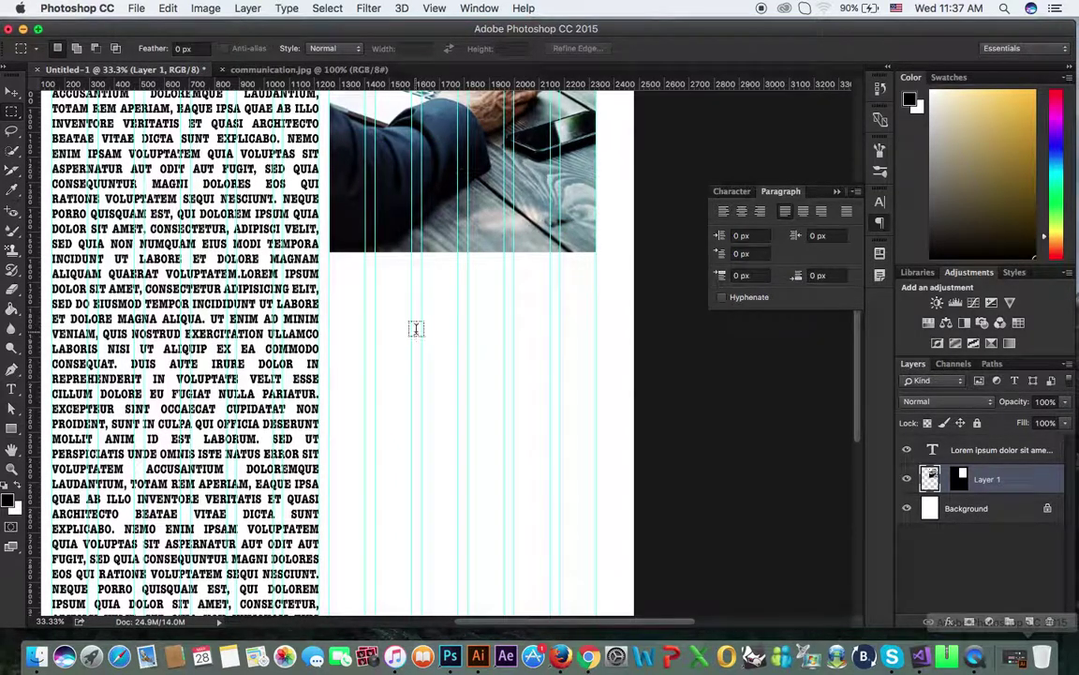
{"action": "key", "text": "t"}
{"action": "left_click", "coordinate": [385, 329]}
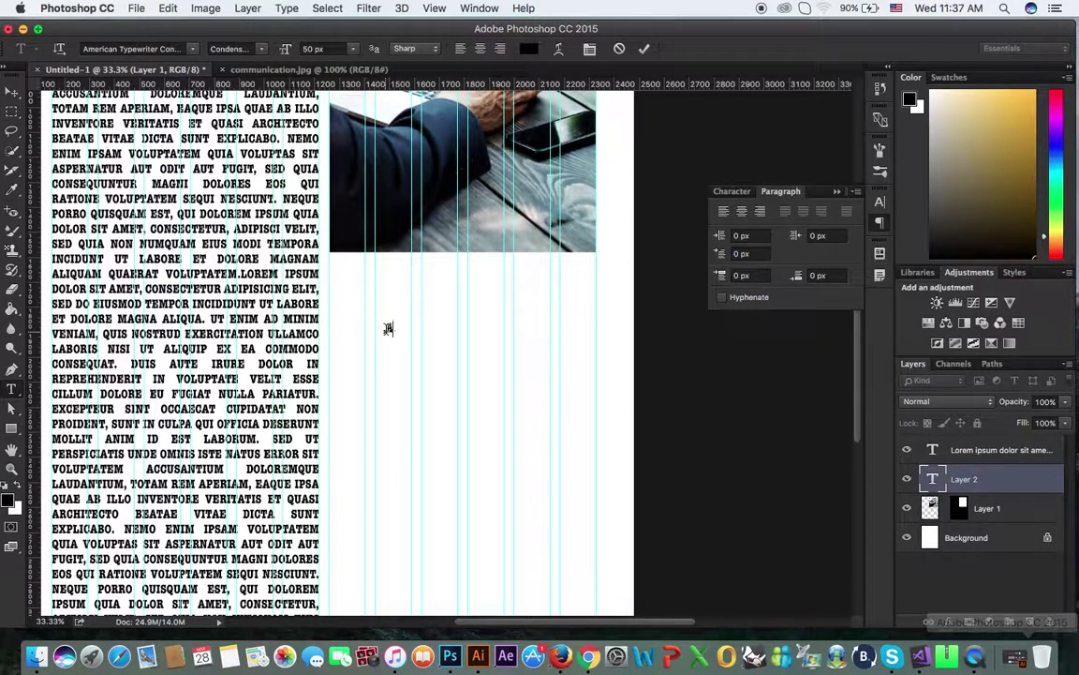
{"action": "left_click", "coordinate": [13, 91]}
Scale the ABOUT US heading to about 239% and move it just below the photo
{"action": "left_click_drag", "start_coordinate": [431, 333], "coordinate": [451, 335]}
{"action": "key", "text": "ctrl+t"}
{"action": "left_click_drag", "start_coordinate": [460, 336], "coordinate": [498, 366]}
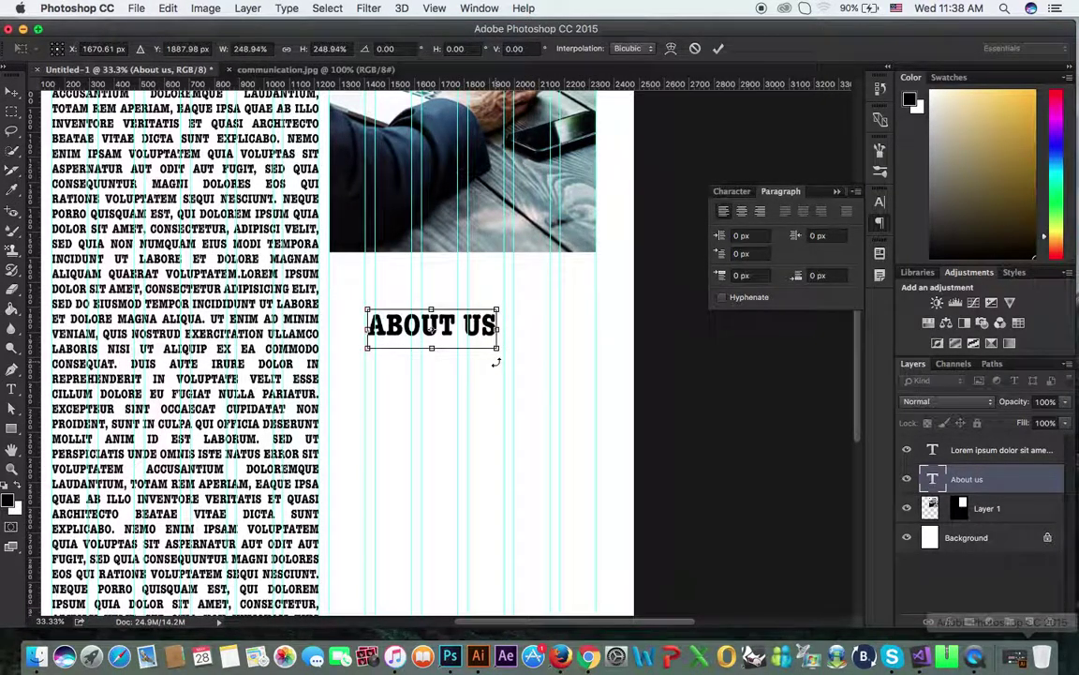
{"action": "key", "text": "Return"}
{"action": "left_click_drag", "start_coordinate": [460, 332], "coordinate": [465, 293]}
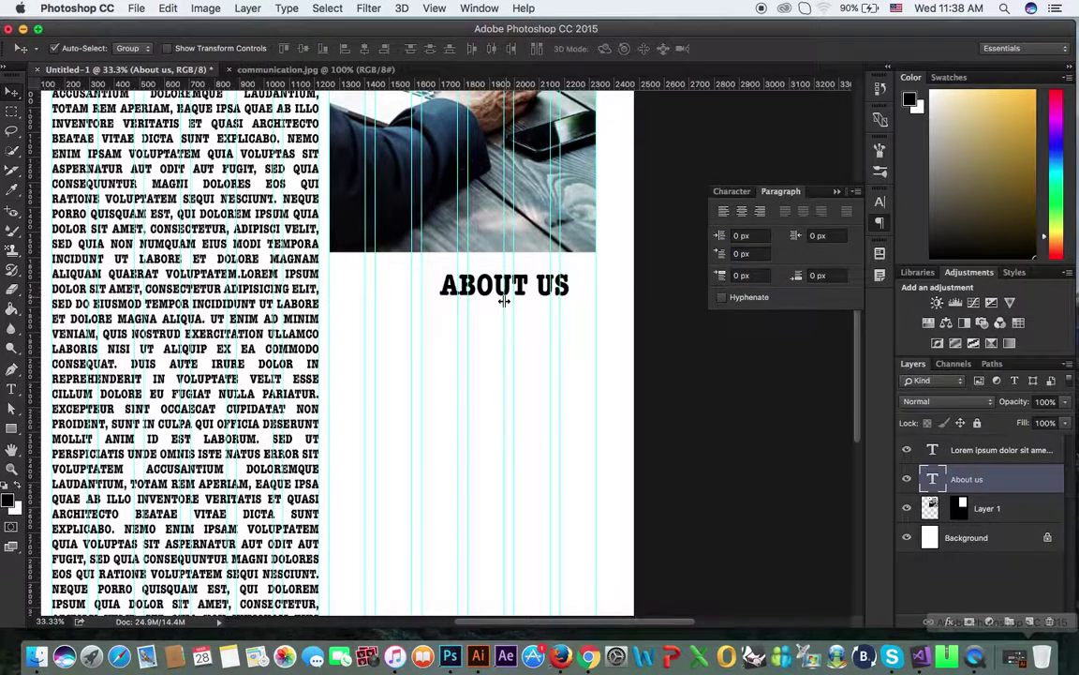
Centre the ABOUT US heading horizontally within a selection spanning the column under the photo
{"action": "left_click", "coordinate": [11, 111]}
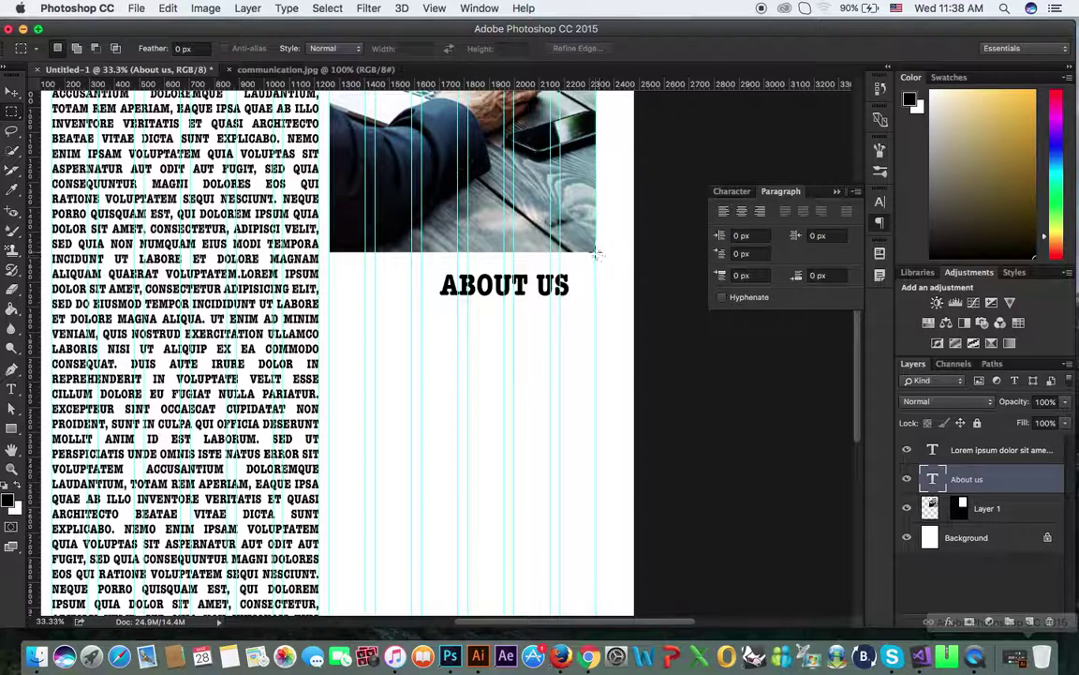
{"action": "left_click_drag", "start_coordinate": [594, 251], "coordinate": [338, 319]}
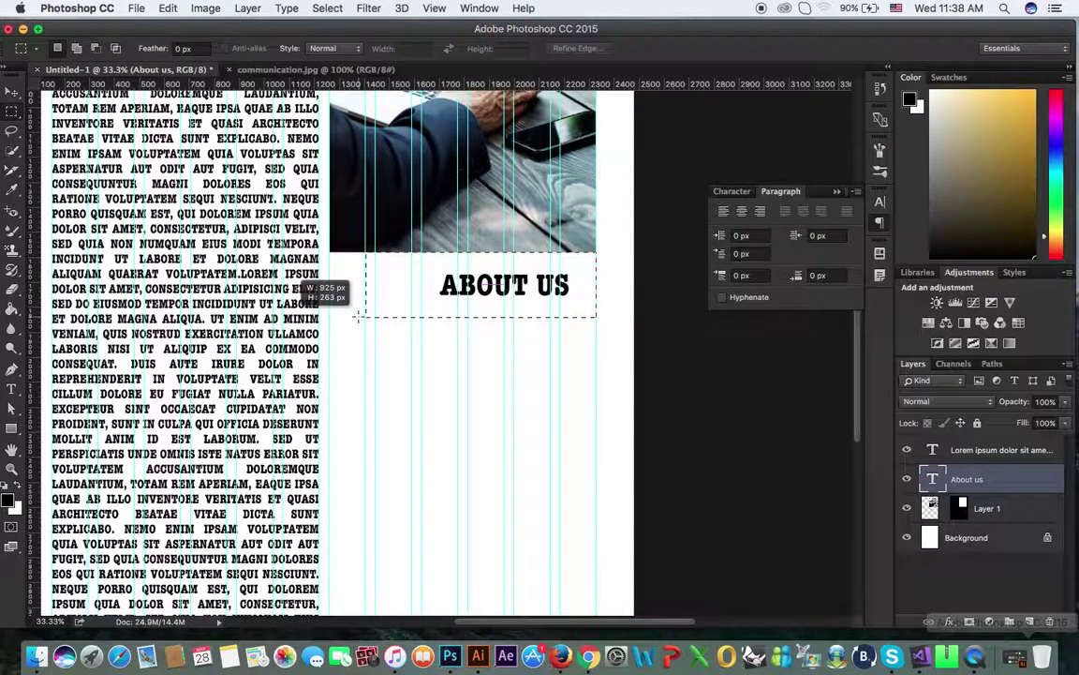
{"action": "left_click_drag", "start_coordinate": [337, 319], "coordinate": [330, 319]}
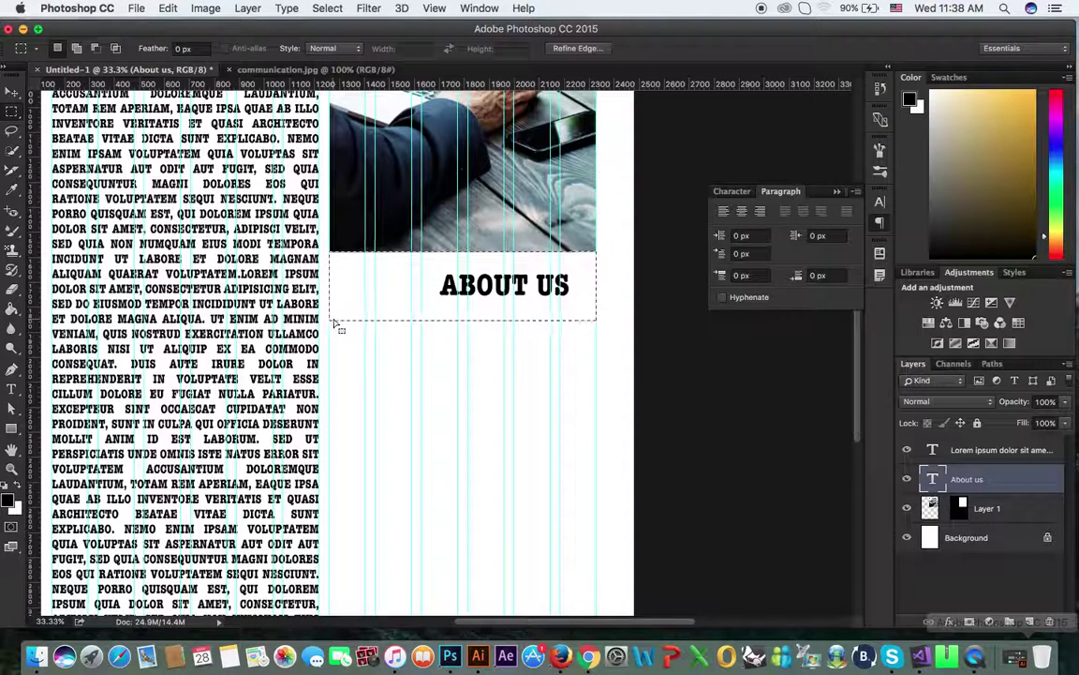
{"action": "left_click", "coordinate": [12, 92]}
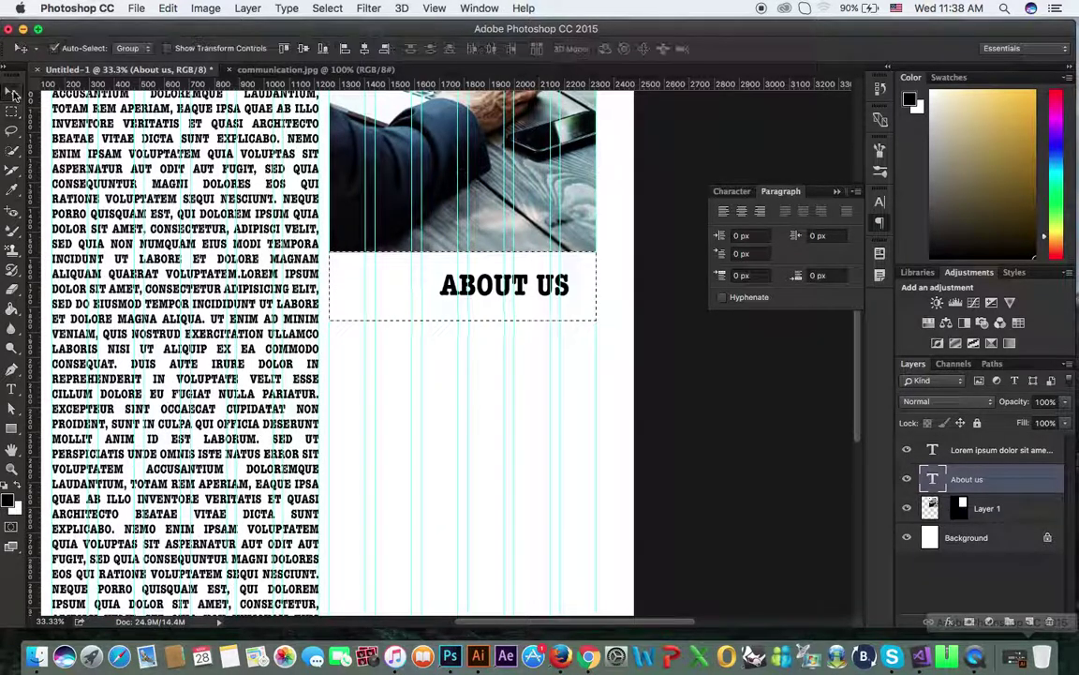
{"action": "left_click", "coordinate": [362, 51]}
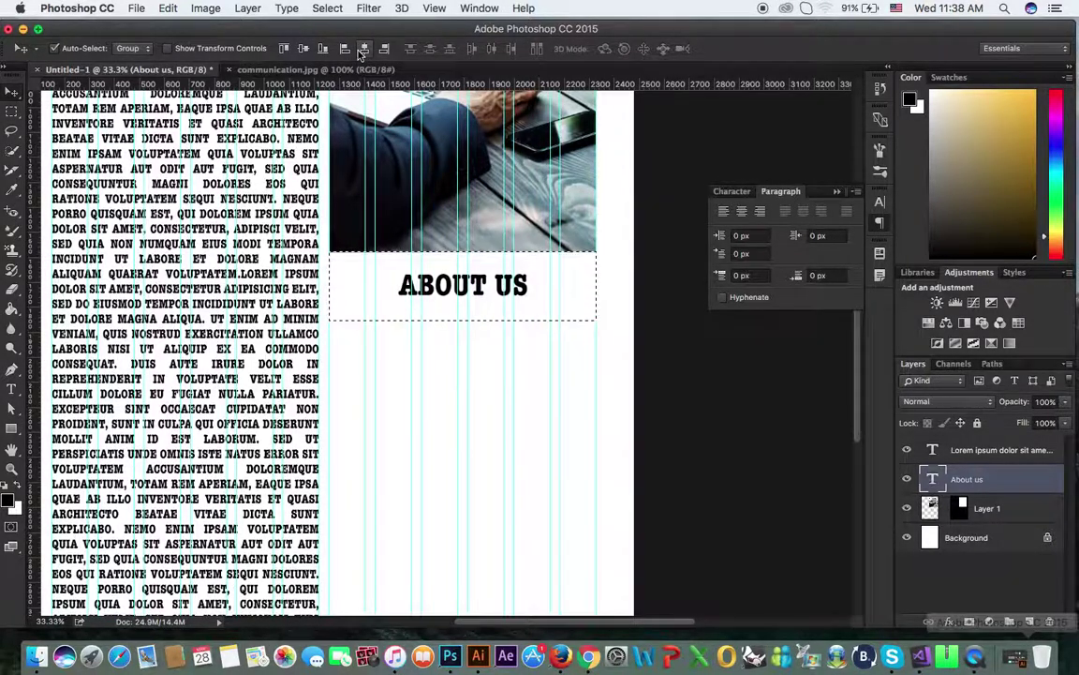
{"action": "left_click", "coordinate": [345, 50]}
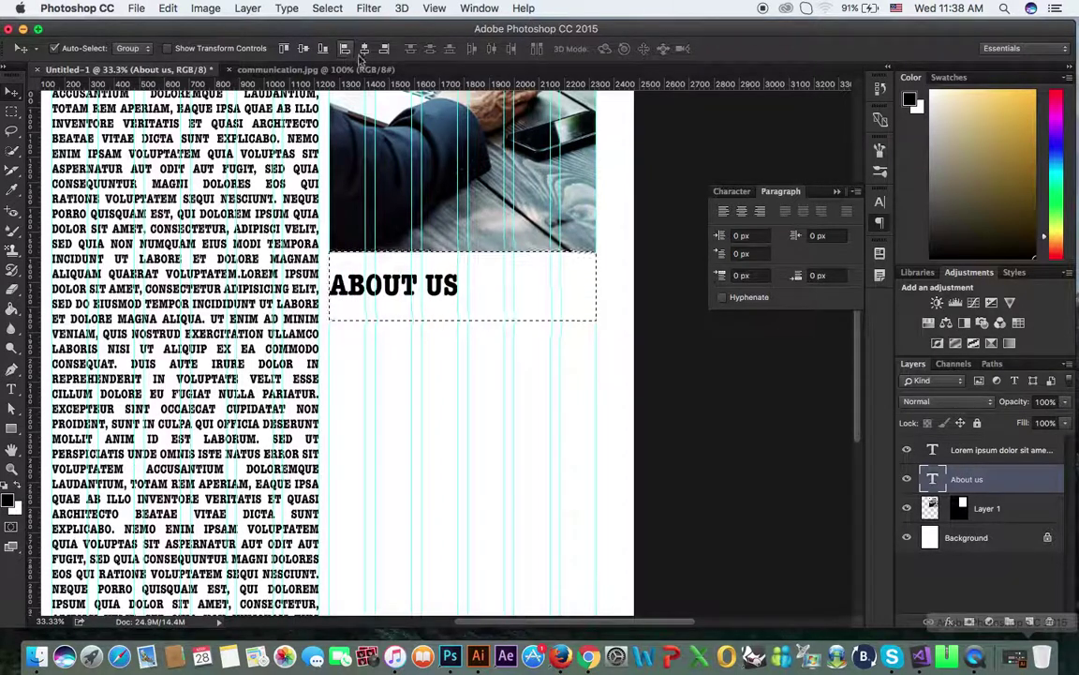
{"action": "left_click", "coordinate": [383, 50]}
{"action": "left_click", "coordinate": [364, 50]}
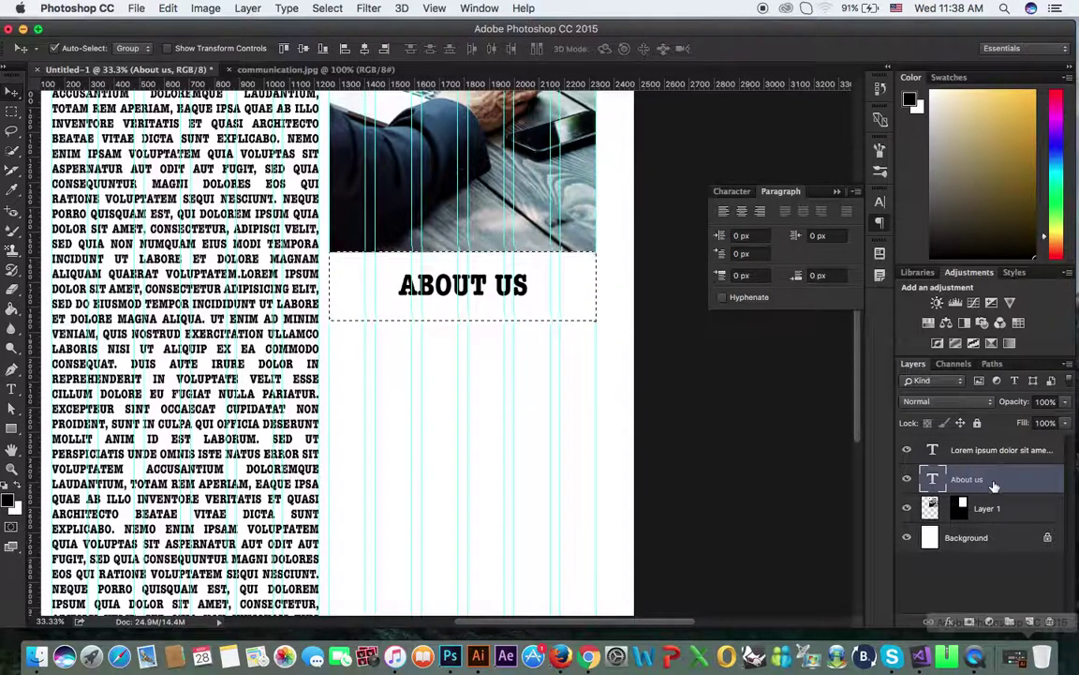
Clear the selection and pan and zoom out to view the whole page
{"action": "key", "text": "ctrl+d"}
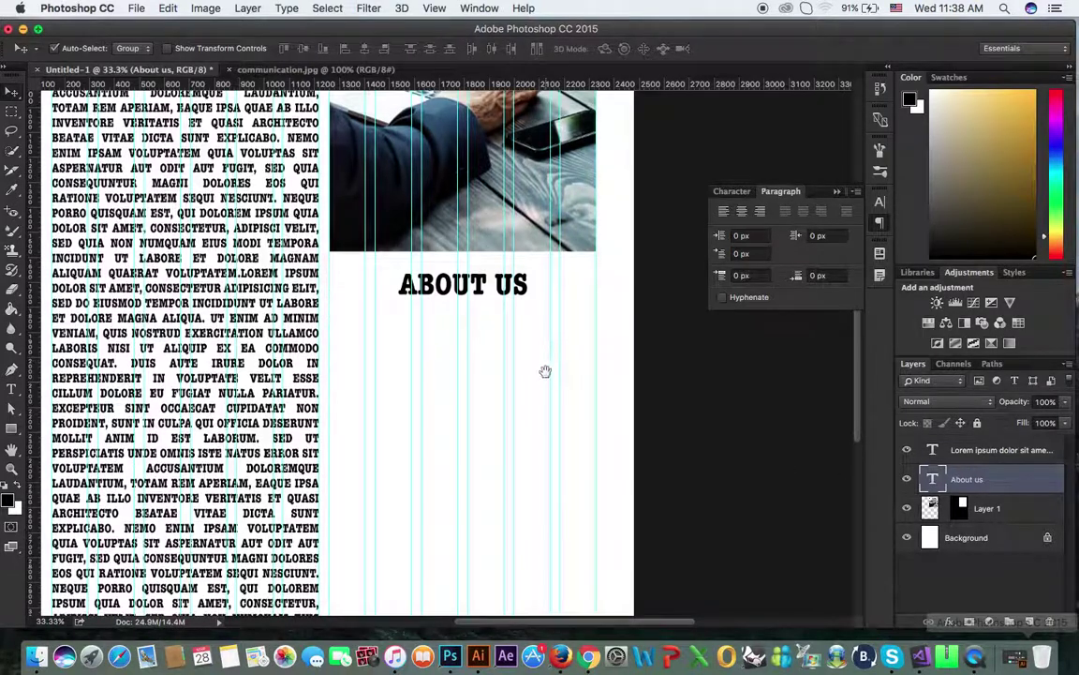
{"action": "left_click_drag", "start_coordinate": [544, 371], "coordinate": [531, 264]}
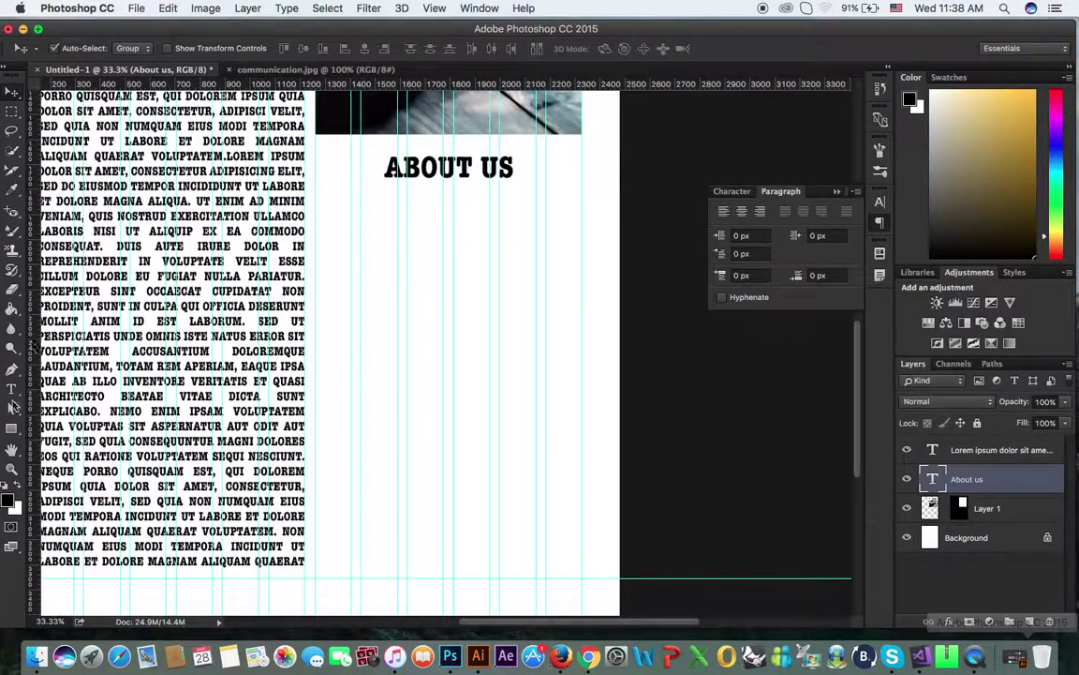
{"action": "mouse_move", "coordinate": [416, 330]}
{"action": "left_mouse_down"}
{"action": "mouse_move", "coordinate": [412, 294]}
{"action": "mouse_move", "coordinate": [489, 332]}
{"action": "mouse_move", "coordinate": [482, 313]}
{"action": "left_mouse_up"}
{"action": "key", "text": "ctrl+minus"}
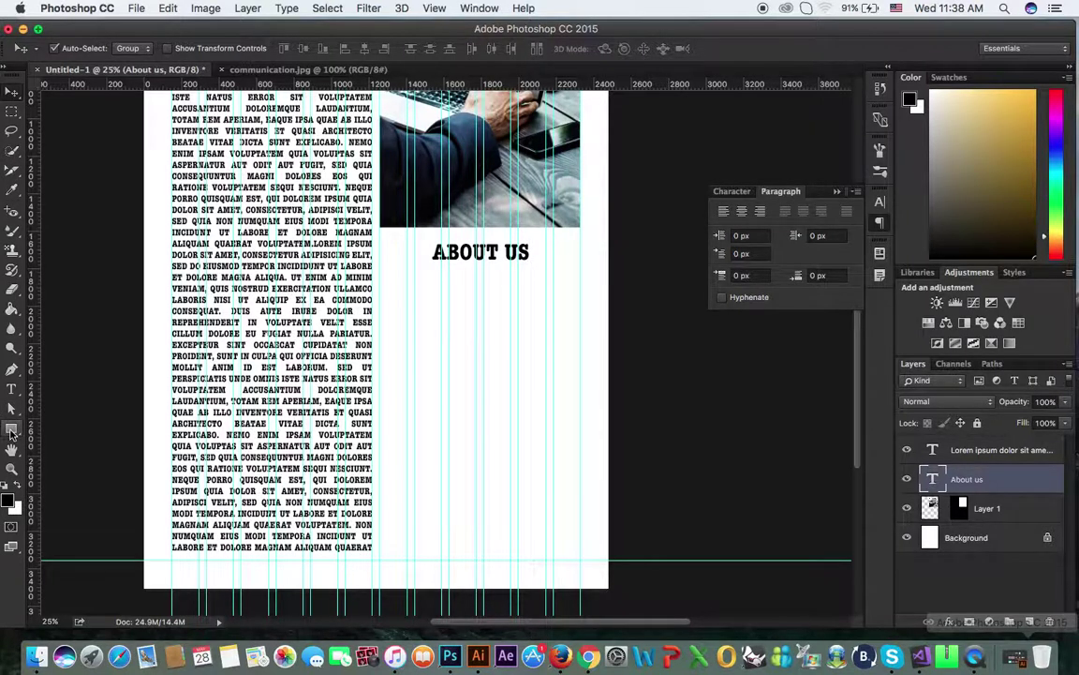
Draw a horizontal Shape-mode line across the column below ABOUT US
{"action": "left_click", "coordinate": [11, 431]}
{"action": "left_click", "coordinate": [73, 481]}
{"action": "mouse_move", "coordinate": [380, 271]}
{"action": "left_mouse_down"}
{"action": "mouse_move", "coordinate": [577, 292]}
{"action": "mouse_move", "coordinate": [543, 301]}
{"action": "left_mouse_up"}
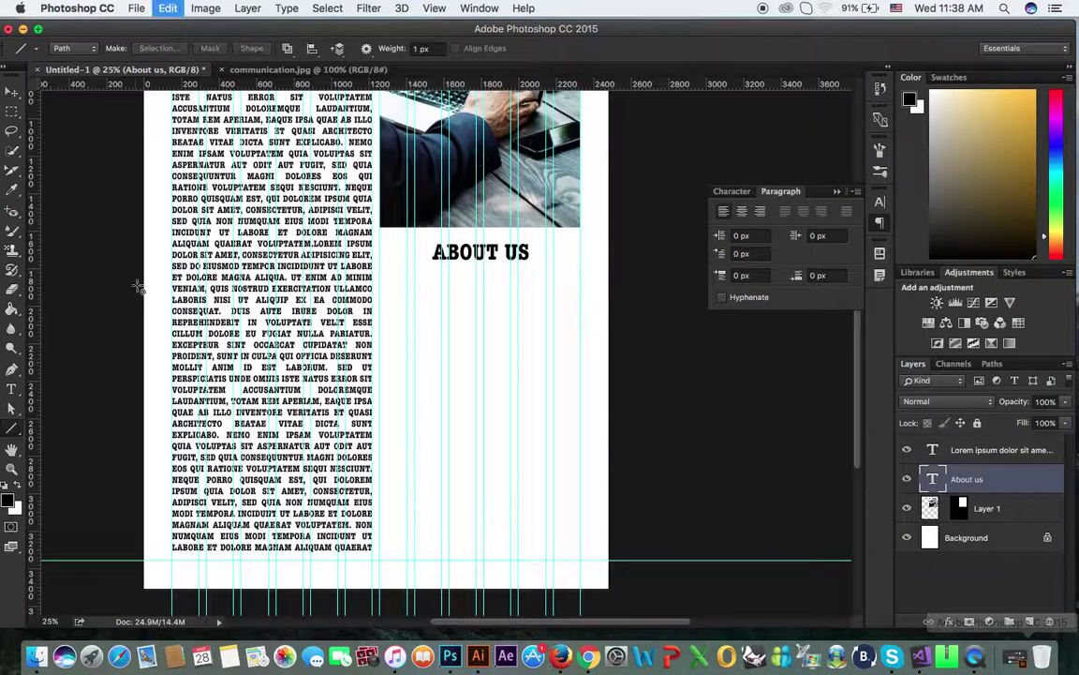
{"action": "left_click", "coordinate": [77, 48]}
{"action": "left_click", "coordinate": [70, 38]}
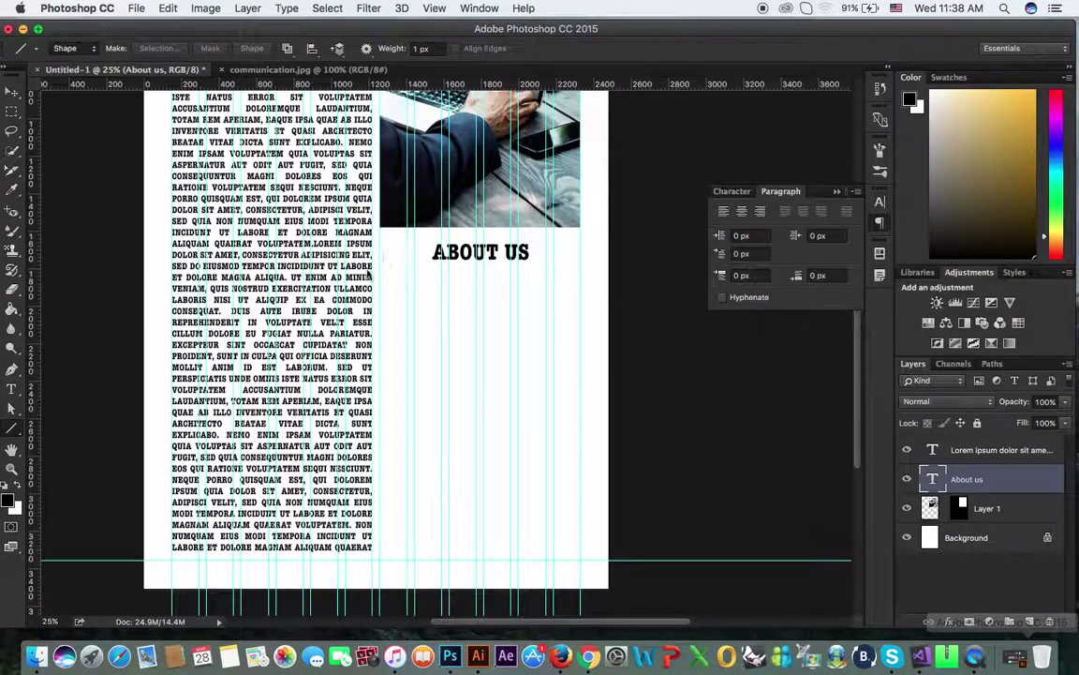
{"action": "mouse_move", "coordinate": [380, 278]}
{"action": "left_mouse_down"}
{"action": "mouse_move", "coordinate": [540, 292]}
{"action": "mouse_move", "coordinate": [581, 277]}
{"action": "left_mouse_up"}
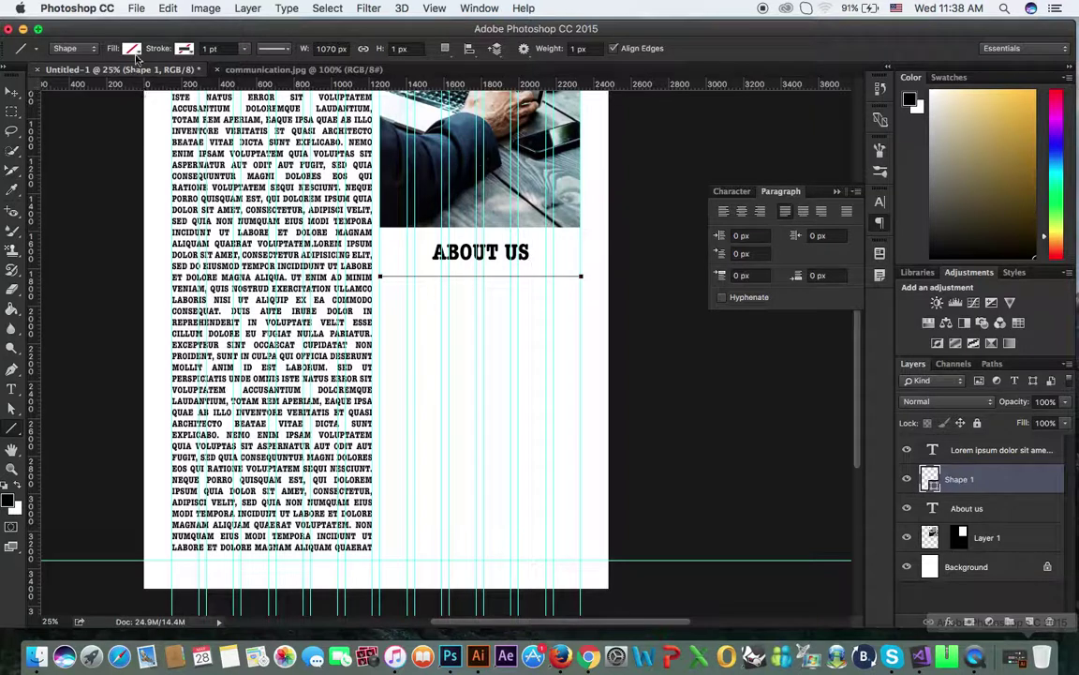
Give the rule a red 5 pt stroke and deselect its layer
{"action": "left_click", "coordinate": [185, 48]}
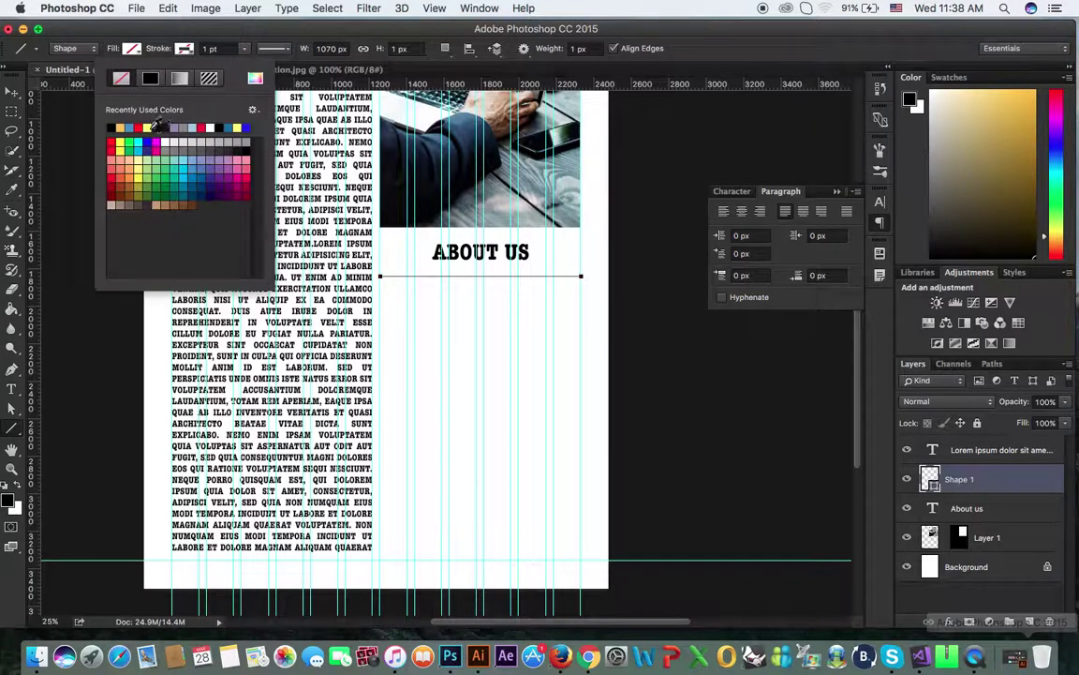
{"action": "left_click", "coordinate": [140, 127]}
{"action": "left_click", "coordinate": [218, 49]}
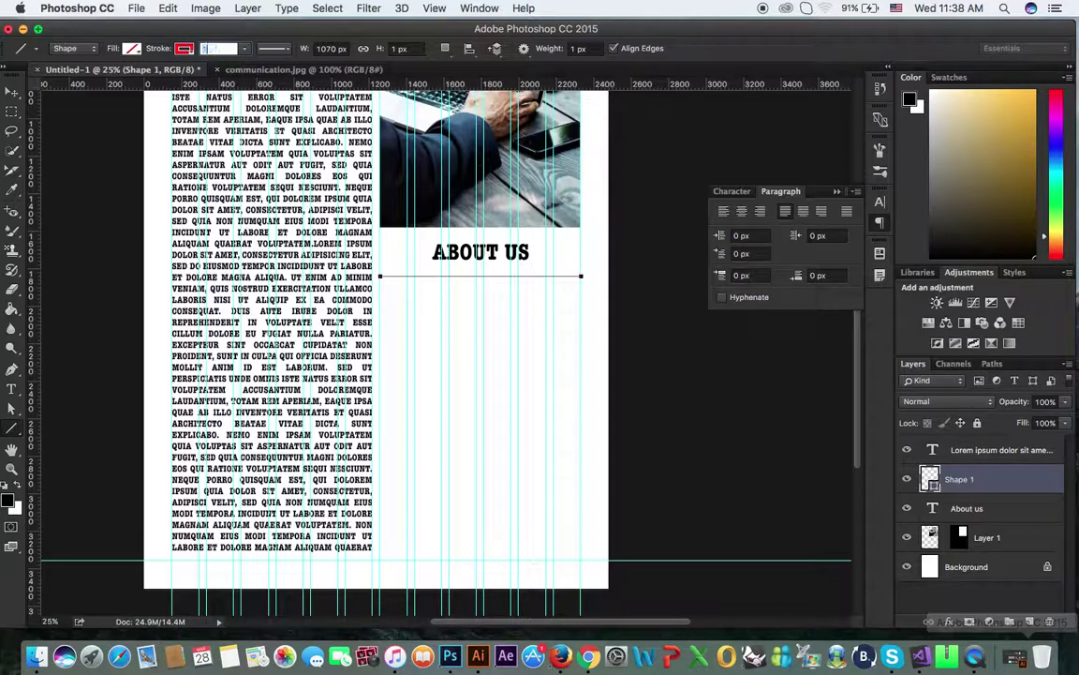
{"action": "type", "text": "5"}
{"action": "key", "text": "Tab"}
{"action": "left_click", "coordinate": [14, 94]}
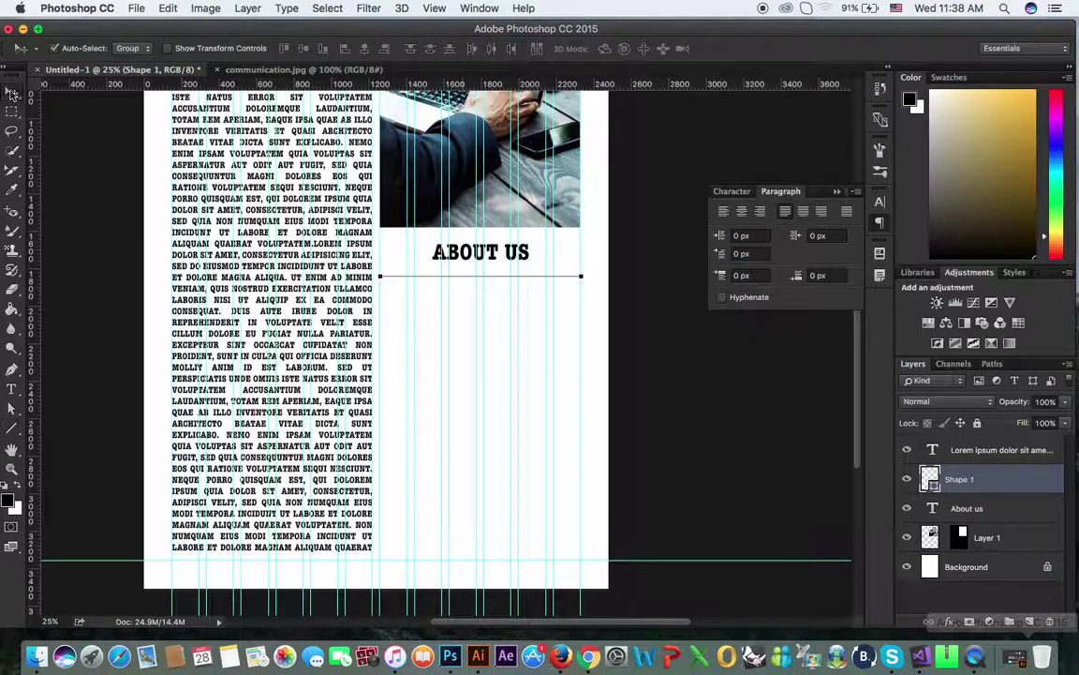
{"action": "left_click", "coordinate": [604, 335]}
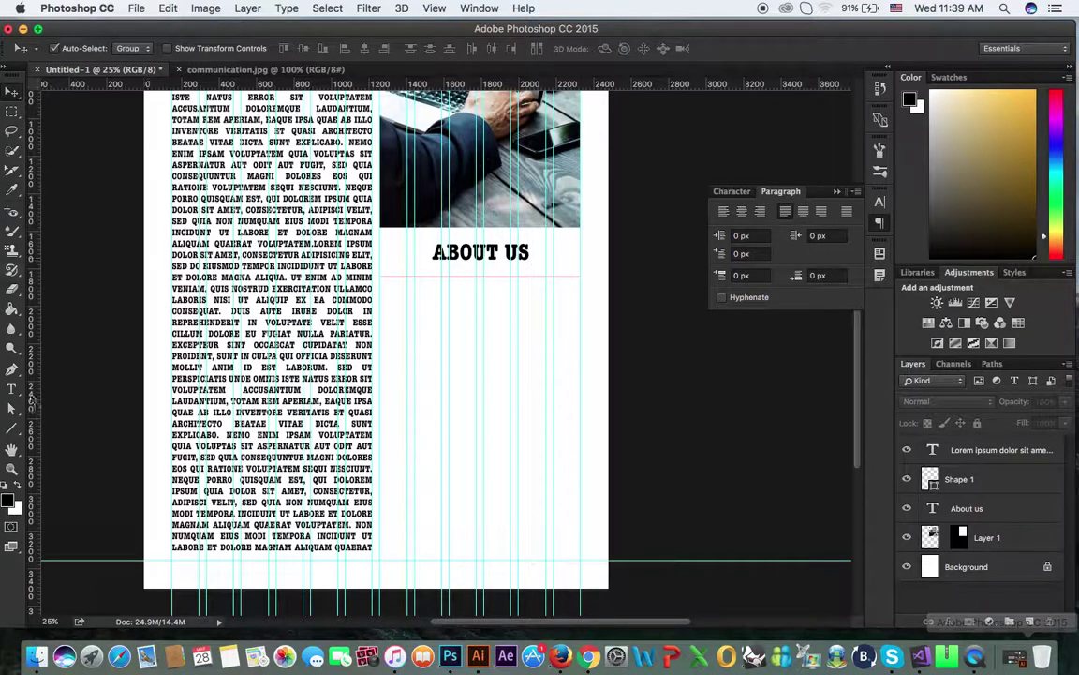
Draw a paragraph text box below the rule to the column bottom and fill it with Lorem Ipsum
{"action": "key", "text": "t"}
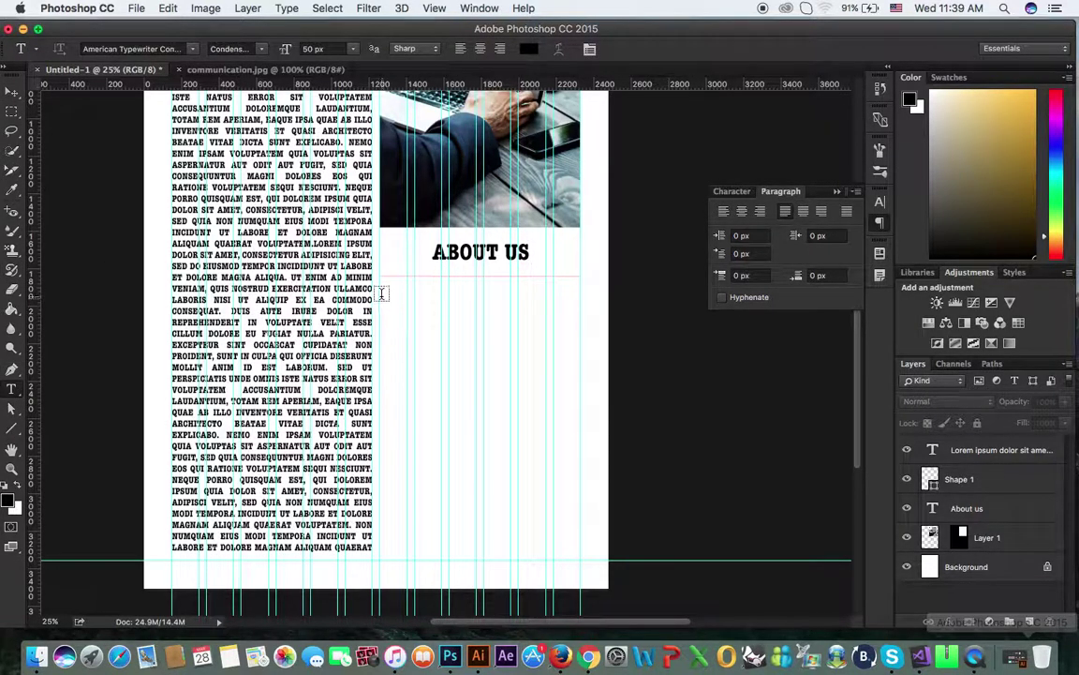
{"action": "left_click_drag", "start_coordinate": [381, 292], "coordinate": [579, 550]}
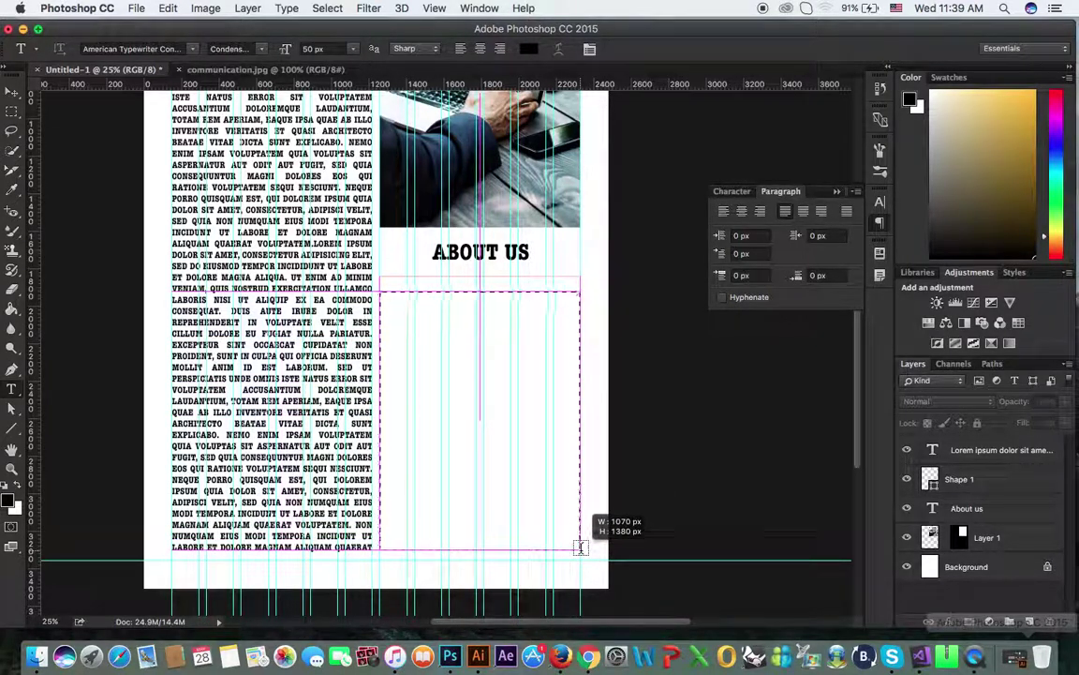
{"action": "left_click_drag", "start_coordinate": [580, 548], "coordinate": [580, 560]}
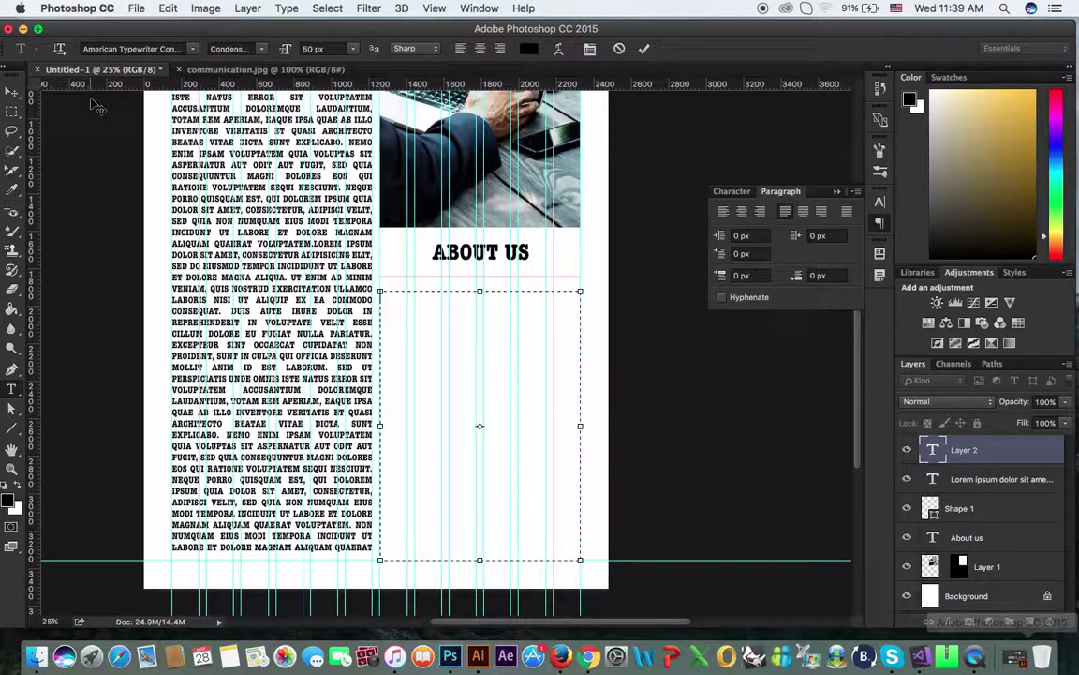
{"action": "left_click", "coordinate": [281, 9]}
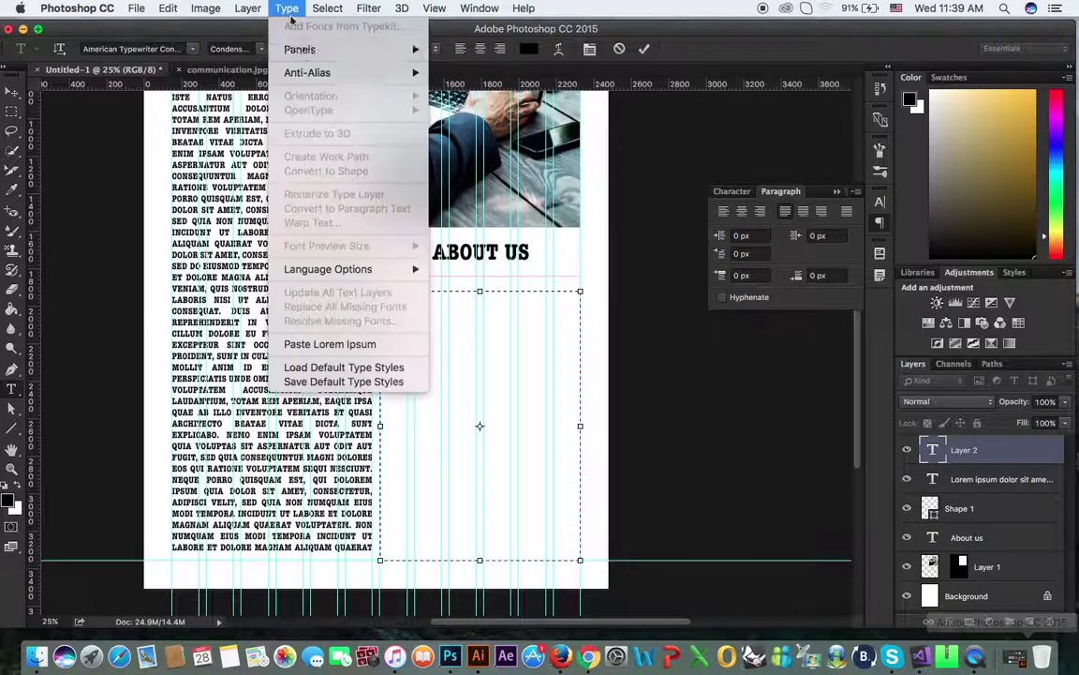
{"action": "left_click", "coordinate": [323, 345]}
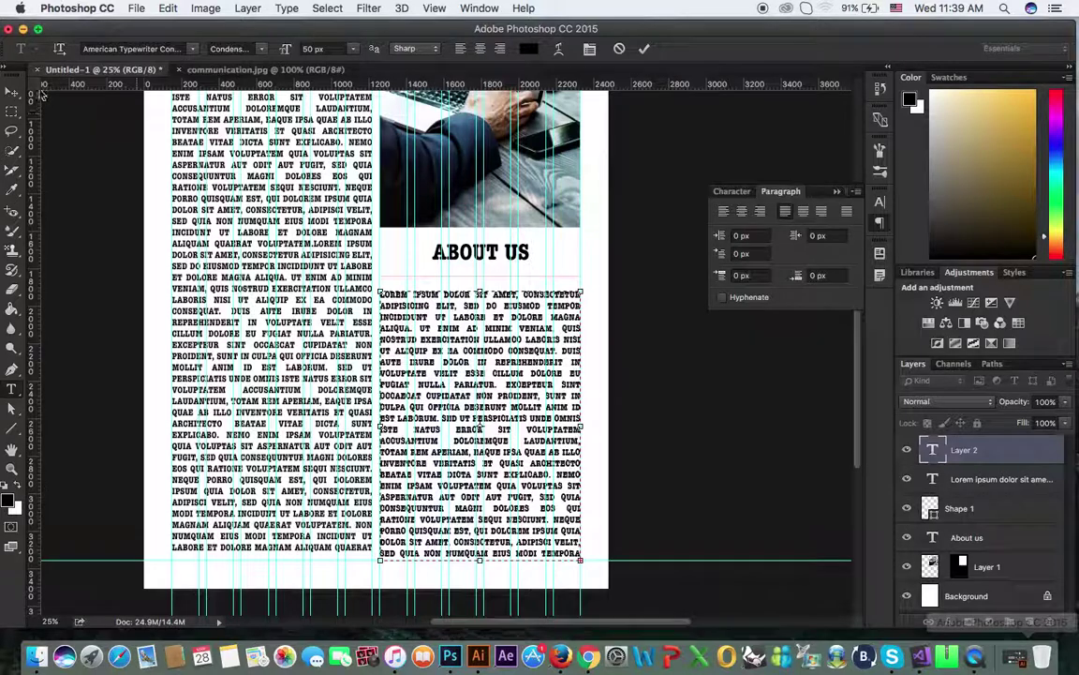
Commit the right-column text and zoom in to compare where both columns end
{"action": "left_click", "coordinate": [11, 91]}
{"action": "scroll", "coordinate": [281, 375], "scroll_direction": "up", "scroll_amount": 5}
{"action": "scroll", "coordinate": [290, 390], "scroll_direction": "up", "scroll_amount": 2}
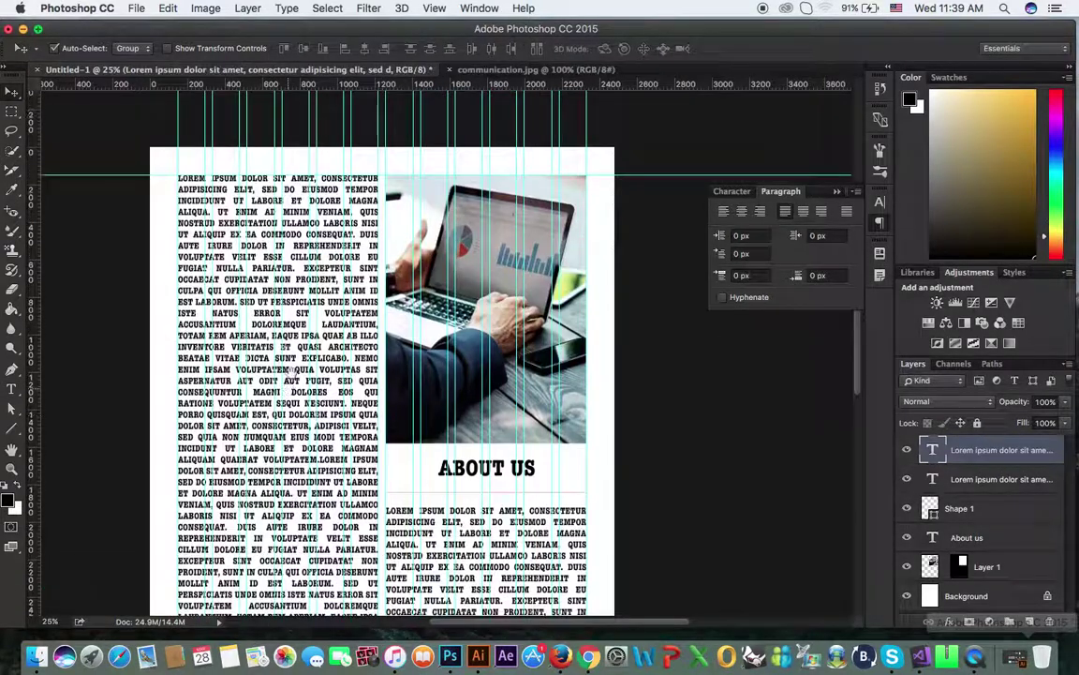
{"action": "scroll", "coordinate": [296, 335], "scroll_direction": "down", "scroll_amount": 5}
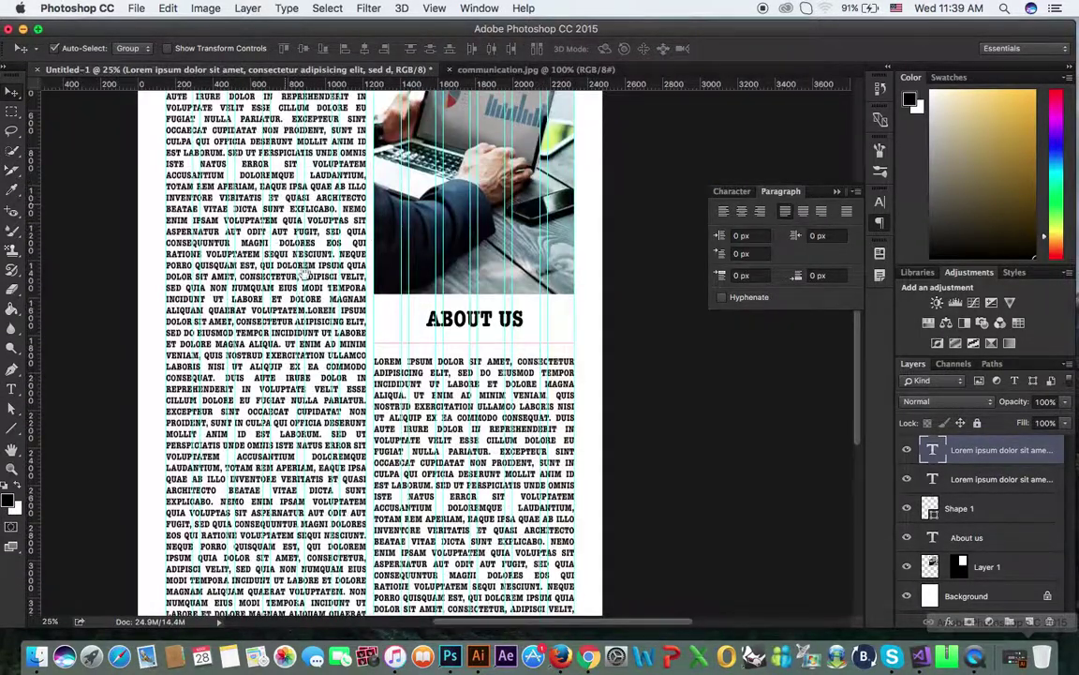
{"action": "scroll", "coordinate": [305, 261], "scroll_direction": "down", "scroll_amount": 3}
{"action": "key", "text": "super+plus"}
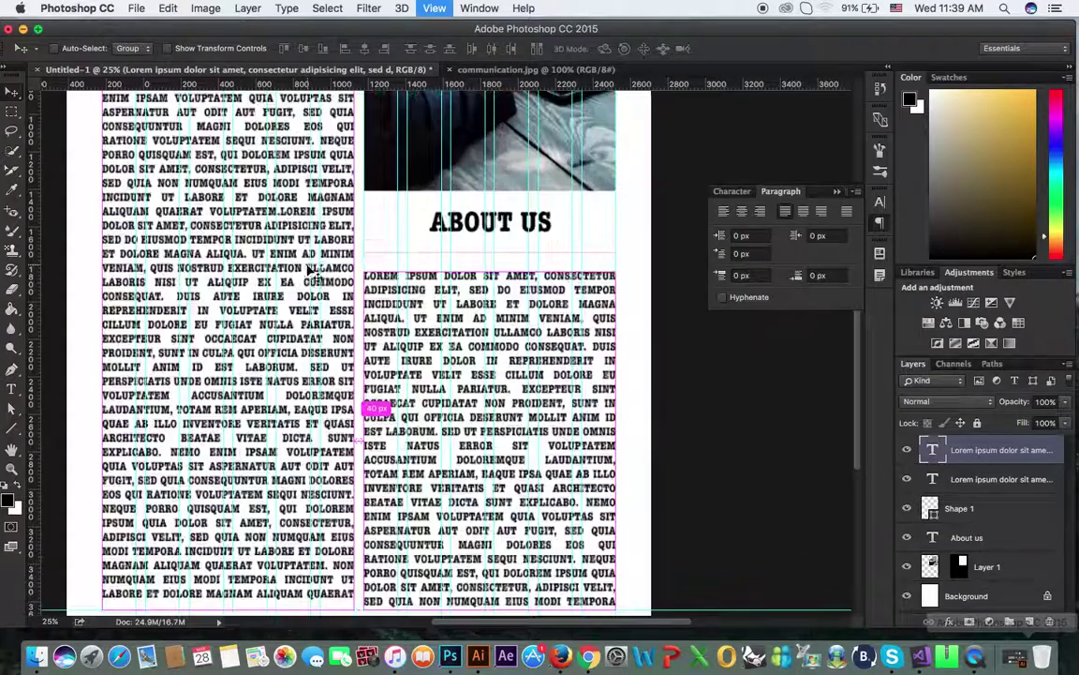
{"action": "key", "text": "super+plus"}
{"action": "scroll", "coordinate": [170, 440], "scroll_direction": "down", "scroll_amount": 2}
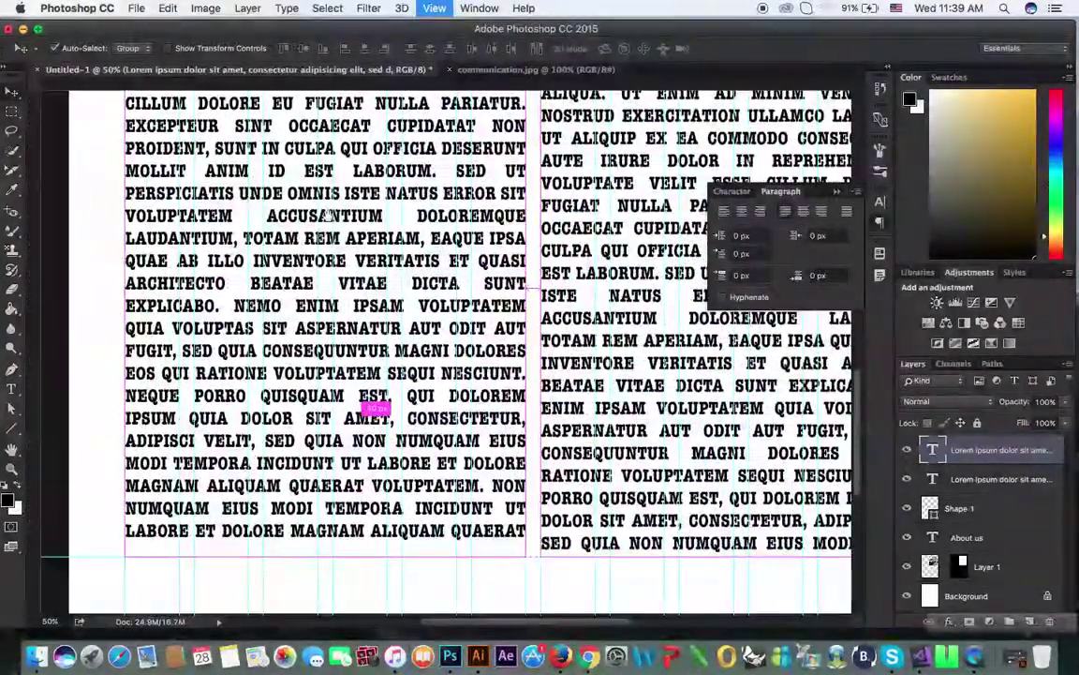
{"action": "scroll", "coordinate": [170, 440], "scroll_direction": "down", "scroll_amount": 3}
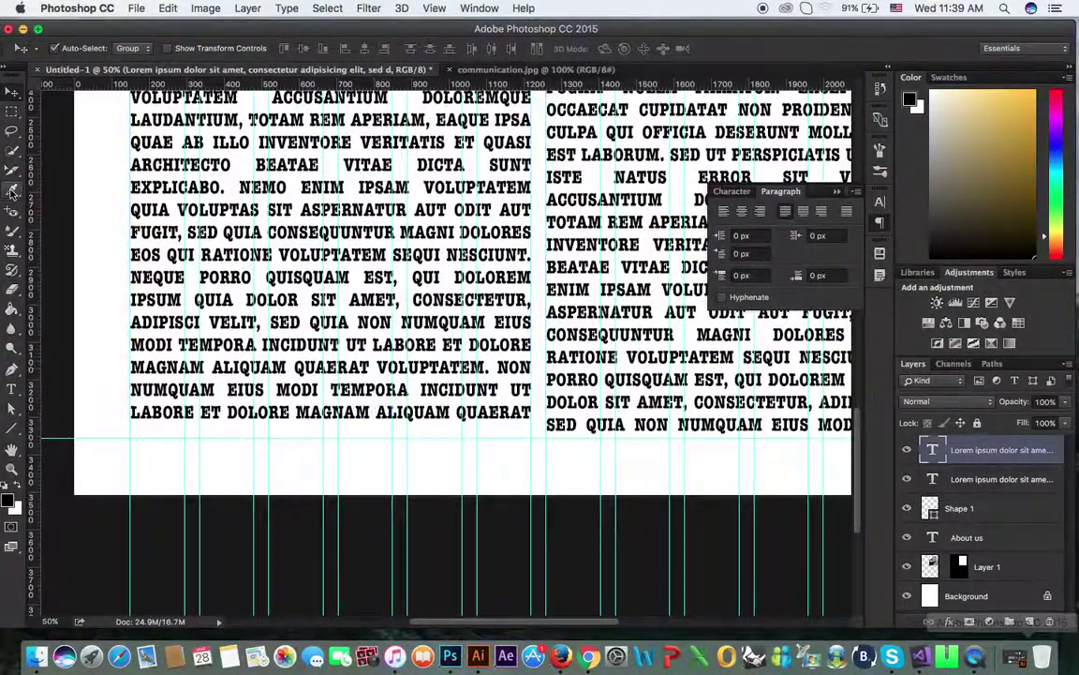
{"action": "left_click", "coordinate": [11, 113]}
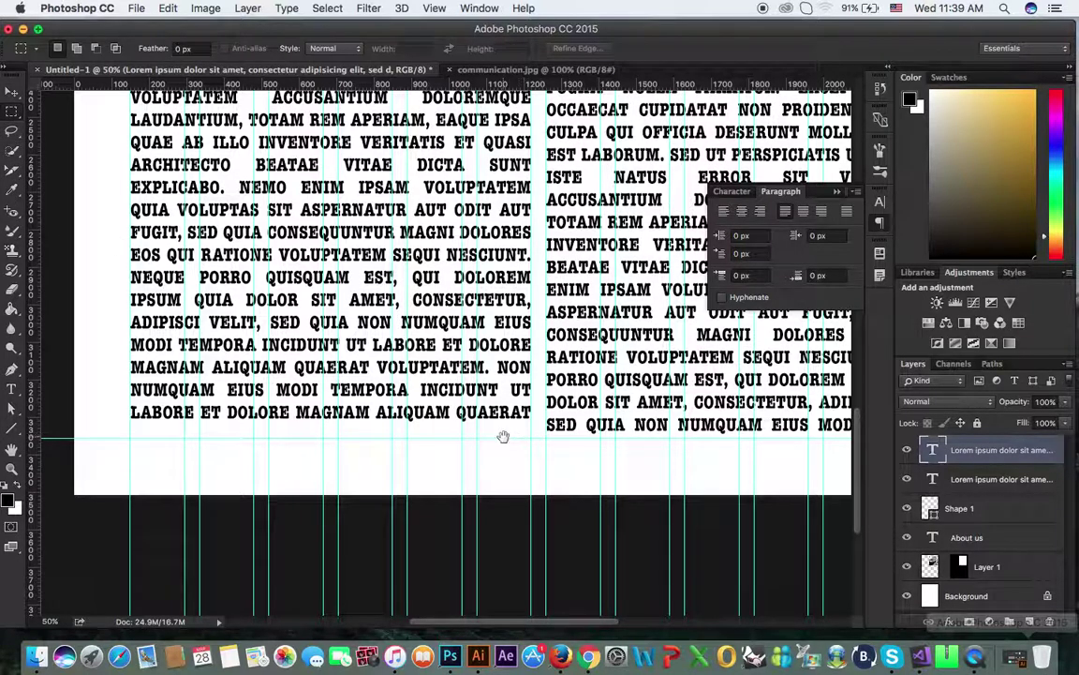
{"action": "left_click_drag", "start_coordinate": [503, 437], "coordinate": [544, 341]}
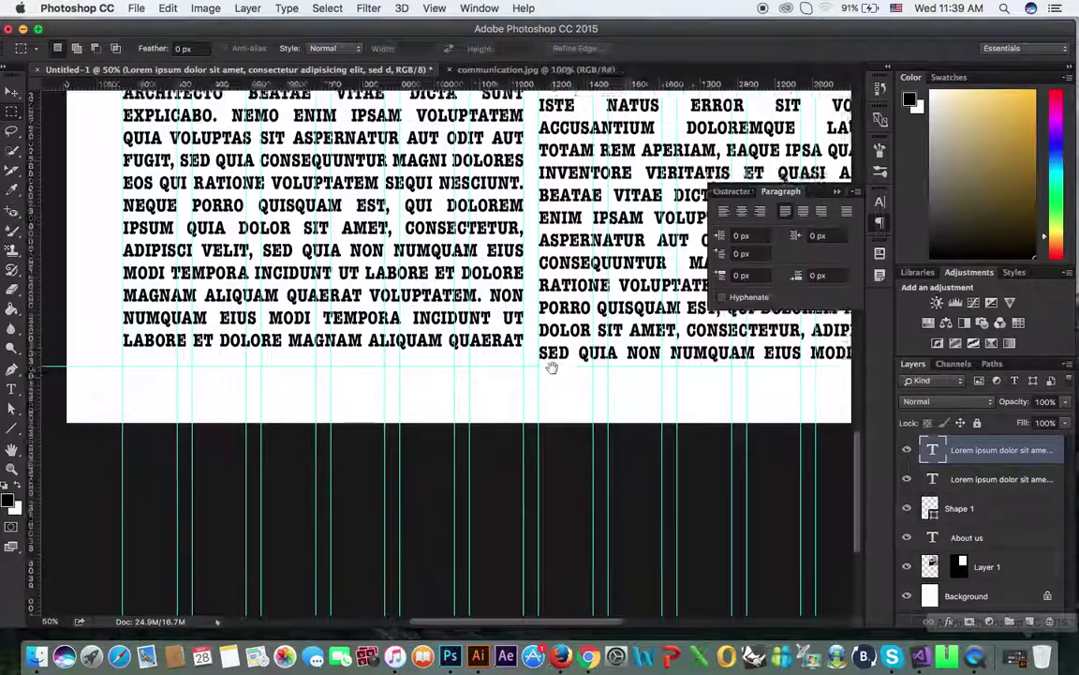
{"action": "left_click_drag", "start_coordinate": [545, 341], "coordinate": [541, 437]}
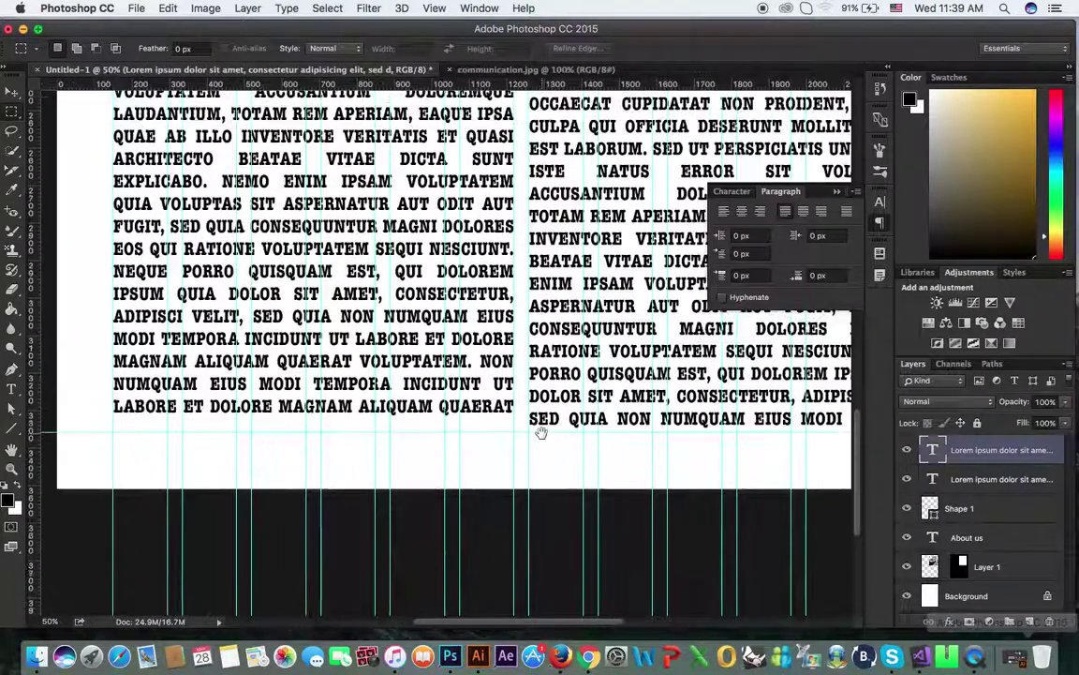
Nudge the right text column up about 11 px so its last line matches the left column
{"action": "left_click", "coordinate": [12, 93]}
{"action": "scroll", "coordinate": [450, 356], "scroll_direction": "up", "scroll_amount": 5}
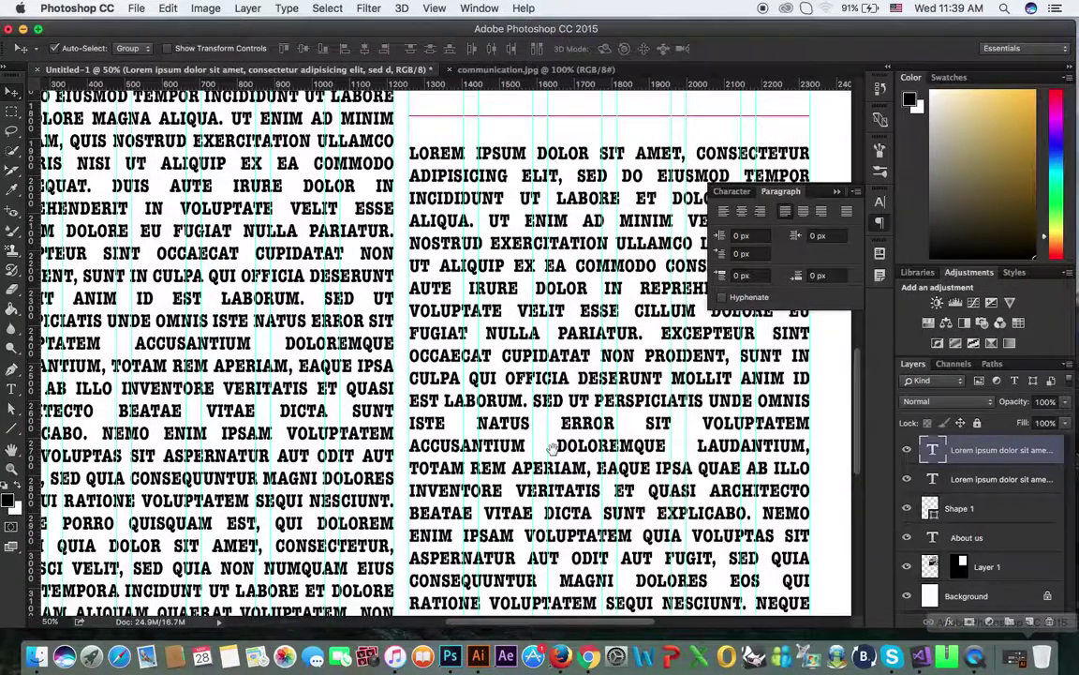
{"action": "scroll", "coordinate": [554, 448], "scroll_direction": "down", "scroll_amount": 5}
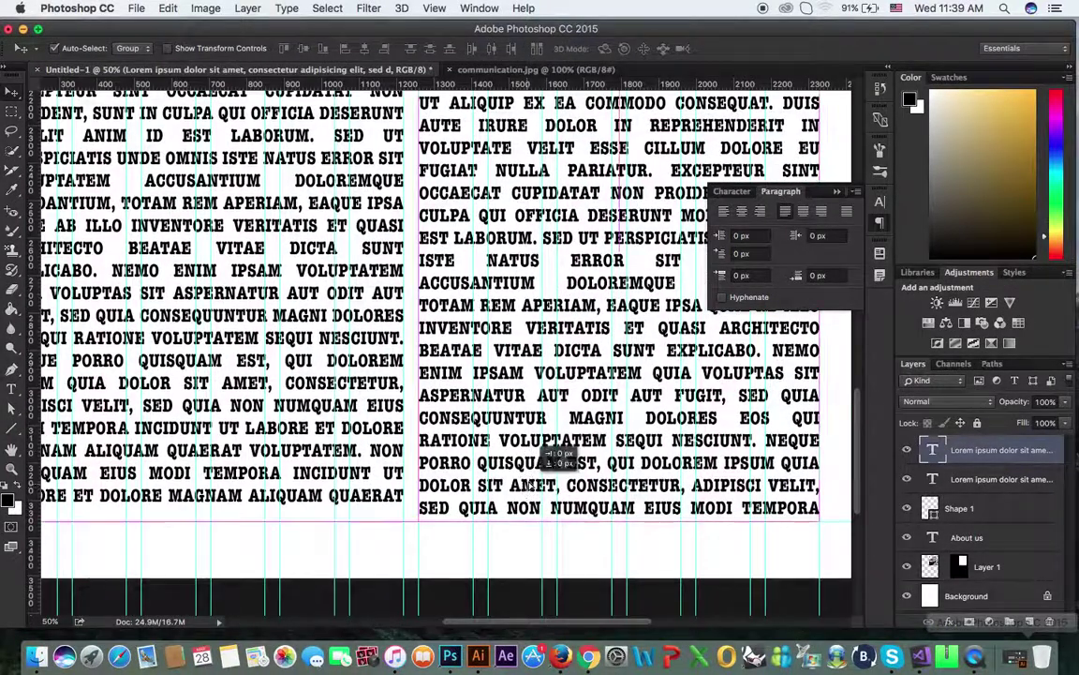
{"action": "left_click_drag", "start_coordinate": [529, 489], "coordinate": [530, 479]}
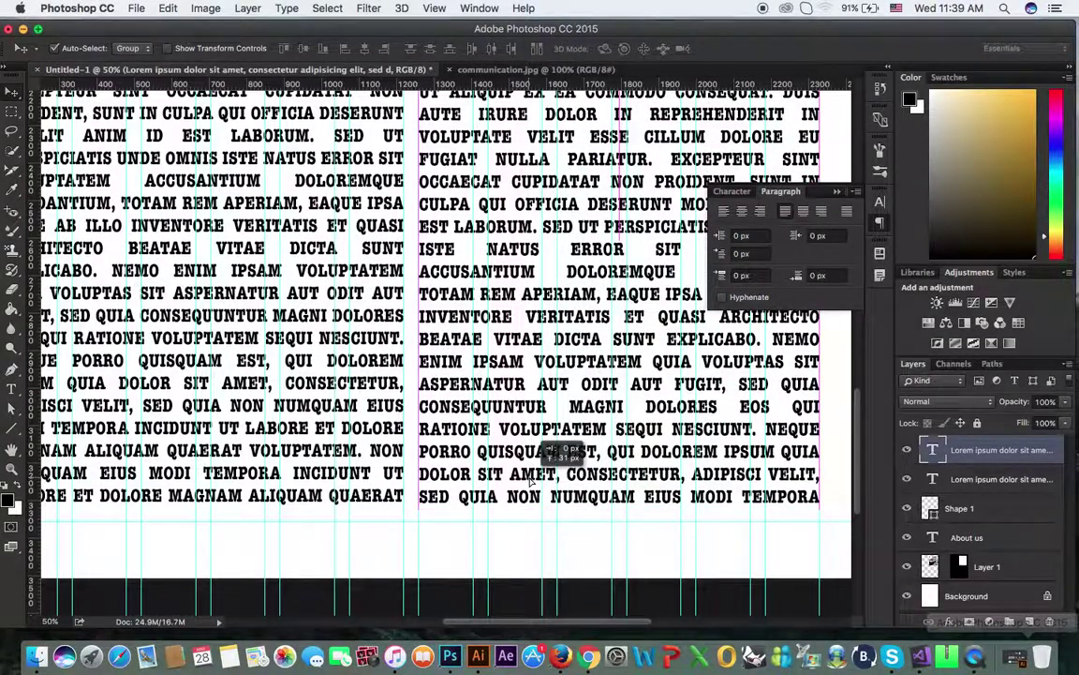
{"action": "scroll", "coordinate": [531, 524], "scroll_direction": "up", "scroll_amount": 3}
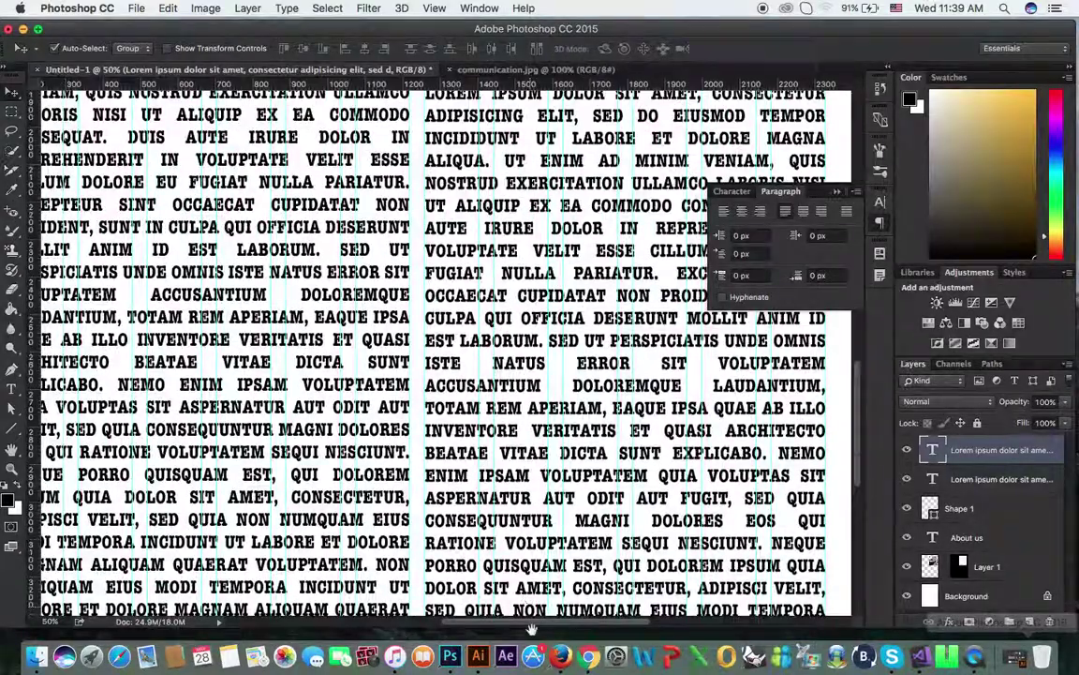
{"action": "scroll", "coordinate": [539, 525], "scroll_direction": "up", "scroll_amount": 3}
{"action": "scroll", "coordinate": [548, 449], "scroll_direction": "down", "scroll_amount": 6}
{"action": "scroll", "coordinate": [554, 415], "scroll_direction": "left", "scroll_amount": 2}
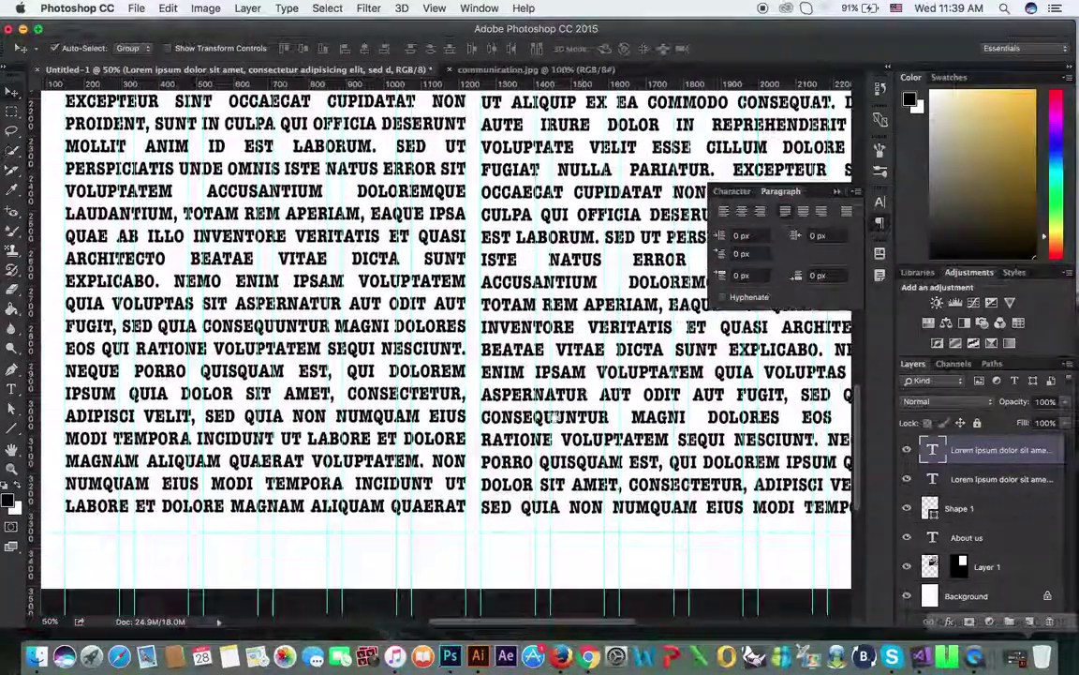
Zoom out and scroll to view the bottom of both text columns
{"action": "key", "text": "super+minus"}
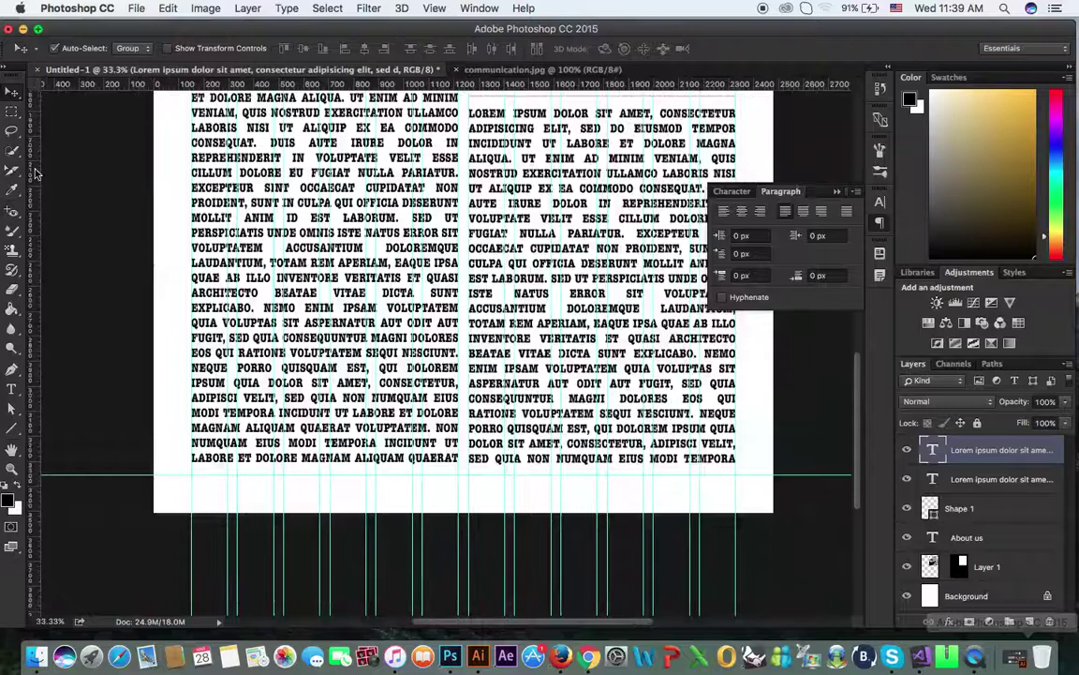
{"action": "left_click", "coordinate": [12, 113]}
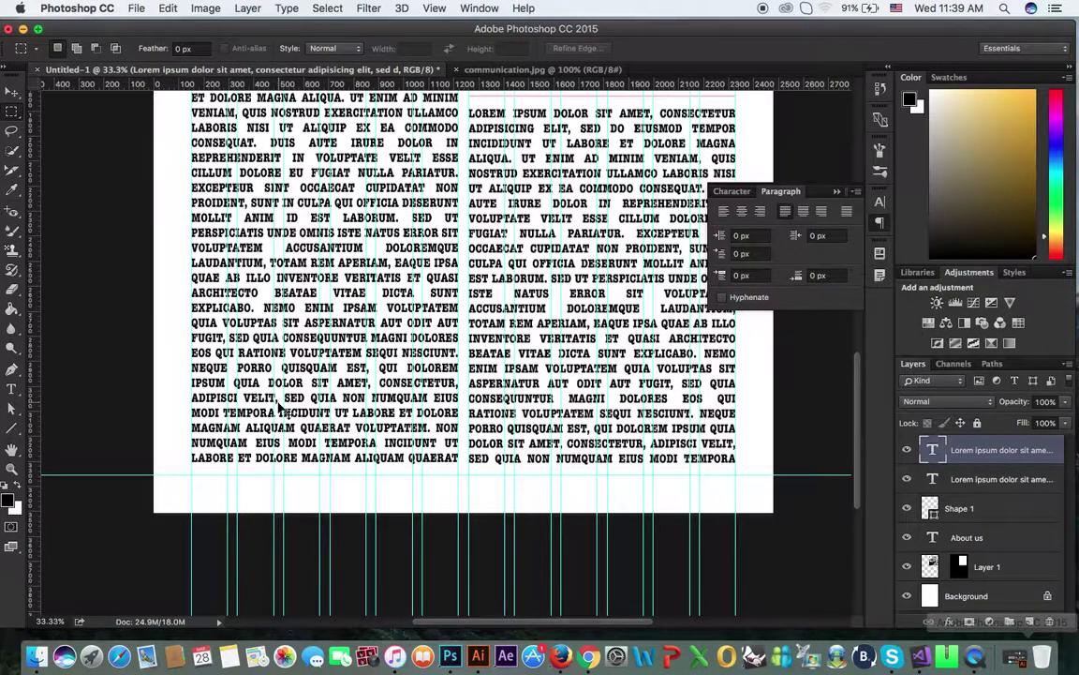
{"action": "scroll", "coordinate": [279, 410], "scroll_direction": "up", "scroll_amount": 3}
{"action": "scroll", "coordinate": [306, 438], "scroll_direction": "down", "scroll_amount": 1}
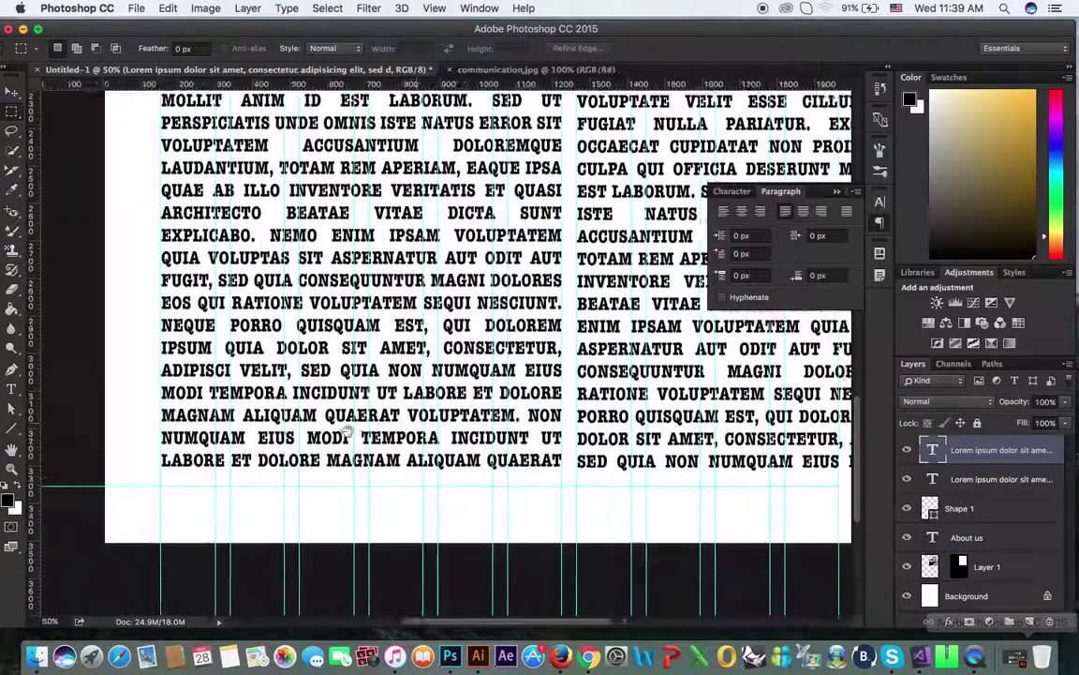
{"action": "scroll", "coordinate": [346, 432], "scroll_direction": "right", "scroll_amount": 2}
{"action": "scroll", "coordinate": [347, 433], "scroll_direction": "down", "scroll_amount": 1}
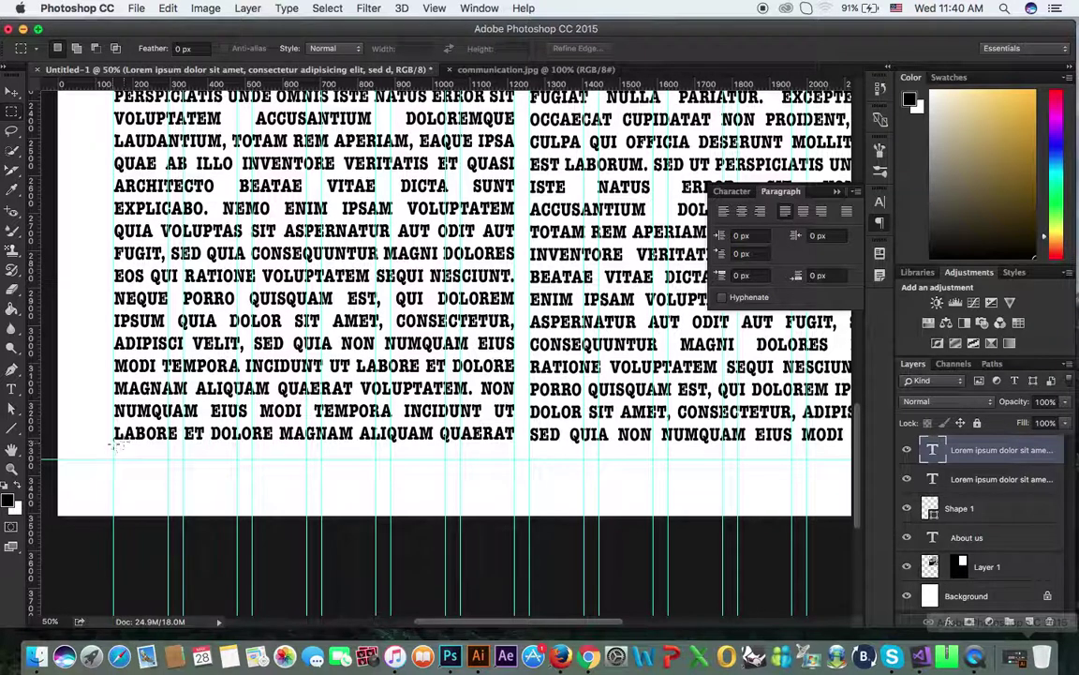
Select a thin strip under both text columns and target the Background layer
{"action": "left_click_drag", "start_coordinate": [112, 446], "coordinate": [867, 457]}
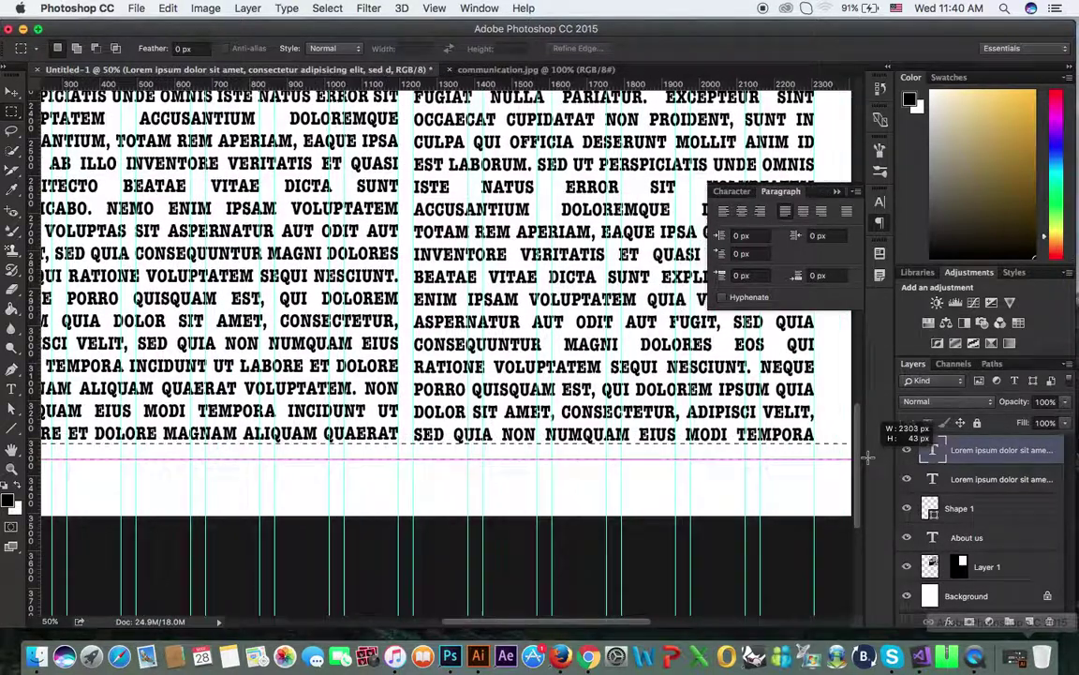
{"action": "left_click_drag", "start_coordinate": [867, 456], "coordinate": [813, 457]}
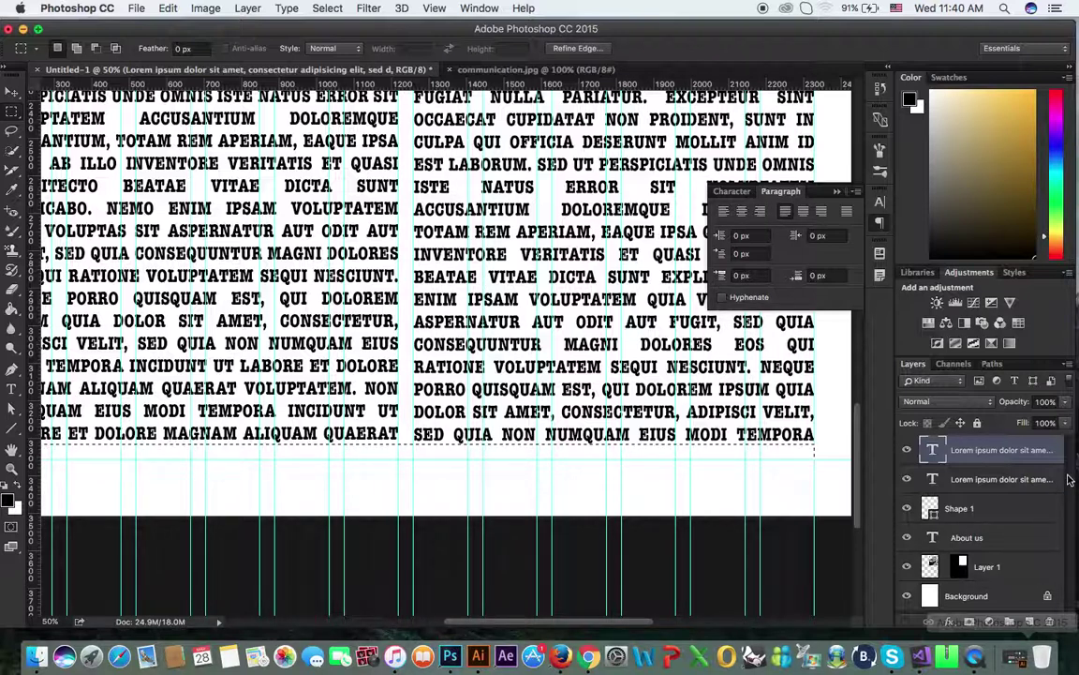
{"action": "left_click", "coordinate": [974, 596]}
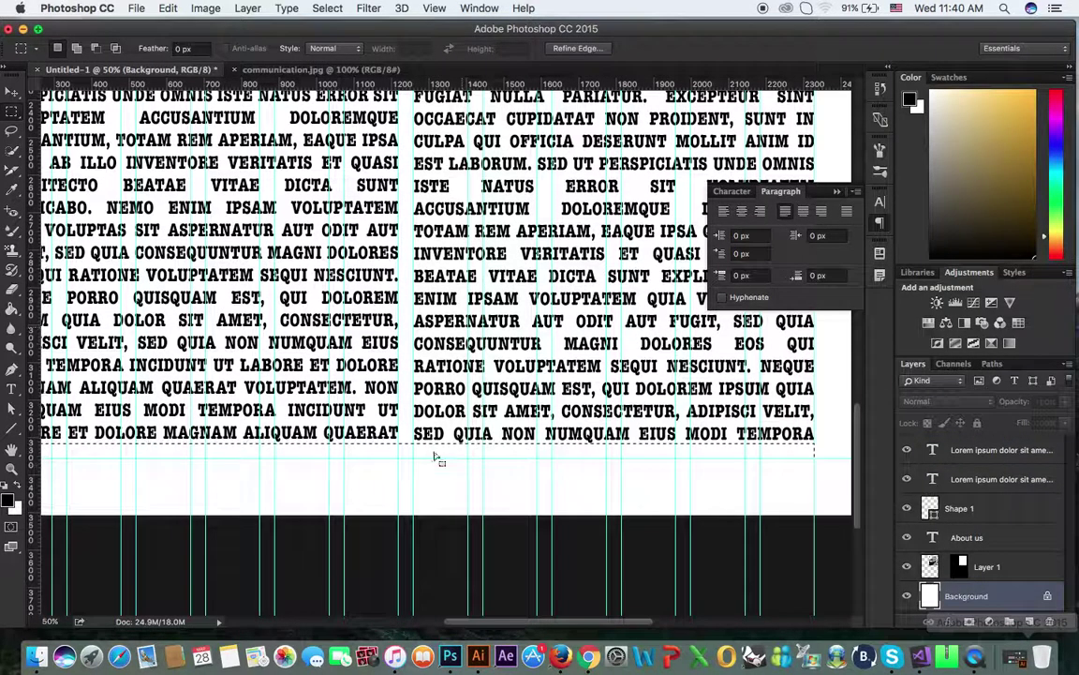
{"action": "mouse_move", "coordinate": [11, 249]}
{"action": "left_mouse_down"}
{"action": "mouse_move", "coordinate": [47, 262]}
{"action": "mouse_move", "coordinate": [67, 308]}
{"action": "left_mouse_up"}
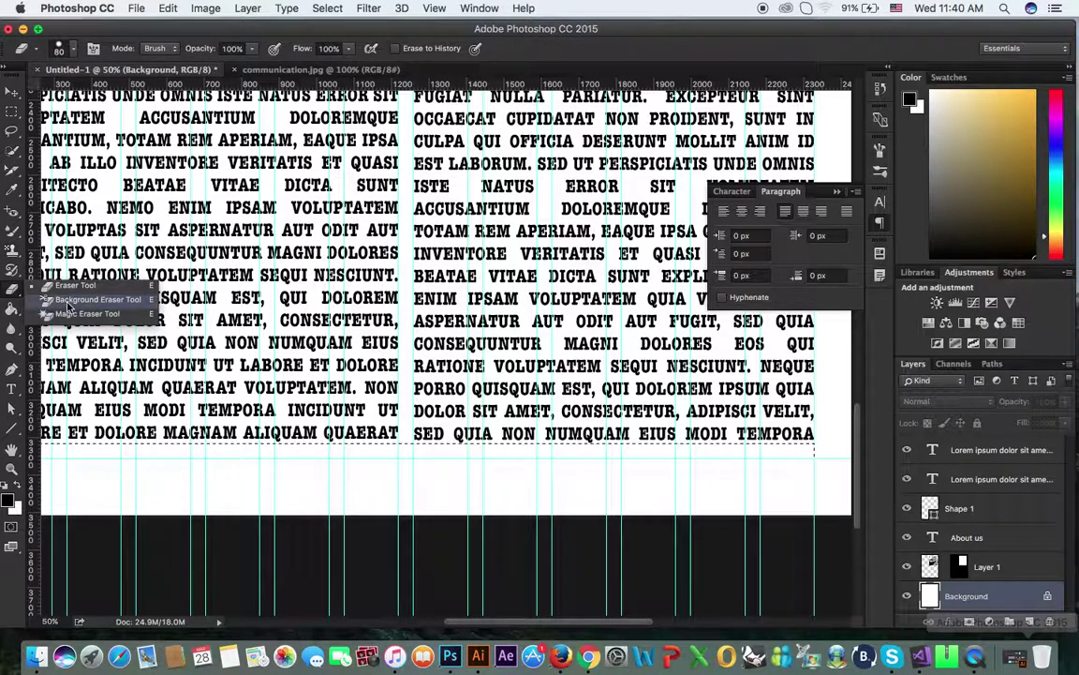
{"action": "left_click_drag", "start_coordinate": [11, 249], "coordinate": [31, 259]}
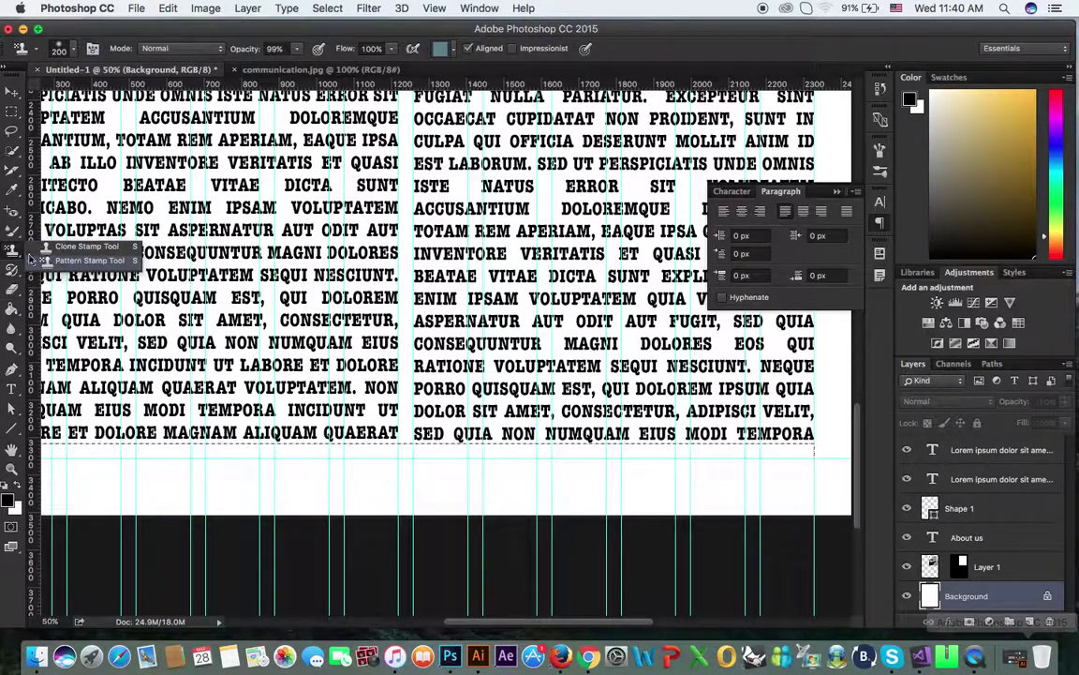
Fill the selected strip with the purple pattern using the Paint Bucket tool
{"action": "left_click", "coordinate": [11, 311]}
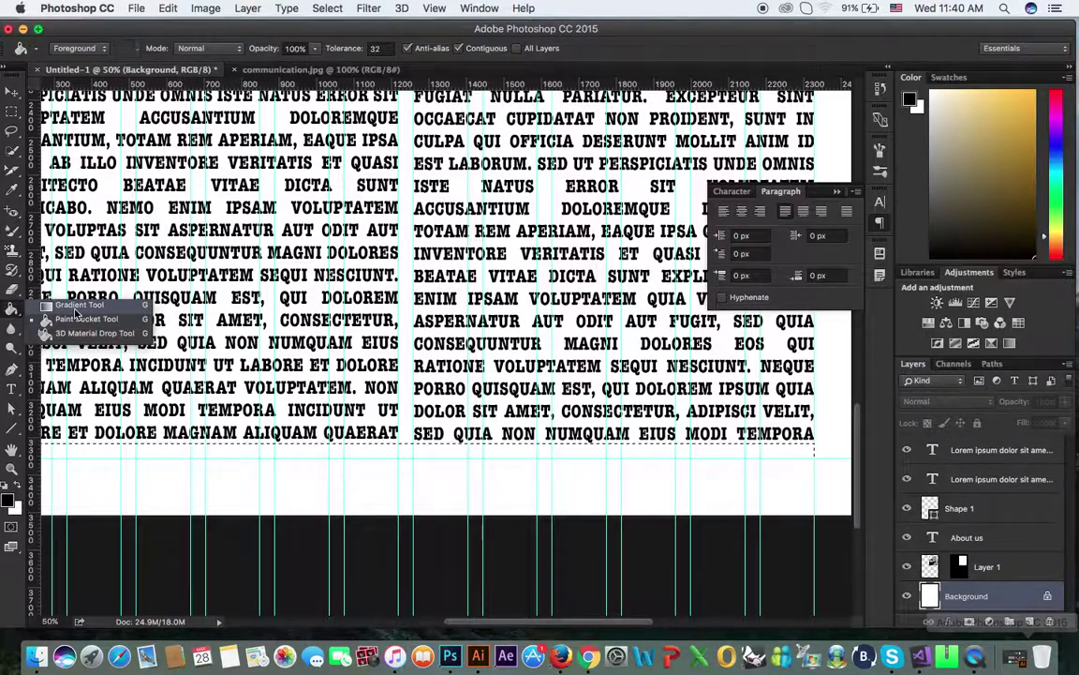
{"action": "left_click", "coordinate": [79, 306]}
{"action": "left_click", "coordinate": [12, 309]}
{"action": "left_click", "coordinate": [44, 320]}
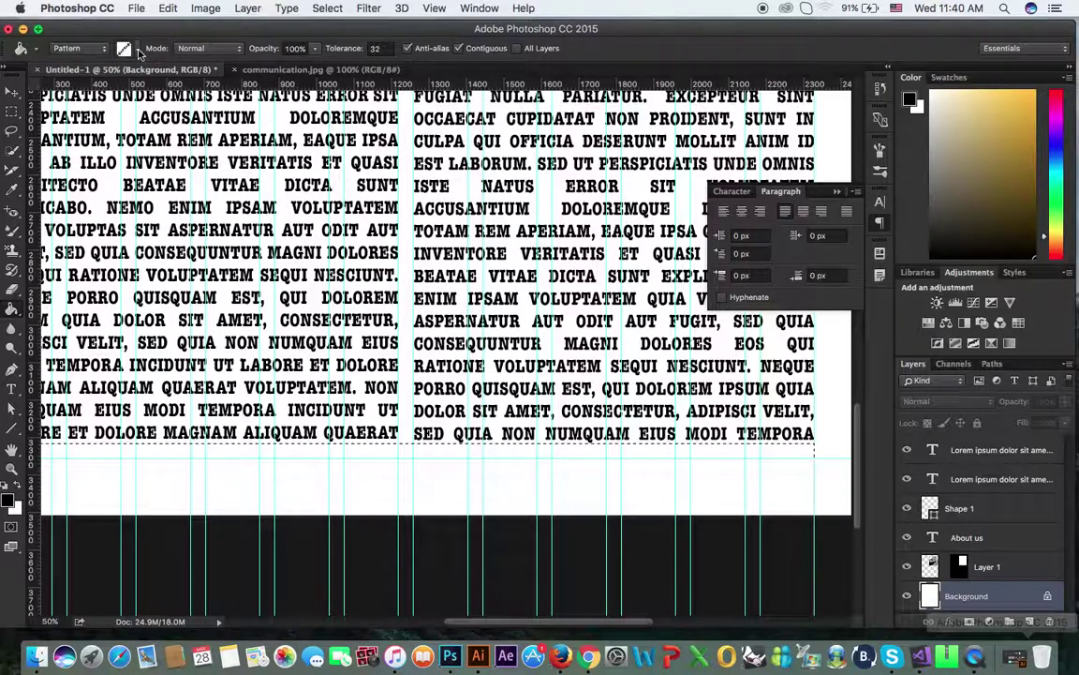
{"action": "left_click", "coordinate": [126, 49]}
{"action": "left_click", "coordinate": [42, 94]}
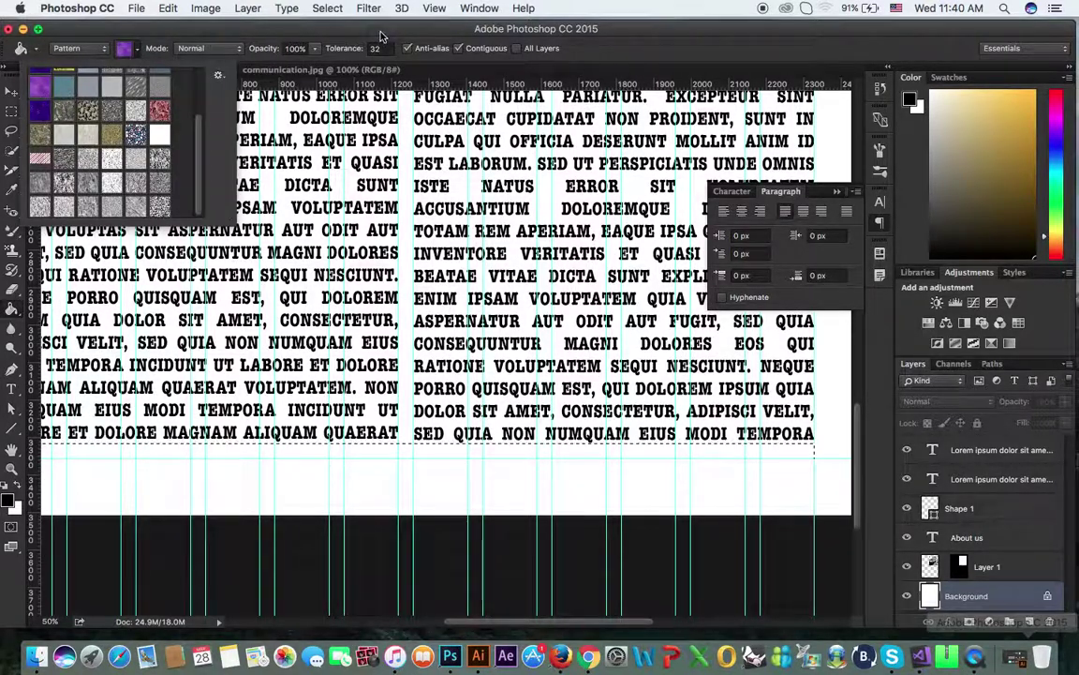
{"action": "key", "text": "Return"}
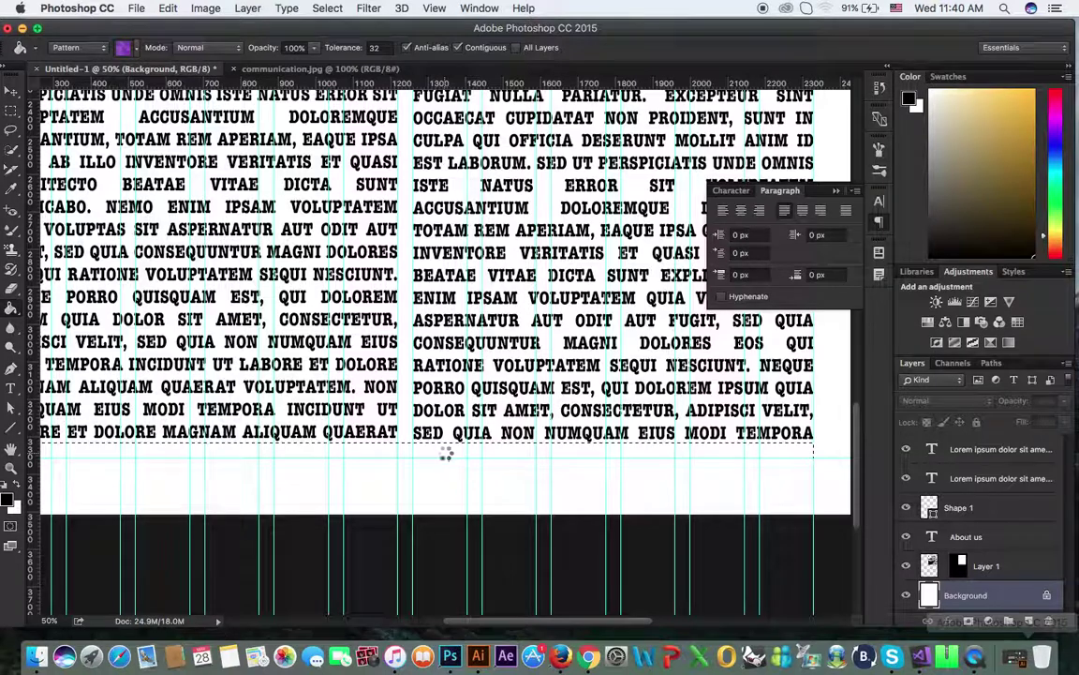
{"action": "left_click", "coordinate": [444, 450]}
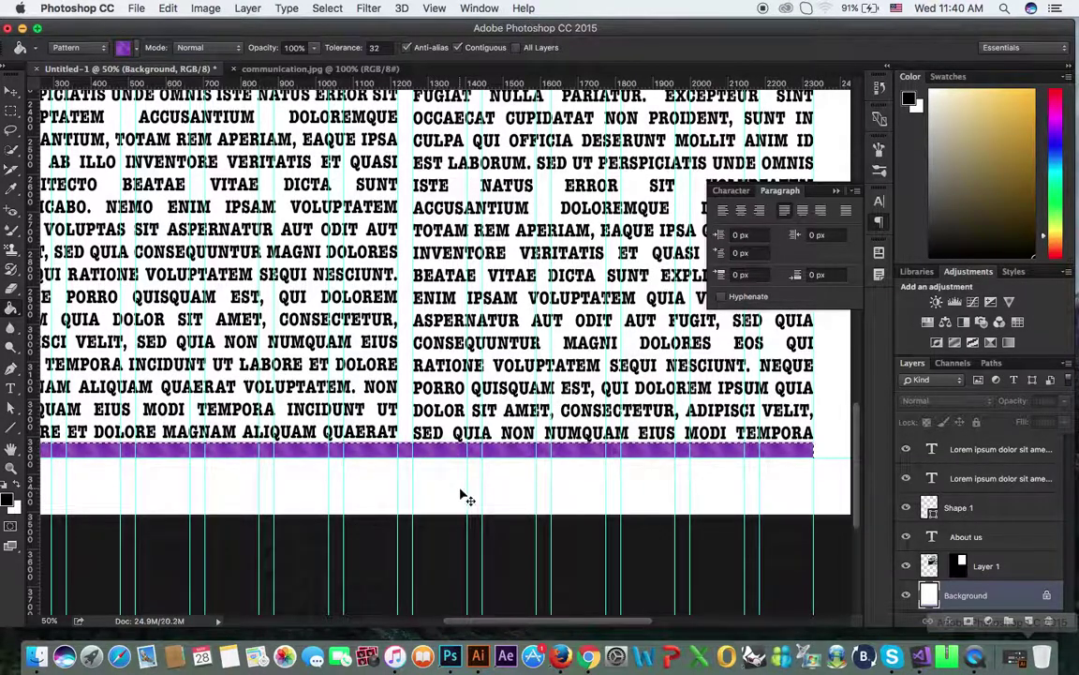
Deselect the strip and zoom out so the whole page fits
{"action": "key", "text": "super+d"}
{"action": "key", "text": "super+minus"}
{"action": "key", "text": "super+minus"}
{"action": "key", "text": "super+0"}
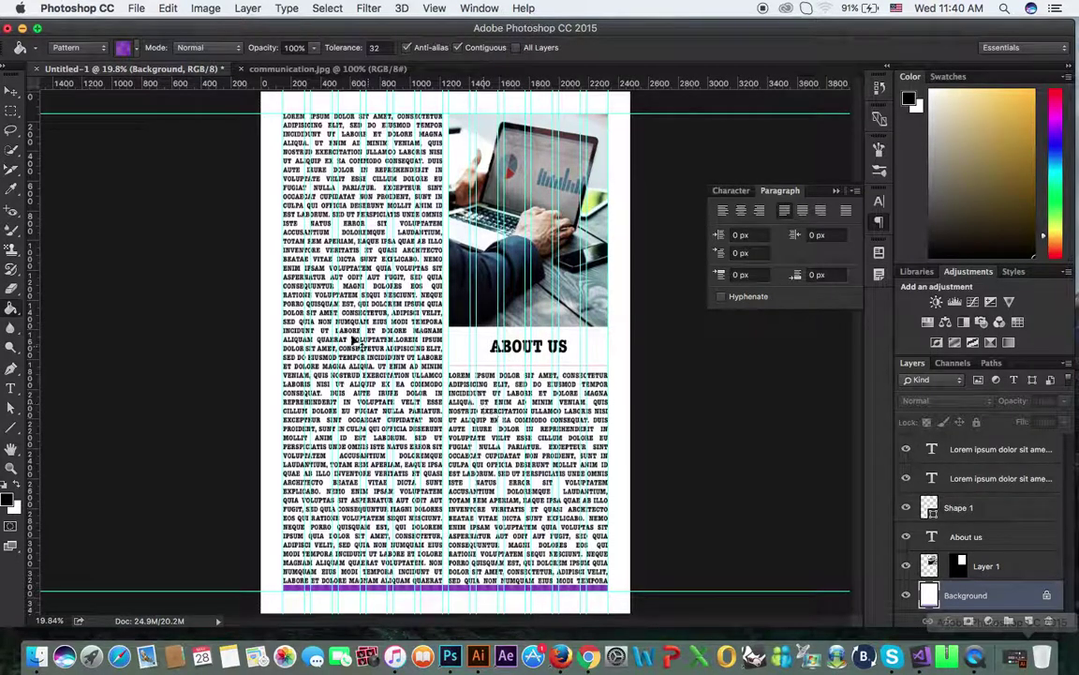
Turn off the layout guides and hide all panels to show only the finished page
{"action": "left_click", "coordinate": [434, 9]}
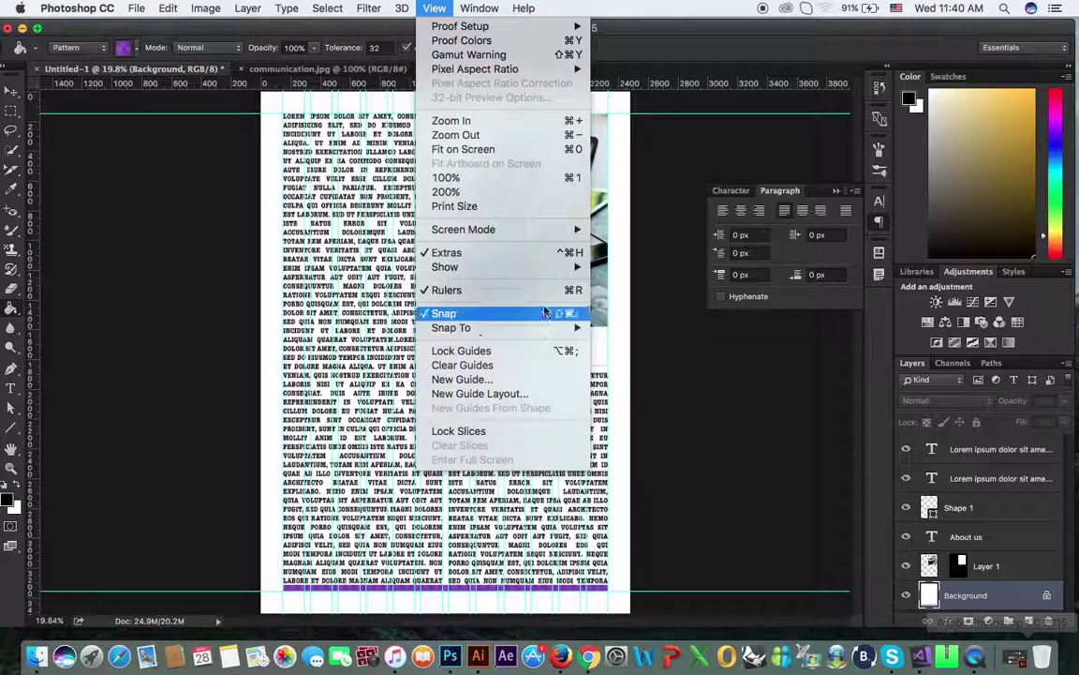
{"action": "mouse_move", "coordinate": [459, 267]}
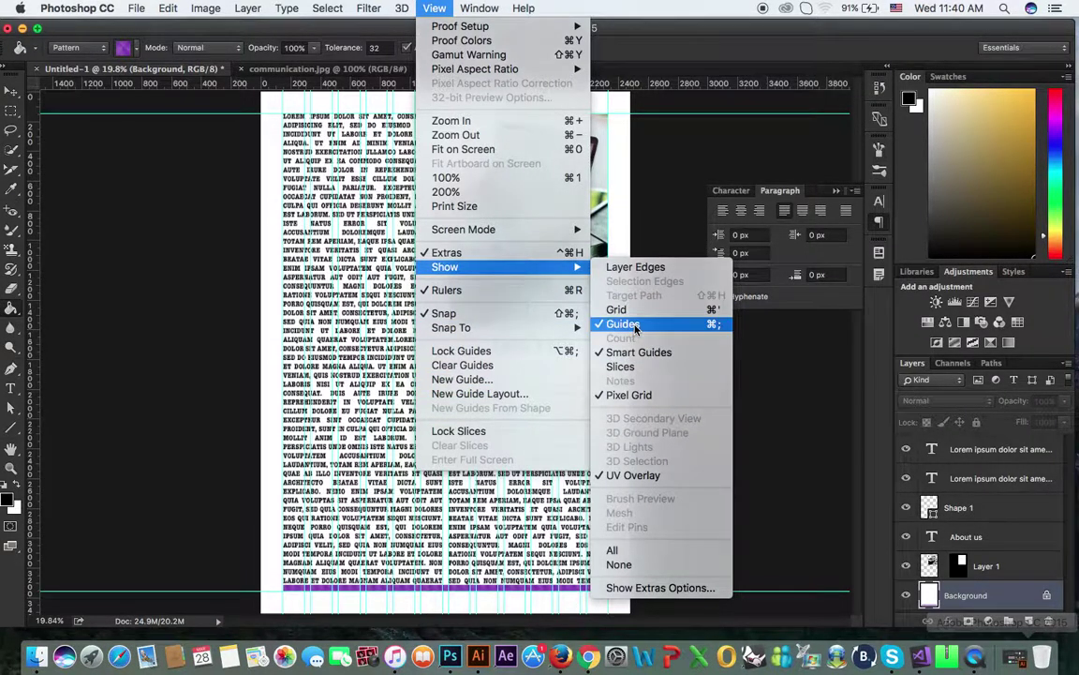
{"action": "left_click", "coordinate": [623, 324]}
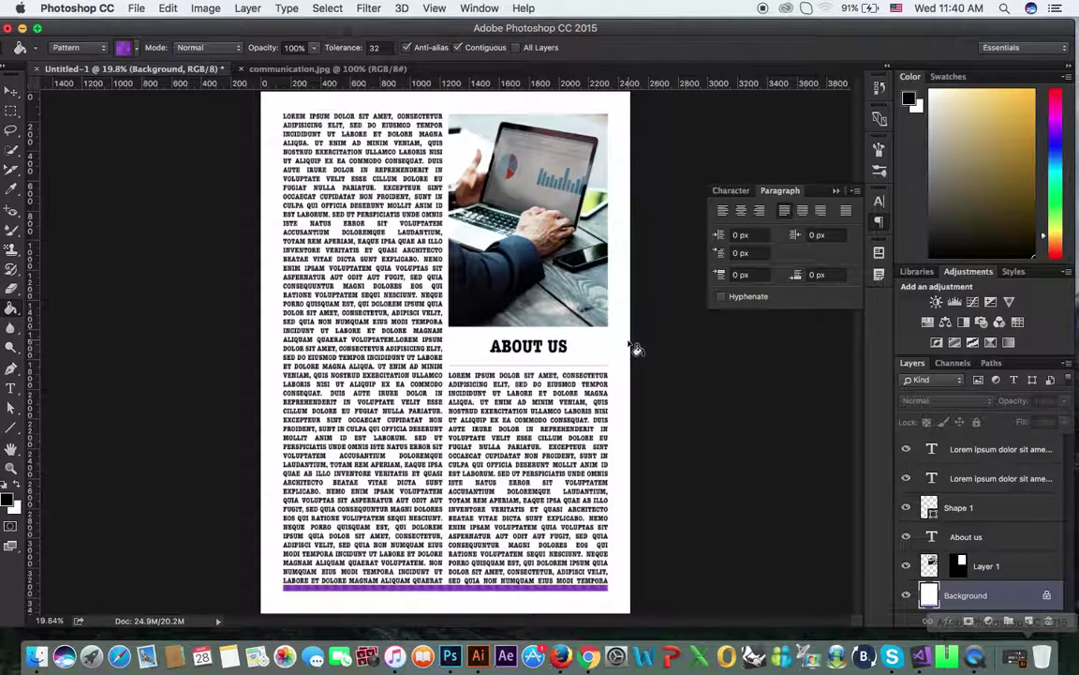
{"action": "key", "text": "Tab"}
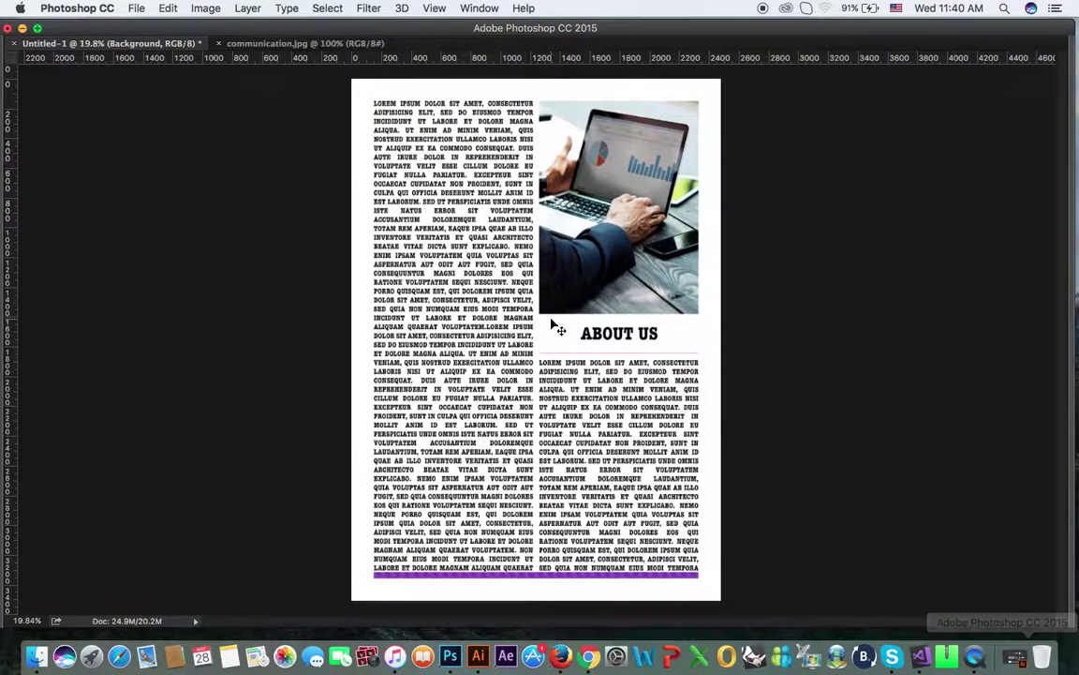
{"action": "key", "text": "ctrl+plus"}
{"action": "key", "text": "ctrl+plus"}
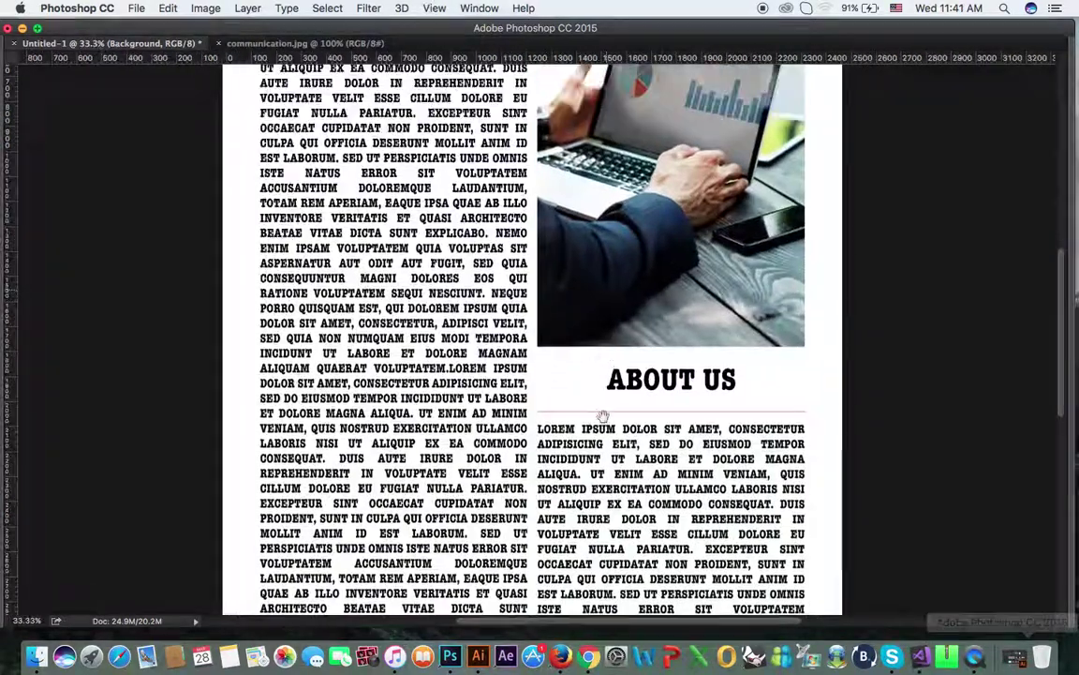
{"action": "scroll", "coordinate": [603, 416], "scroll_direction": "up", "scroll_amount": 5}
{"action": "scroll", "coordinate": [749, 446], "scroll_direction": "down", "scroll_amount": 3}
{"action": "scroll", "coordinate": [749, 422], "scroll_direction": "down", "scroll_amount": 5}
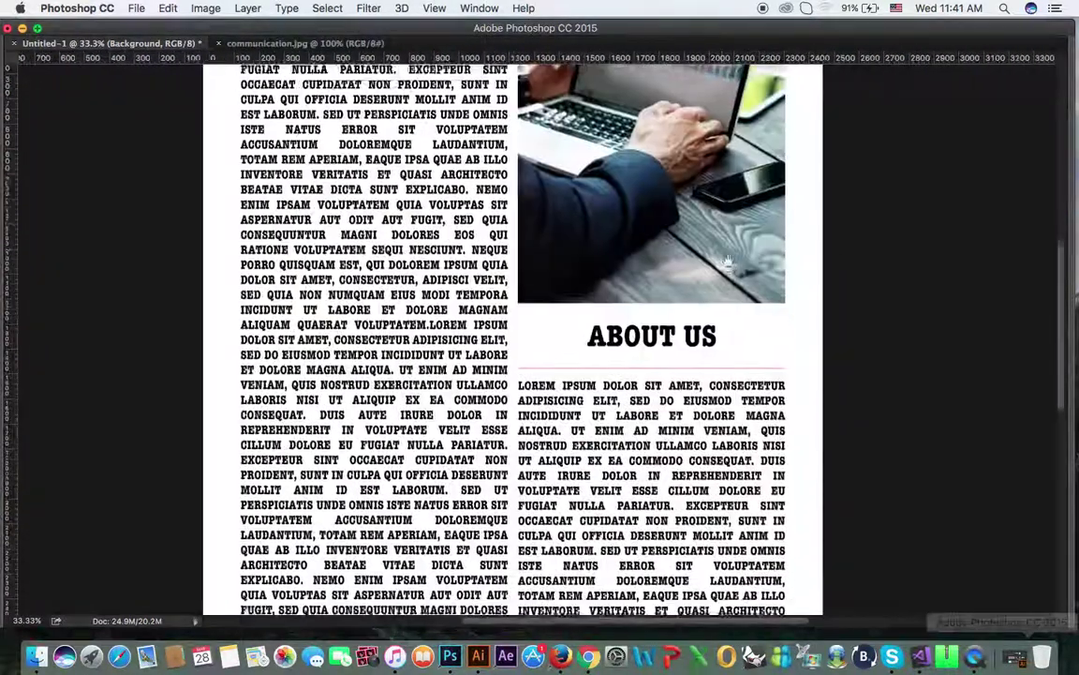
{"action": "scroll", "coordinate": [751, 393], "scroll_direction": "down", "scroll_amount": 3}
{"action": "scroll", "coordinate": [759, 283], "scroll_direction": "down", "scroll_amount": 6}
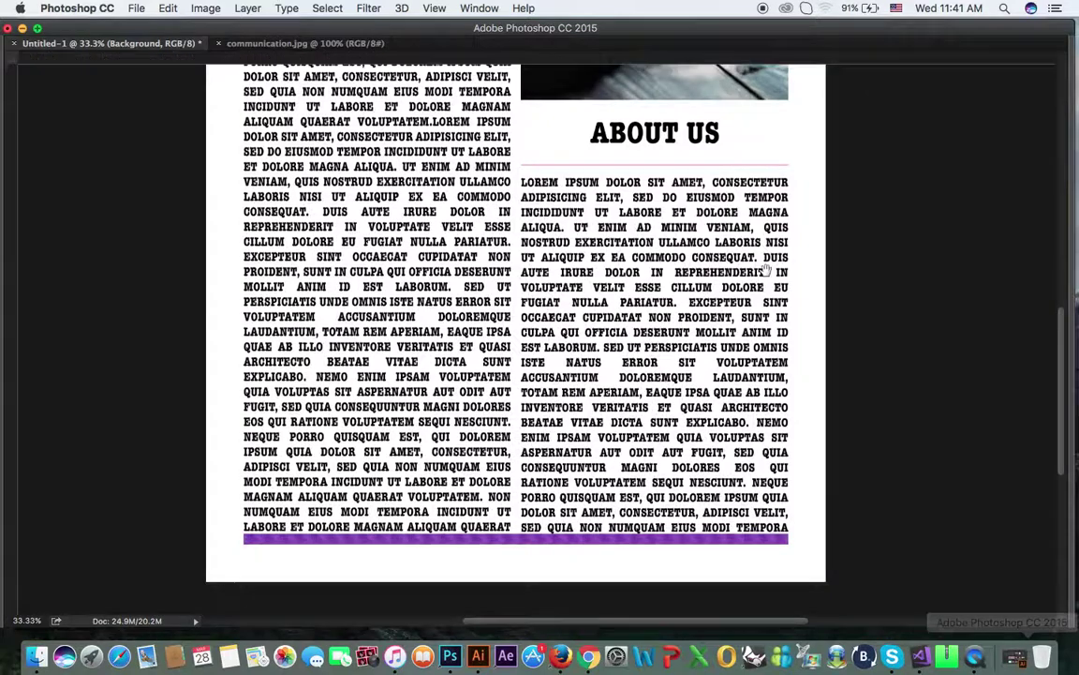
{"action": "scroll", "coordinate": [760, 457], "scroll_direction": "up", "scroll_amount": 8}
{"action": "key", "text": "ctrl+r"}
{"action": "scroll", "coordinate": [760, 450], "scroll_direction": "up", "scroll_amount": 3}
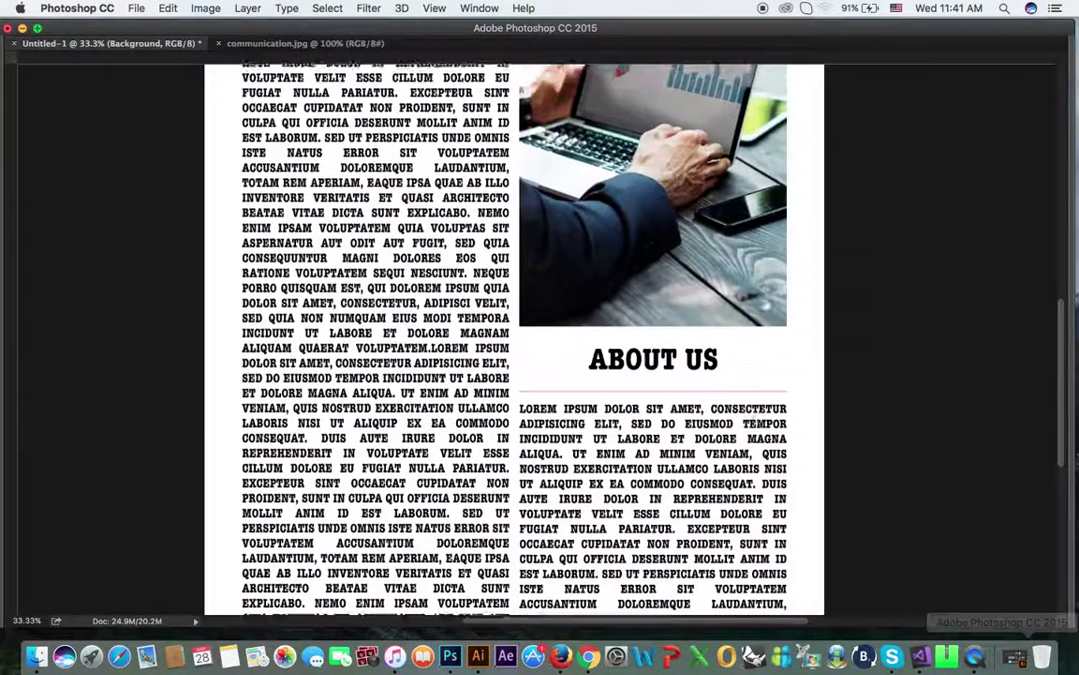
{"action": "scroll", "coordinate": [751, 370], "scroll_direction": "up", "scroll_amount": 5}
{"action": "key", "text": "ctrl+r"}
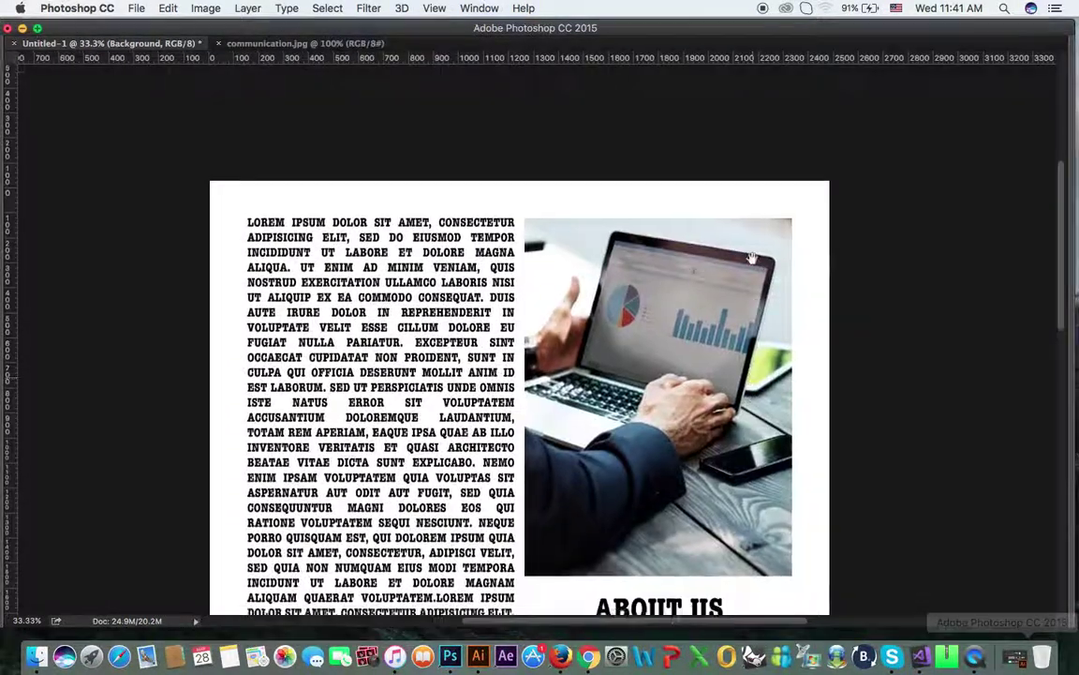
{"action": "scroll", "coordinate": [752, 385], "scroll_direction": "down", "scroll_amount": 8}
{"action": "scroll", "coordinate": [754, 409], "scroll_direction": "down", "scroll_amount": 2}
{"action": "key", "text": "ctrl+r"}
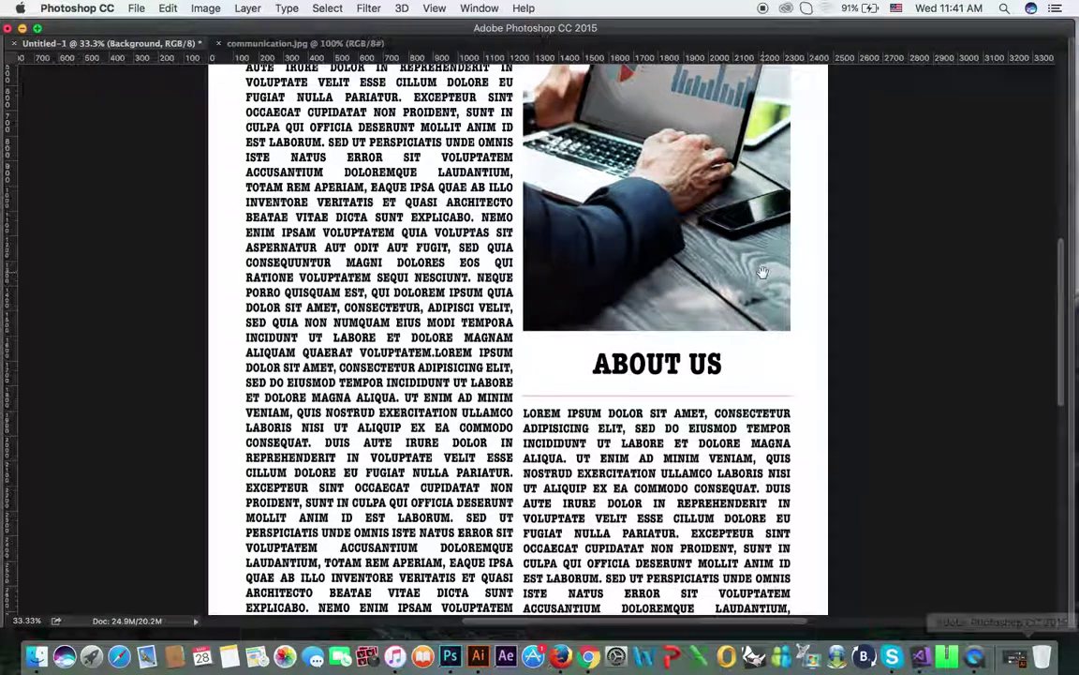
{"action": "scroll", "coordinate": [760, 309], "scroll_direction": "down", "scroll_amount": 5}
{"action": "scroll", "coordinate": [757, 281], "scroll_direction": "down", "scroll_amount": 1}
{"action": "scroll", "coordinate": [752, 253], "scroll_direction": "down", "scroll_amount": 3}
{"action": "left_click_drag", "start_coordinate": [752, 248], "coordinate": [732, 558]}
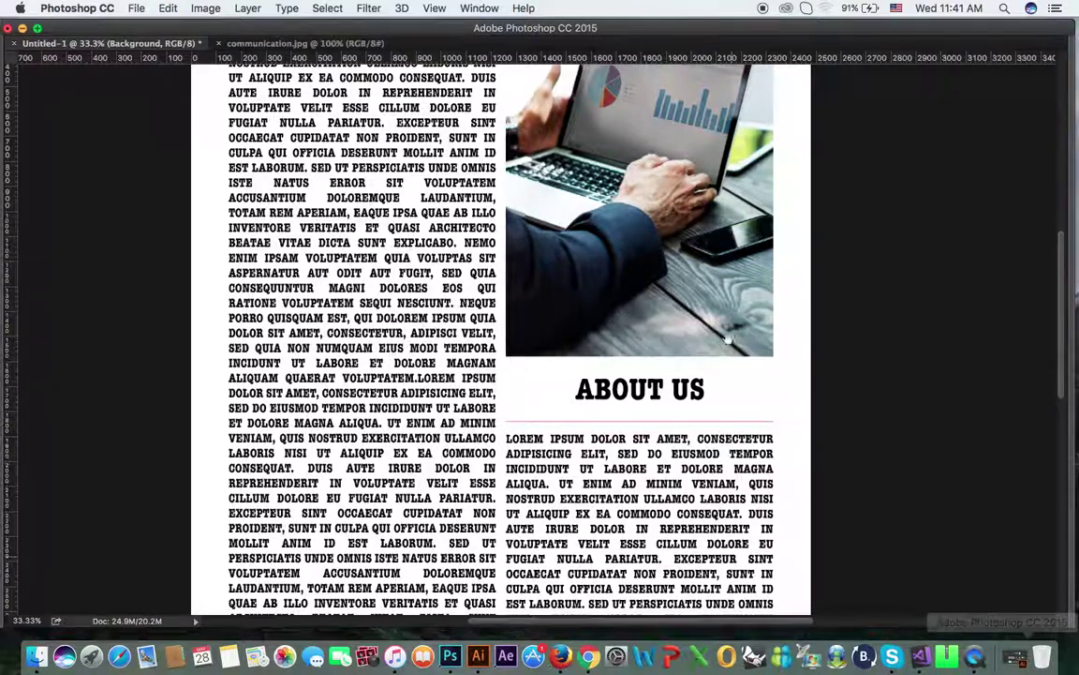
{"action": "scroll", "coordinate": [734, 397], "scroll_direction": "down", "scroll_amount": 11}
{"action": "scroll", "coordinate": [729, 308], "scroll_direction": "down", "scroll_amount": 5}
{"action": "scroll", "coordinate": [726, 405], "scroll_direction": "up", "scroll_amount": 2}
{"action": "left_click_drag", "start_coordinate": [727, 404], "coordinate": [727, 482]}
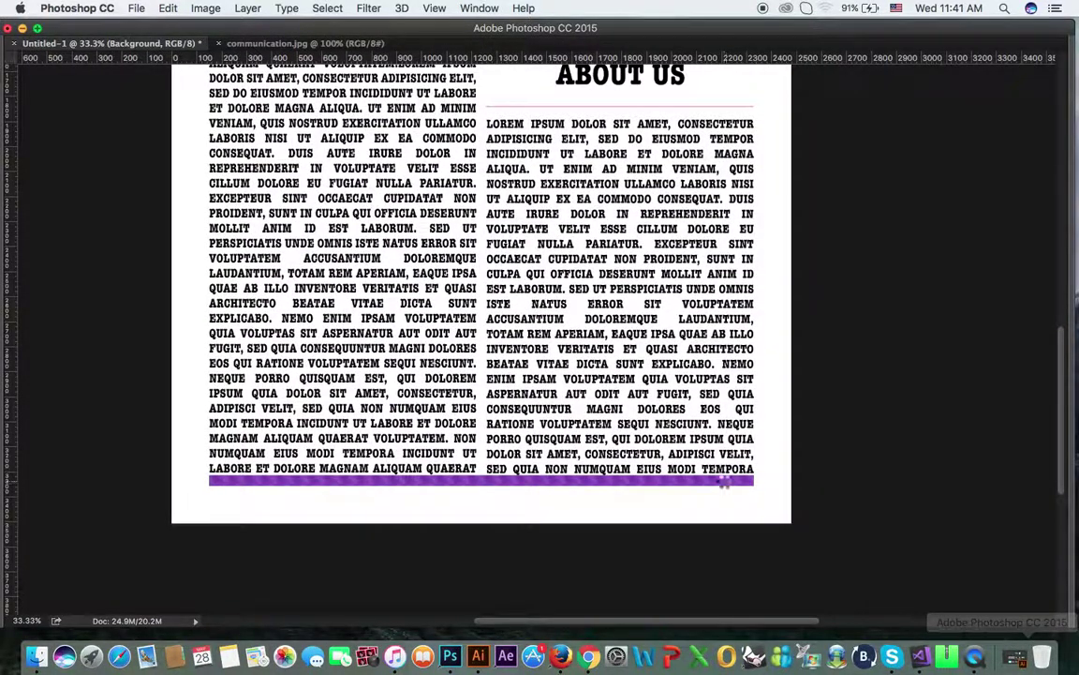